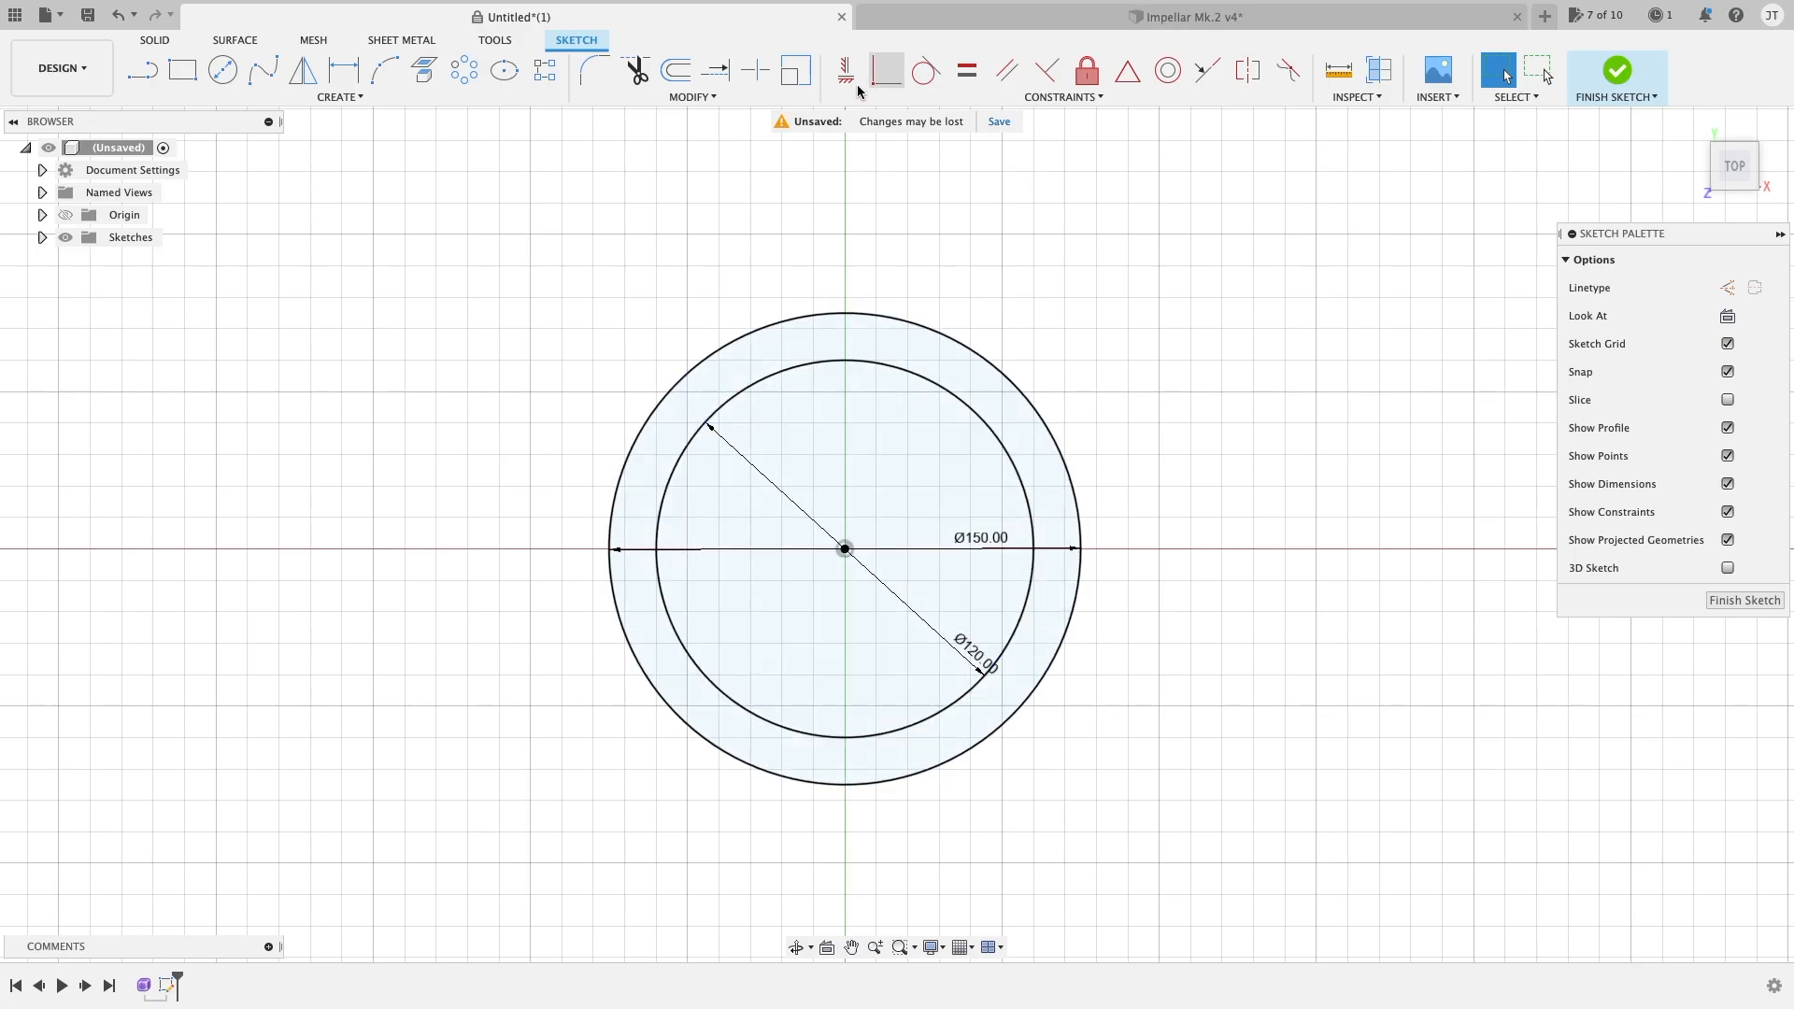
click(676, 97)
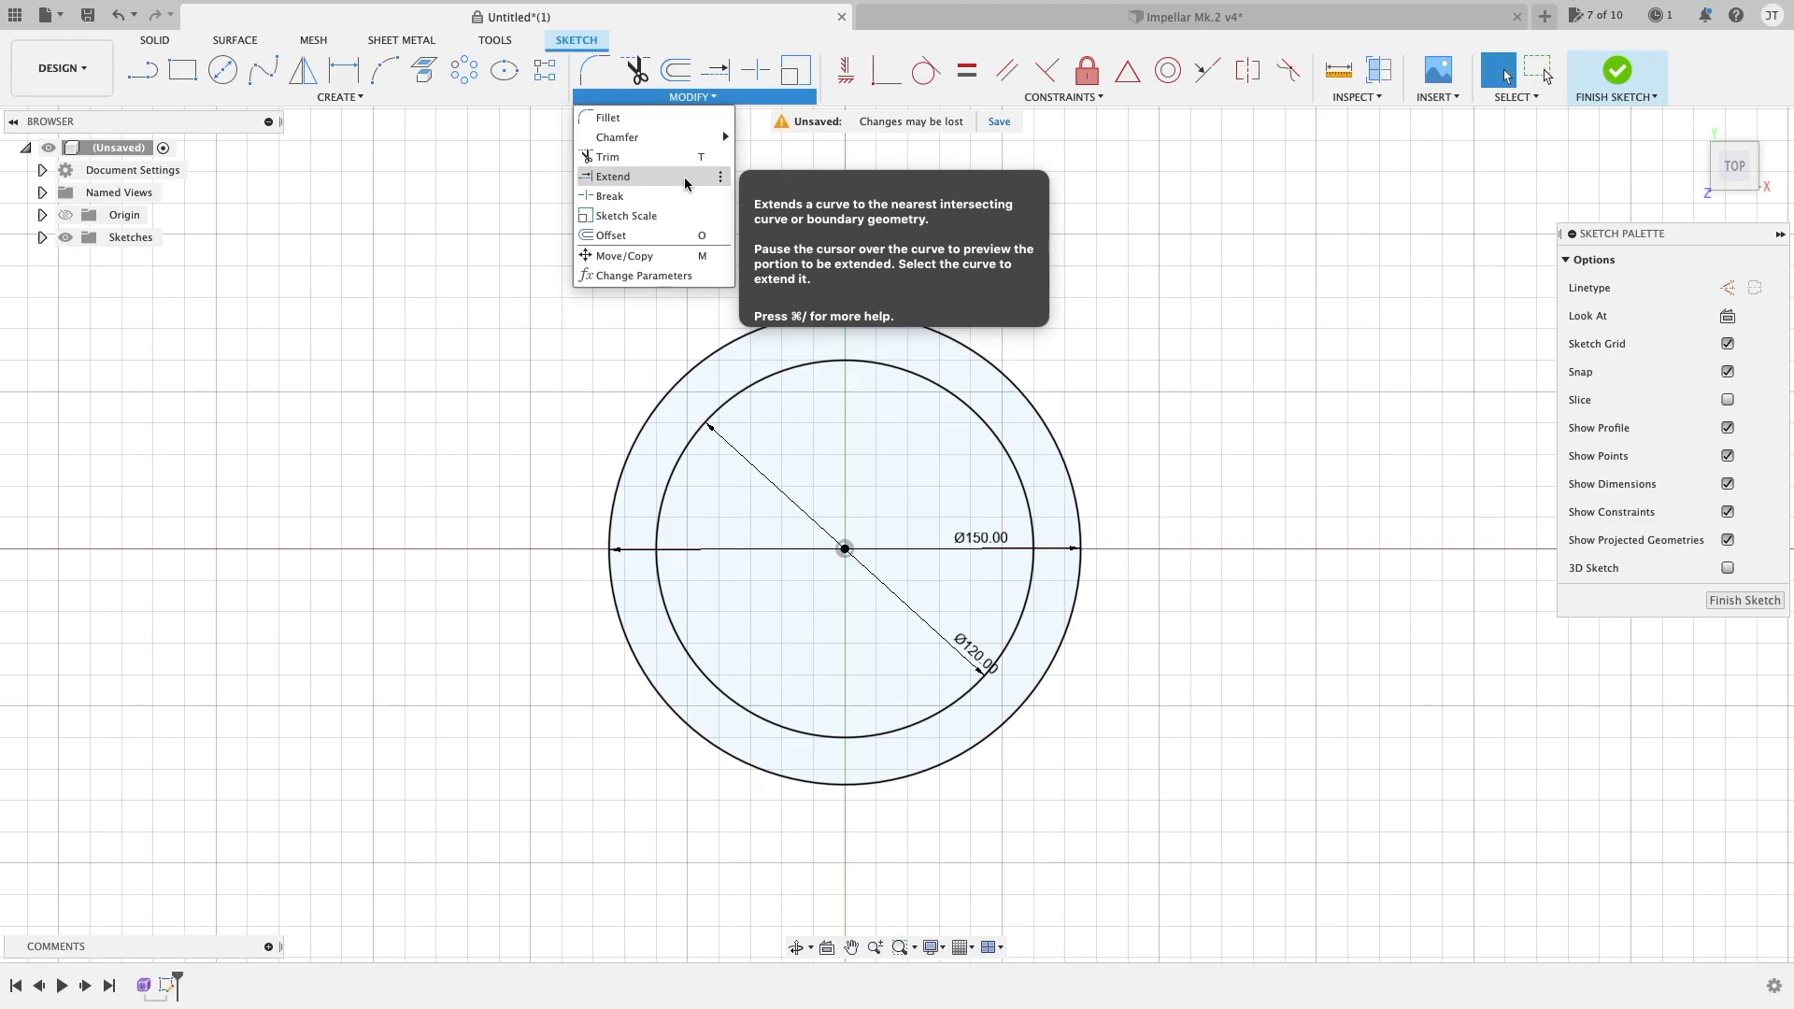
click(524, 374)
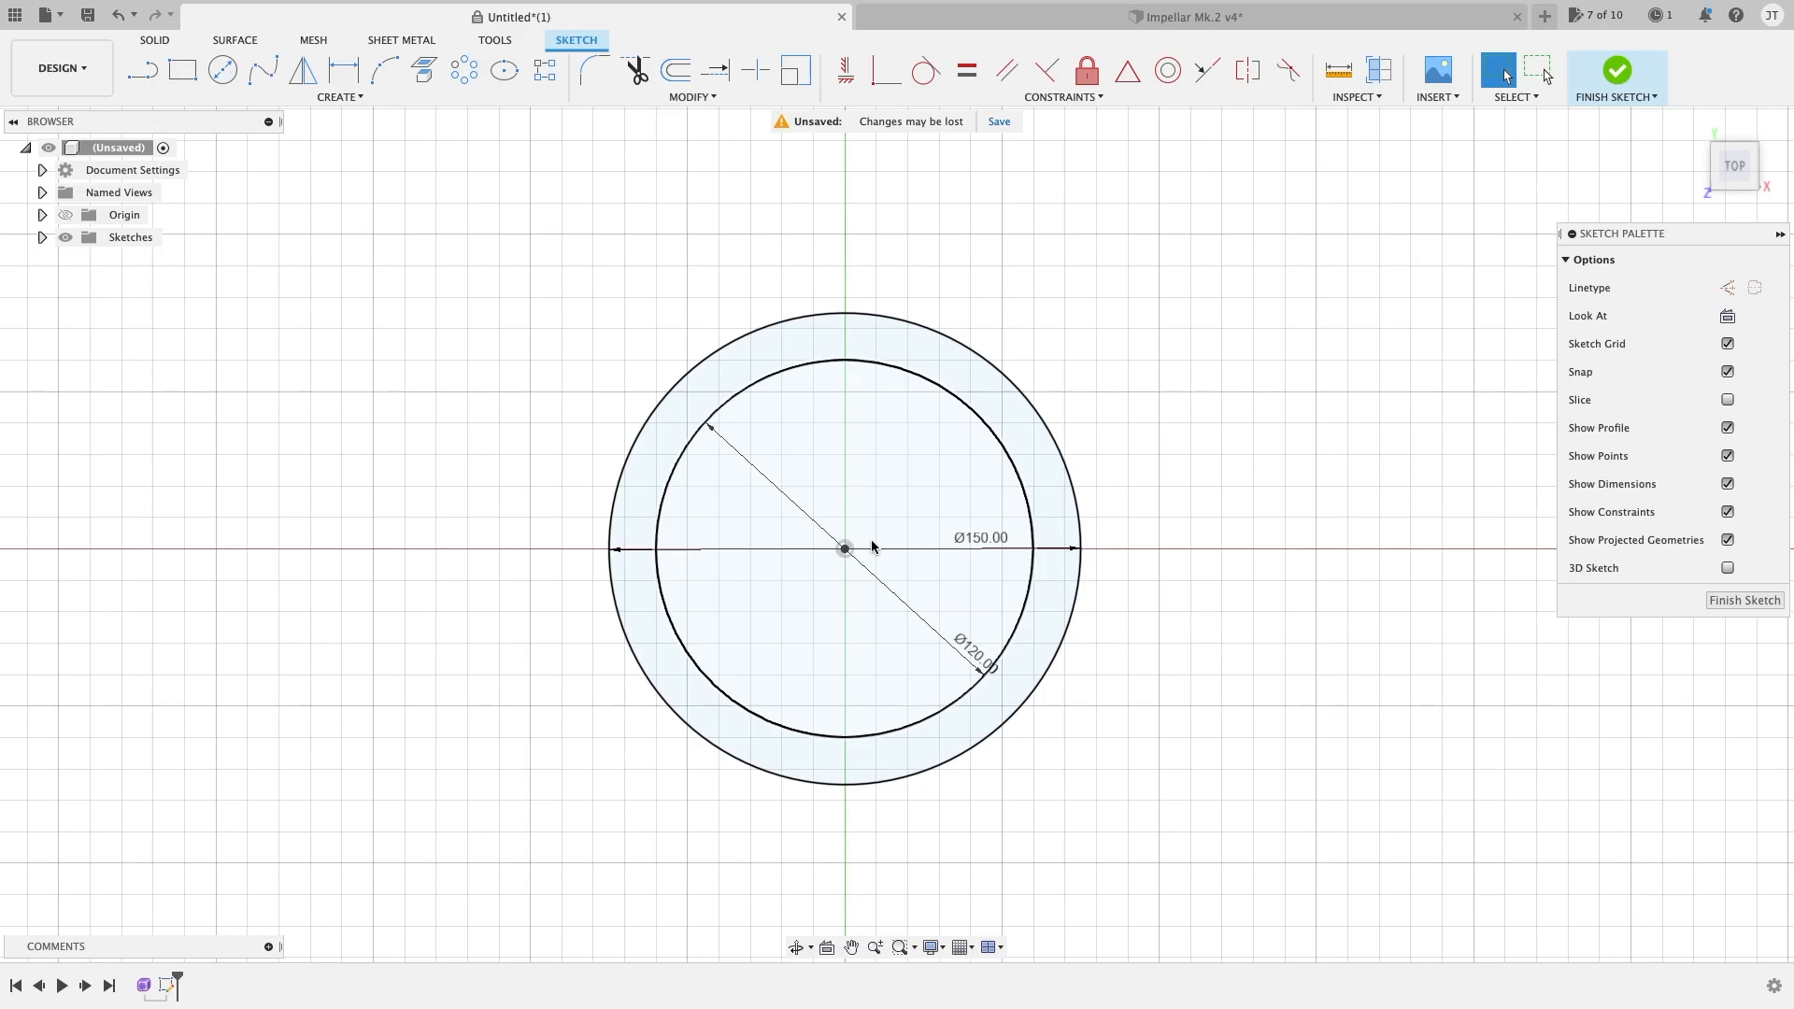
Step: Sketch a 75 mm line from the circles' shared centre to the outer circle, angled 45 degrees above the horizontal axis
key(l)
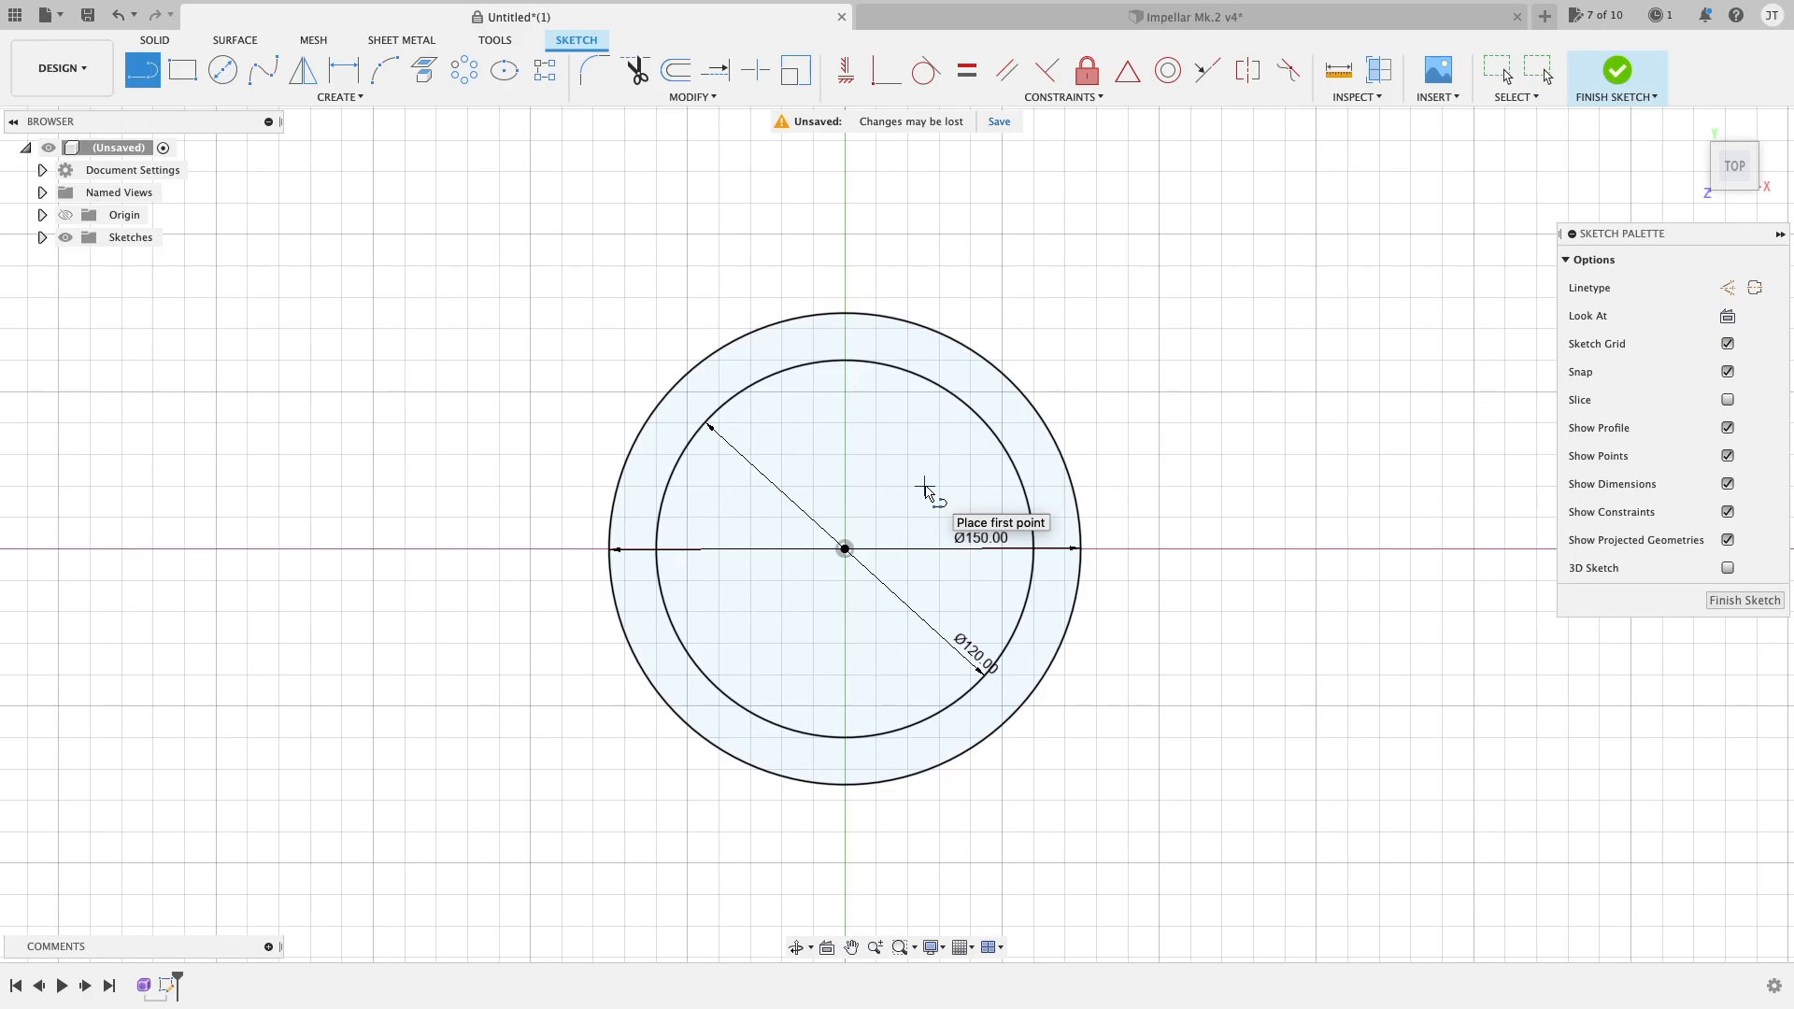
click(851, 539)
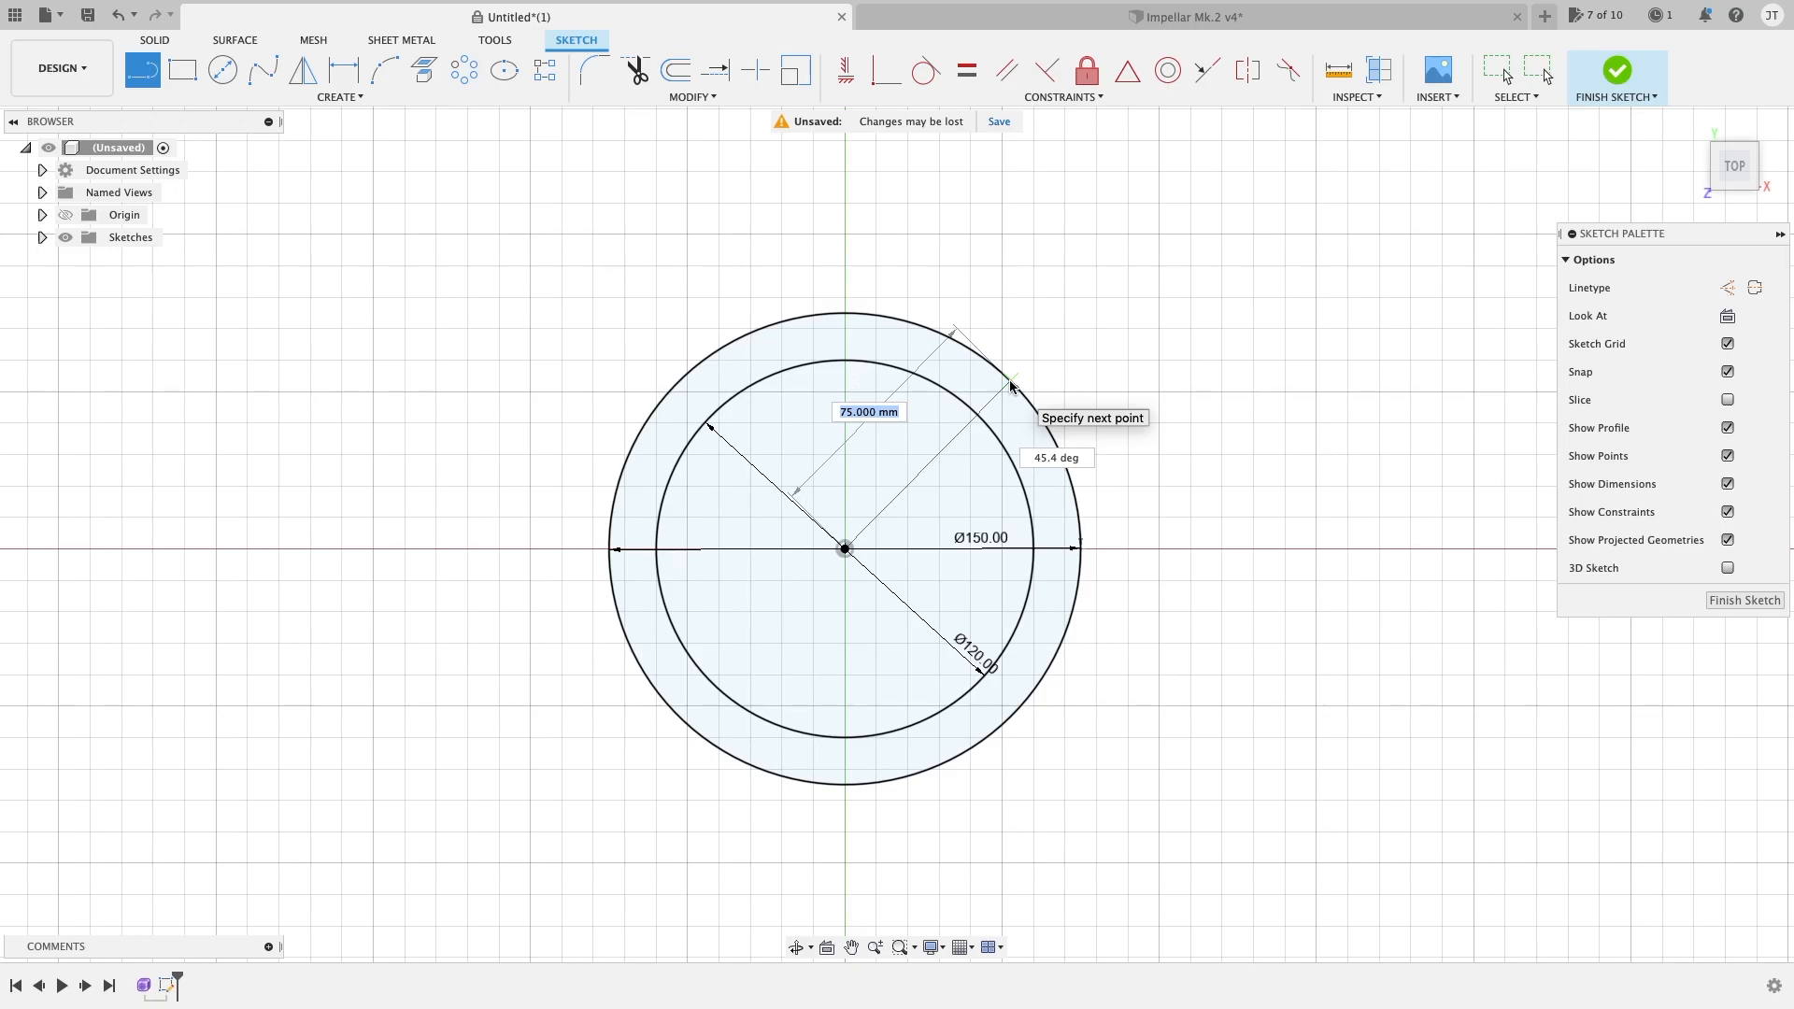
key(Tab)
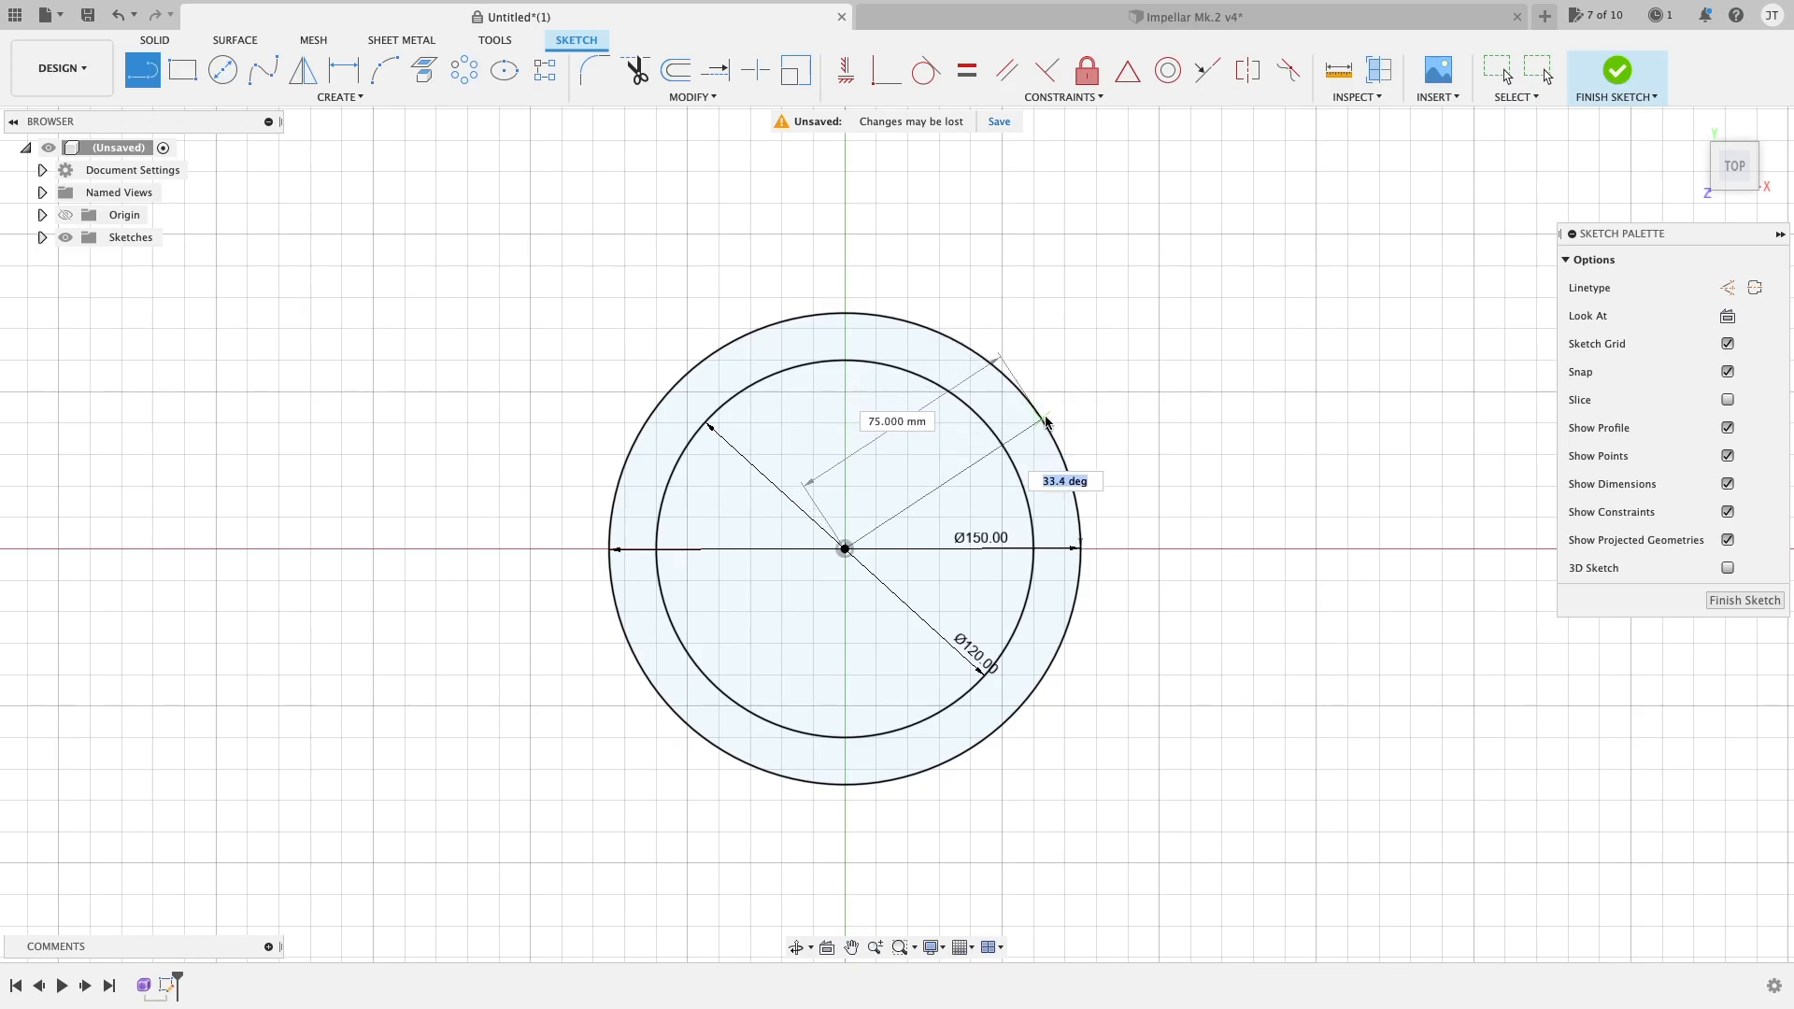
key(Tab)
text(75)
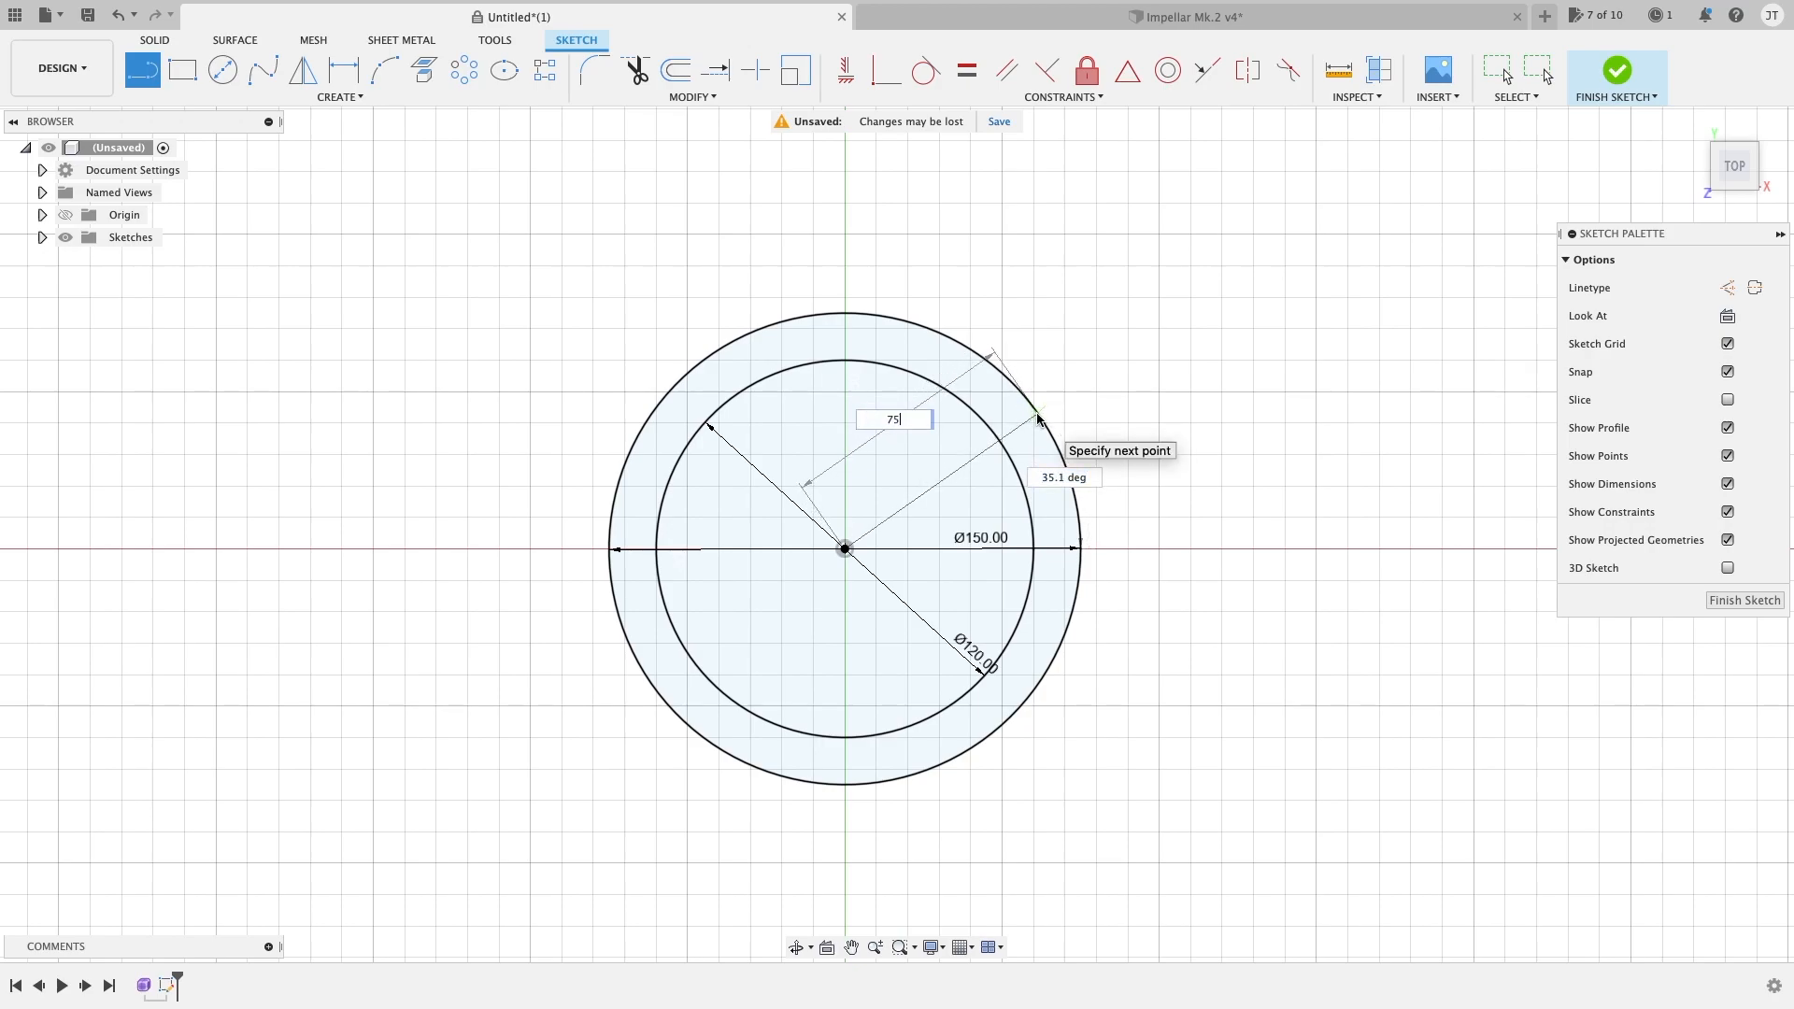
key(Tab)
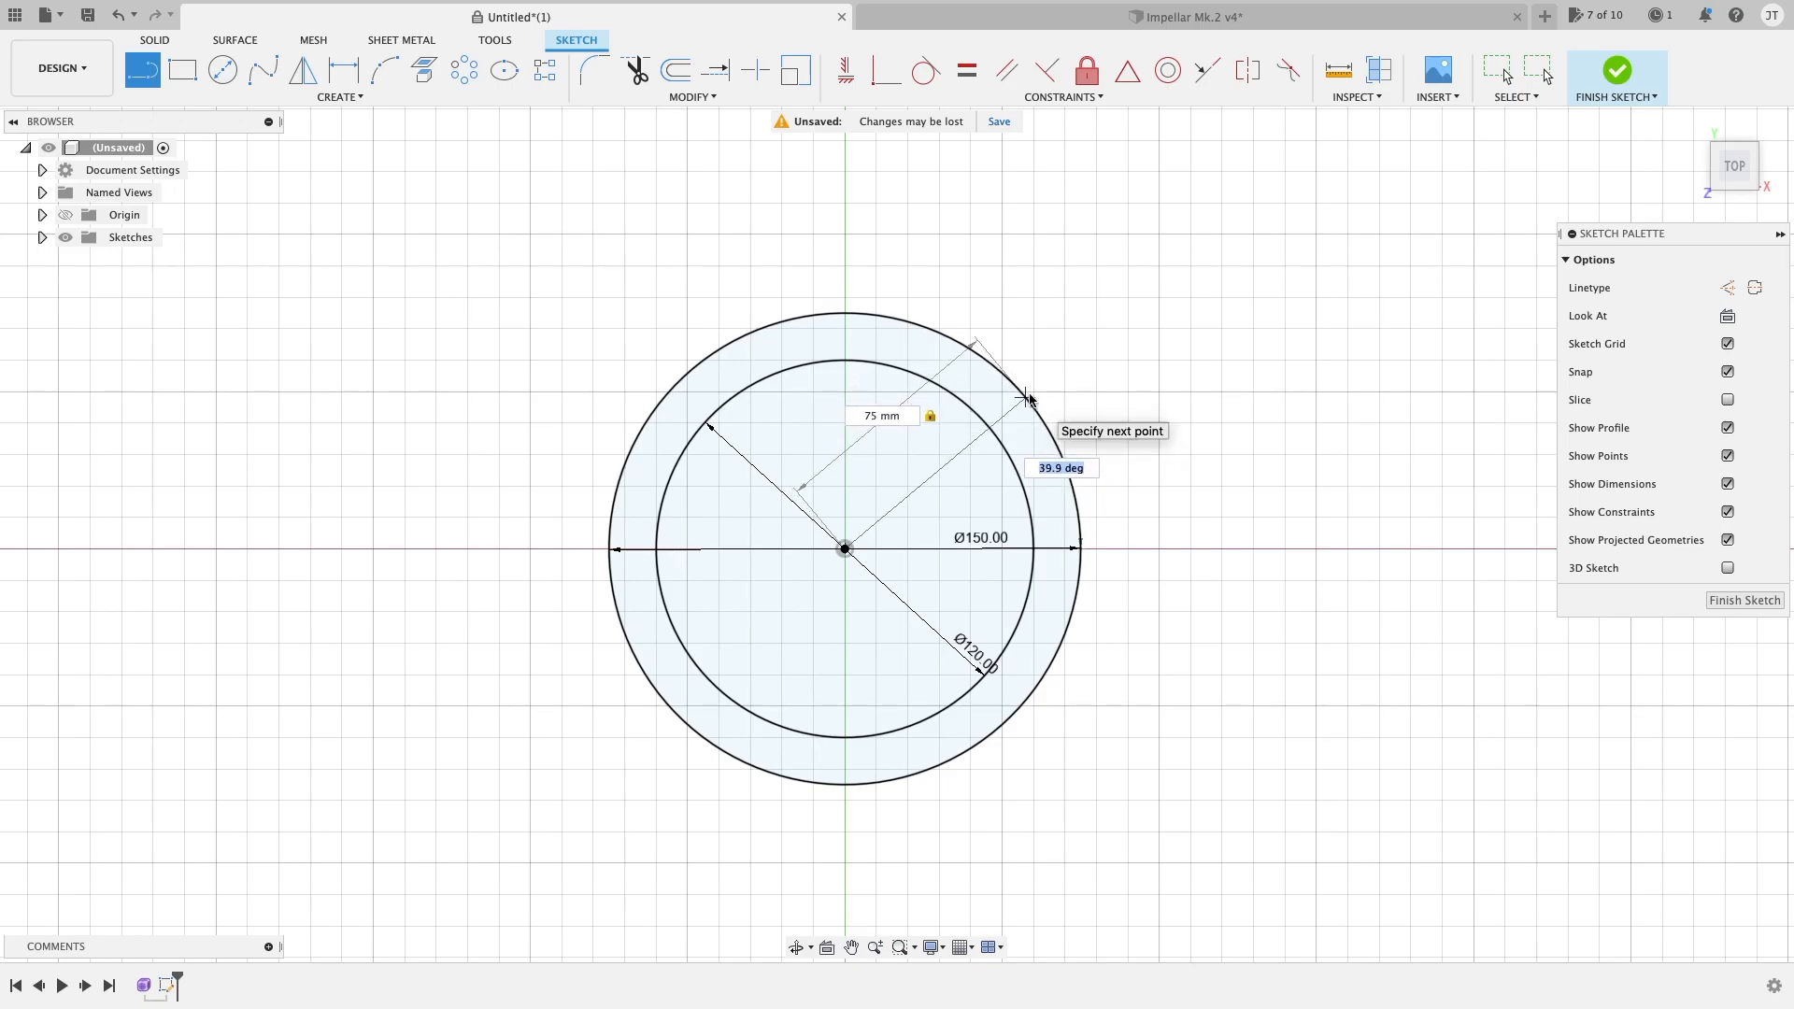
text(45)
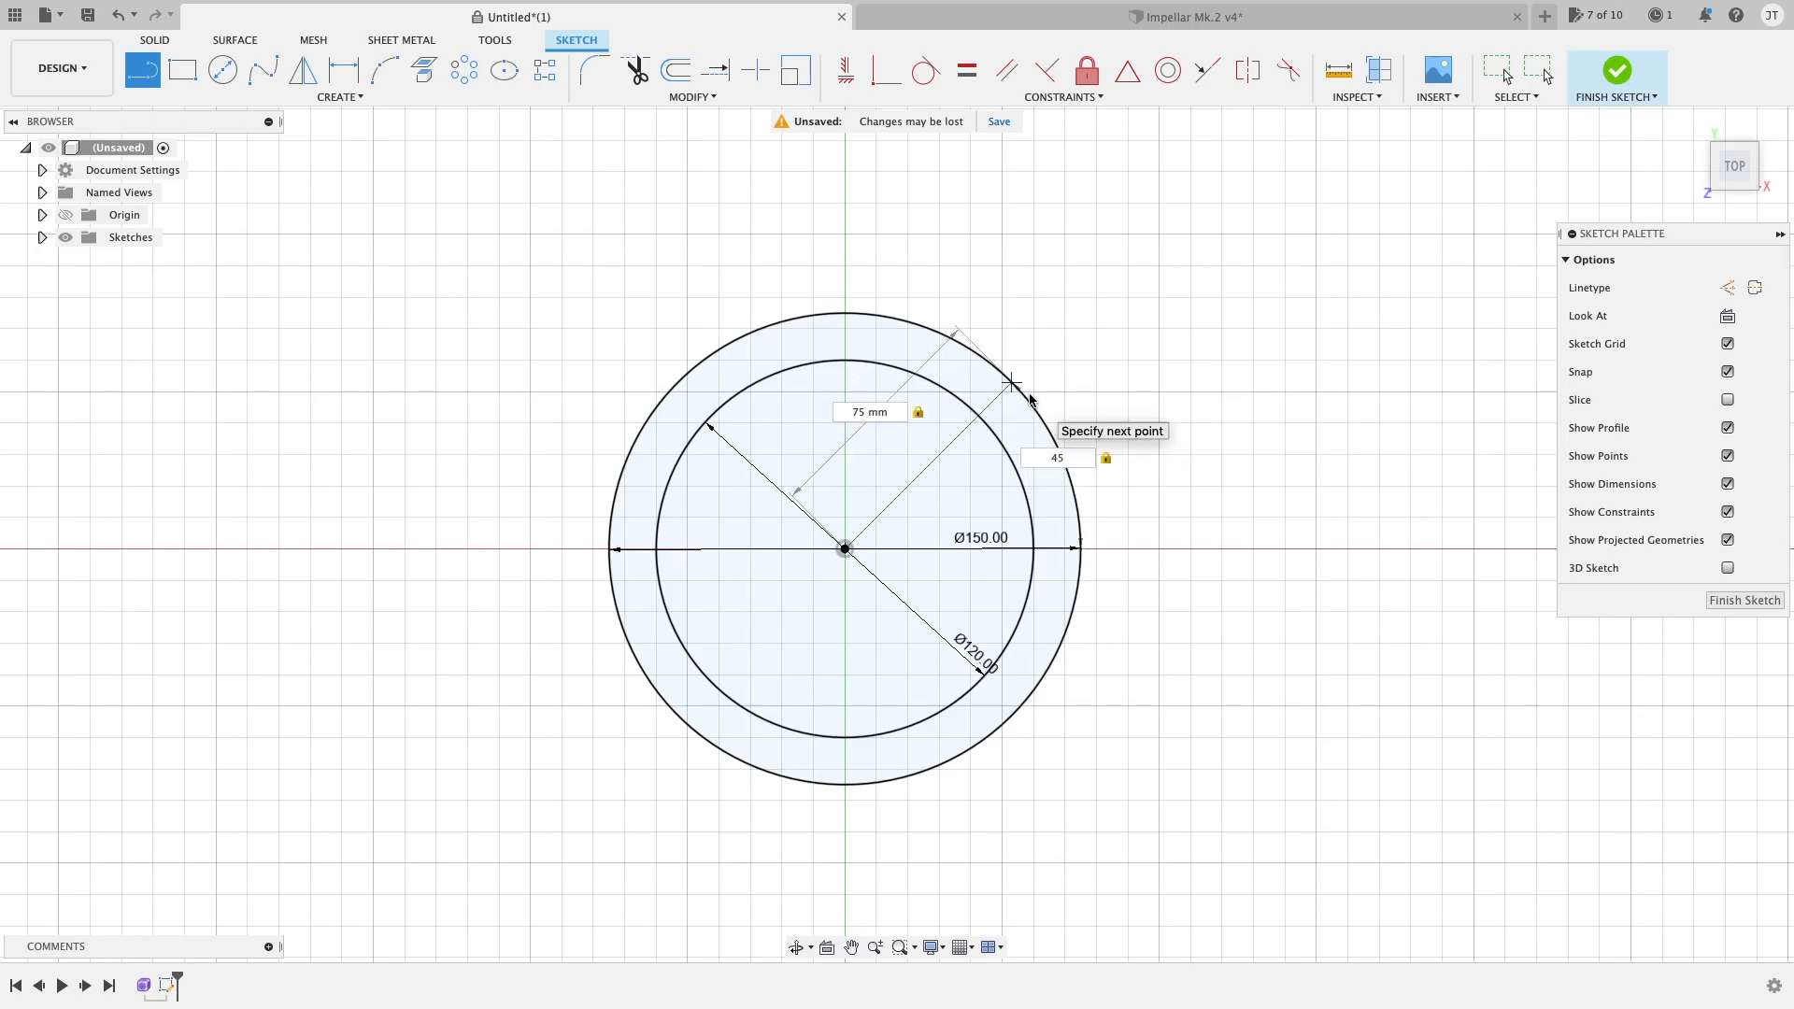
key(Return)
key(Escape)
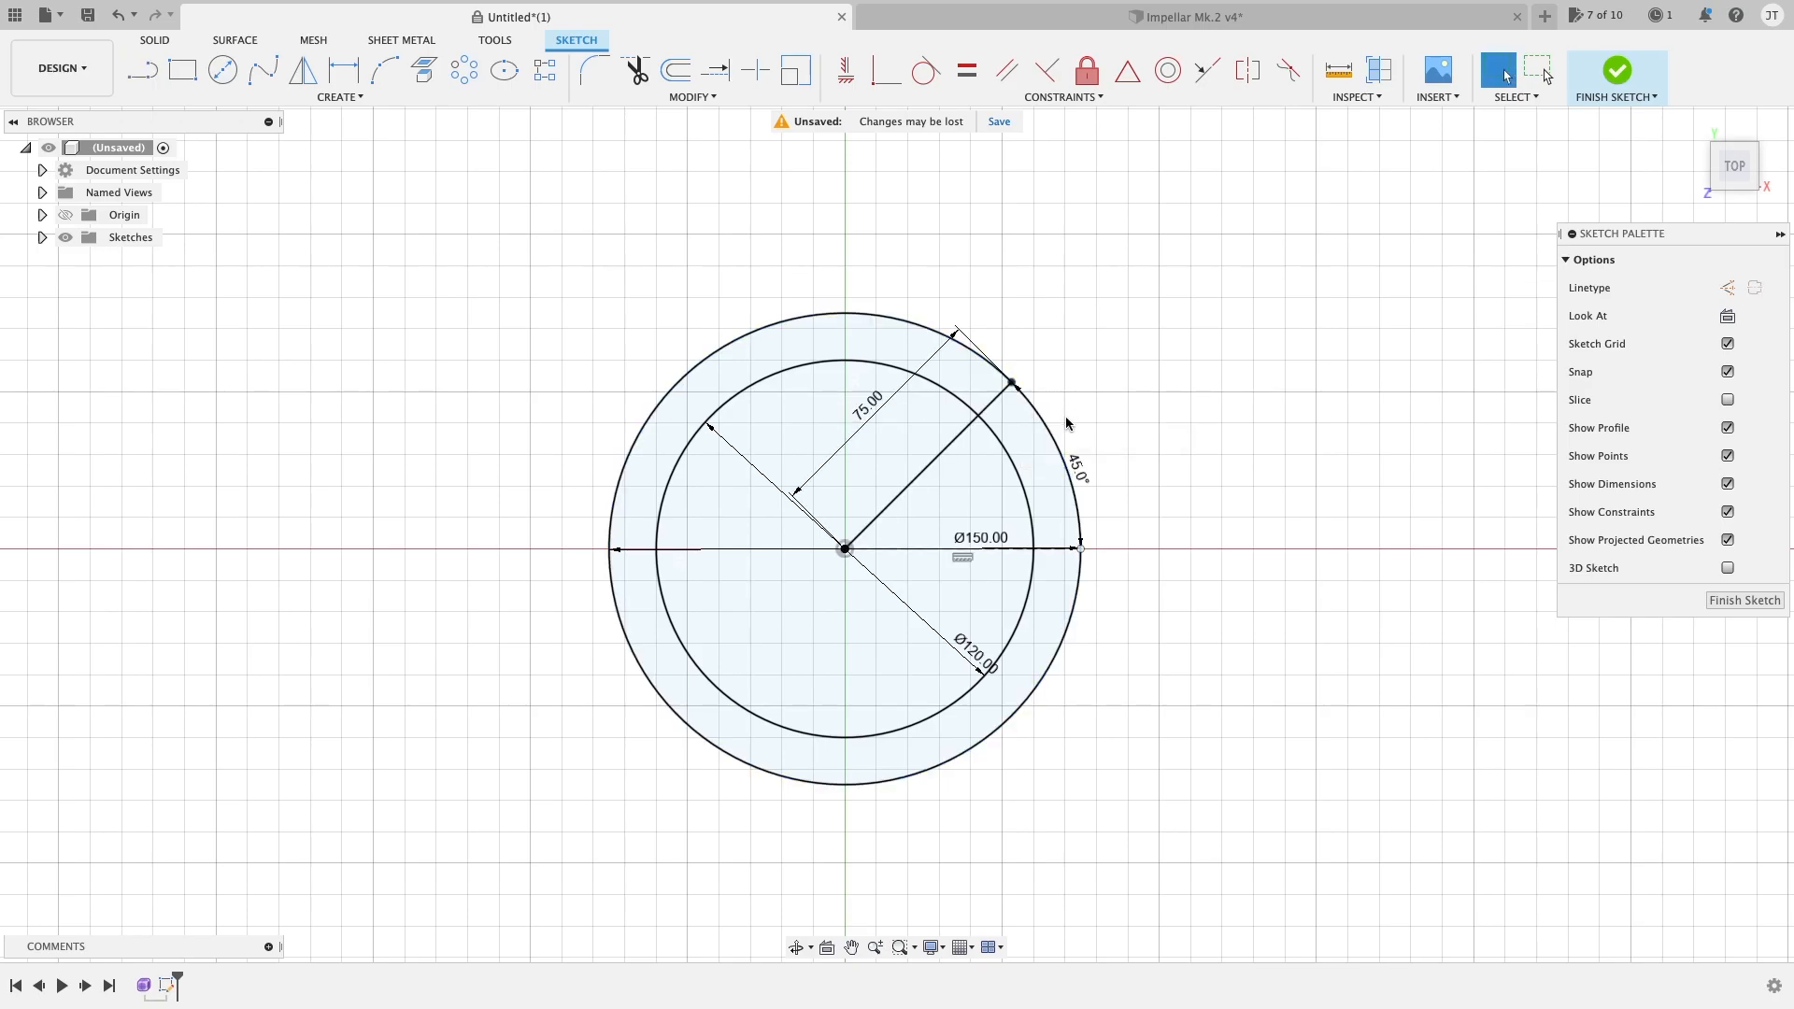
Step: Delete the entire angled line and undo the deletion
scroll(978, 418, up, 3)
middle_drag(972, 434, 941, 445)
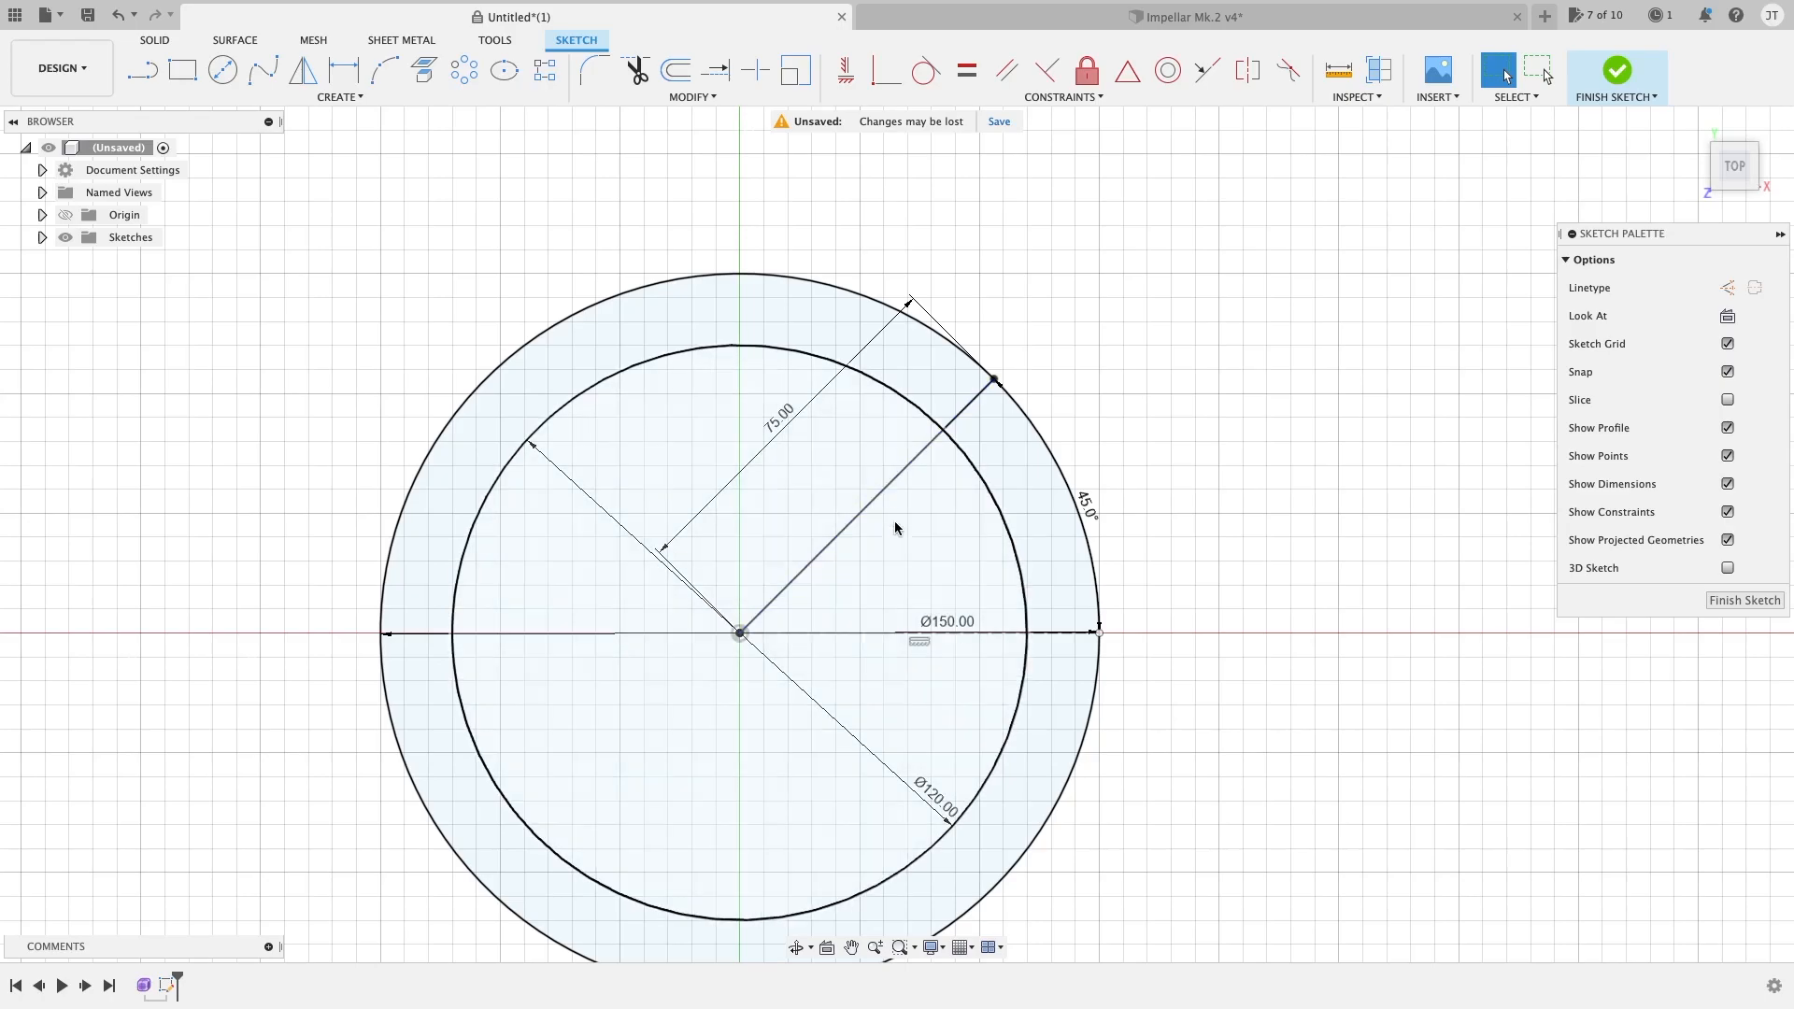
click(867, 508)
key(Delete)
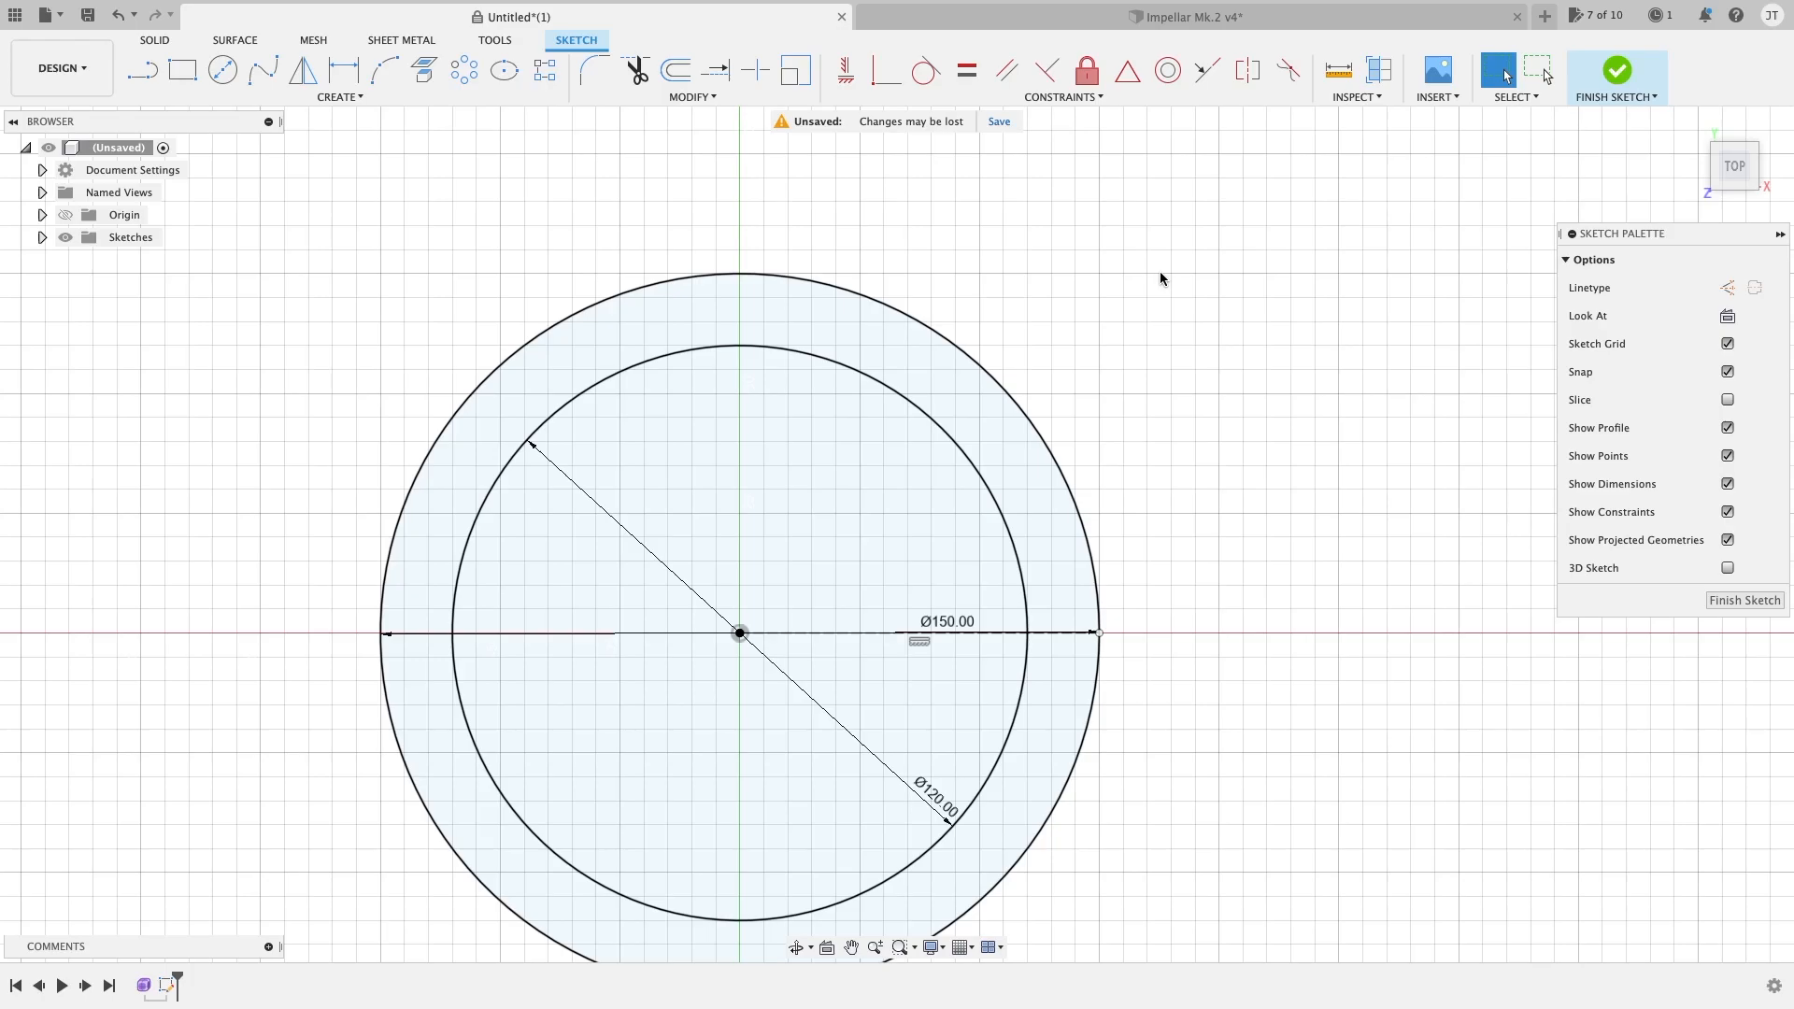
key(super+z)
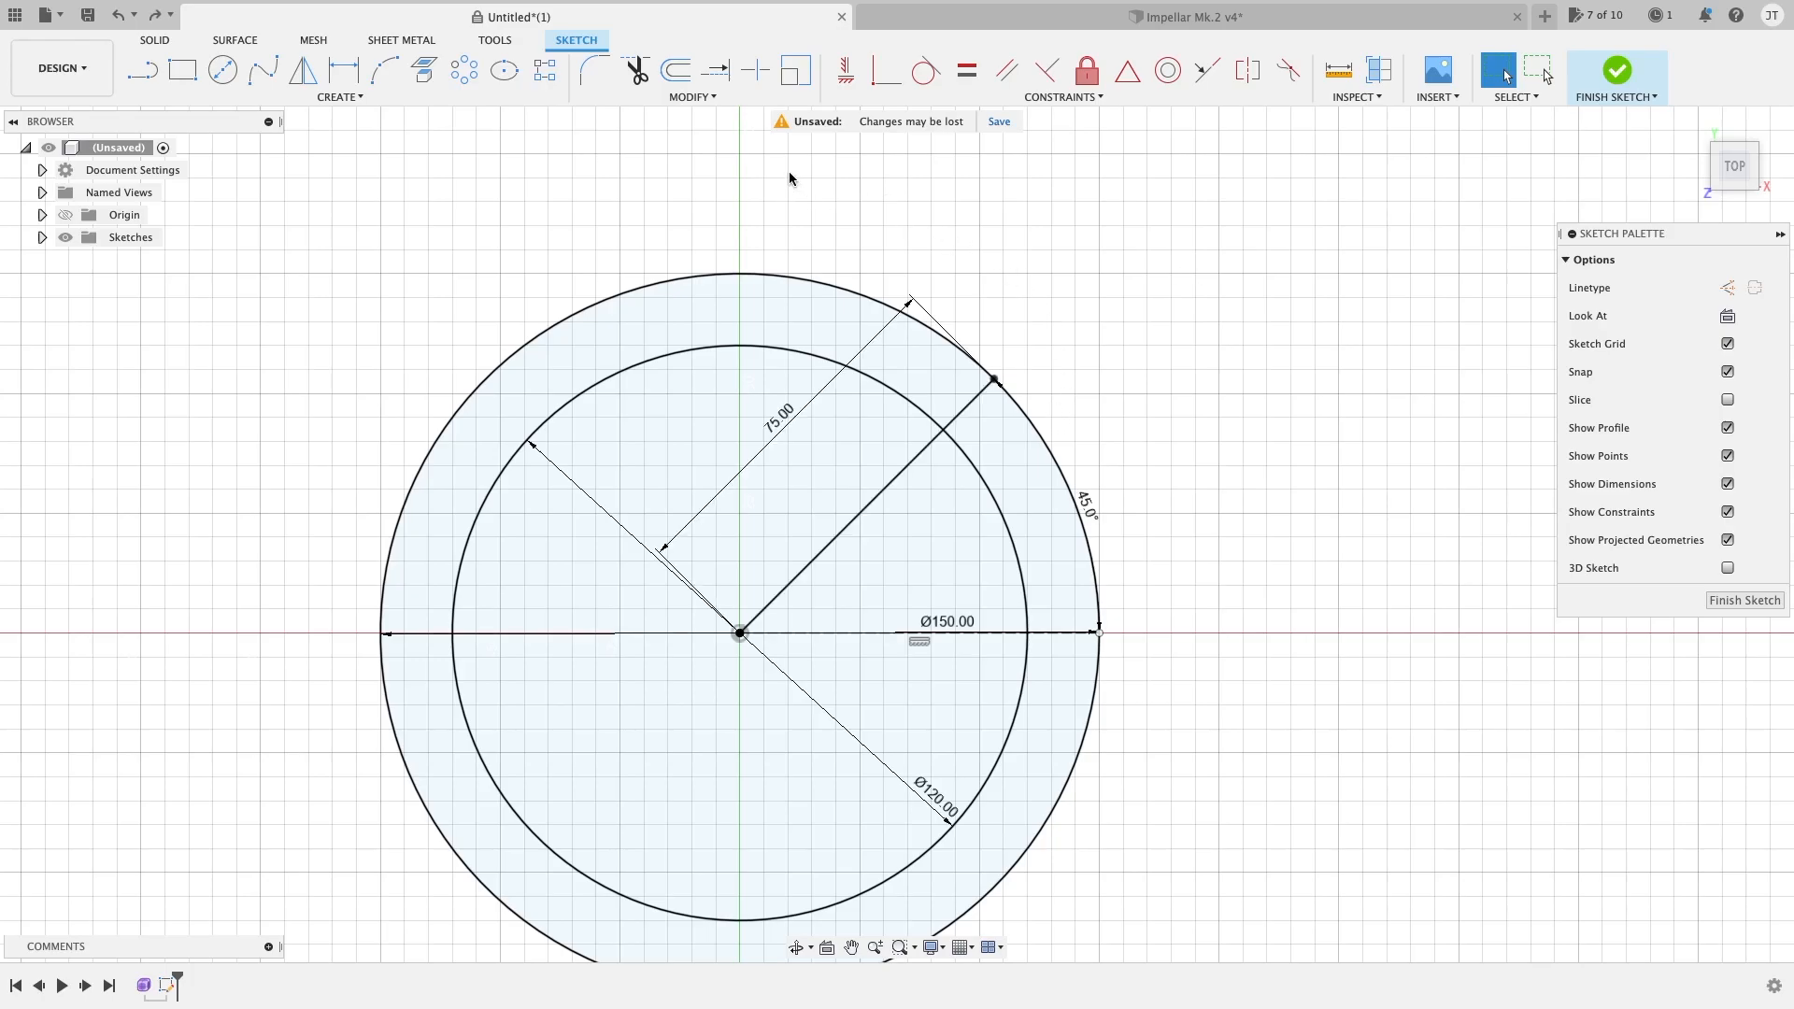
Step: Trim away the part of the angled line that lies inside the 120 mm circle
click(696, 99)
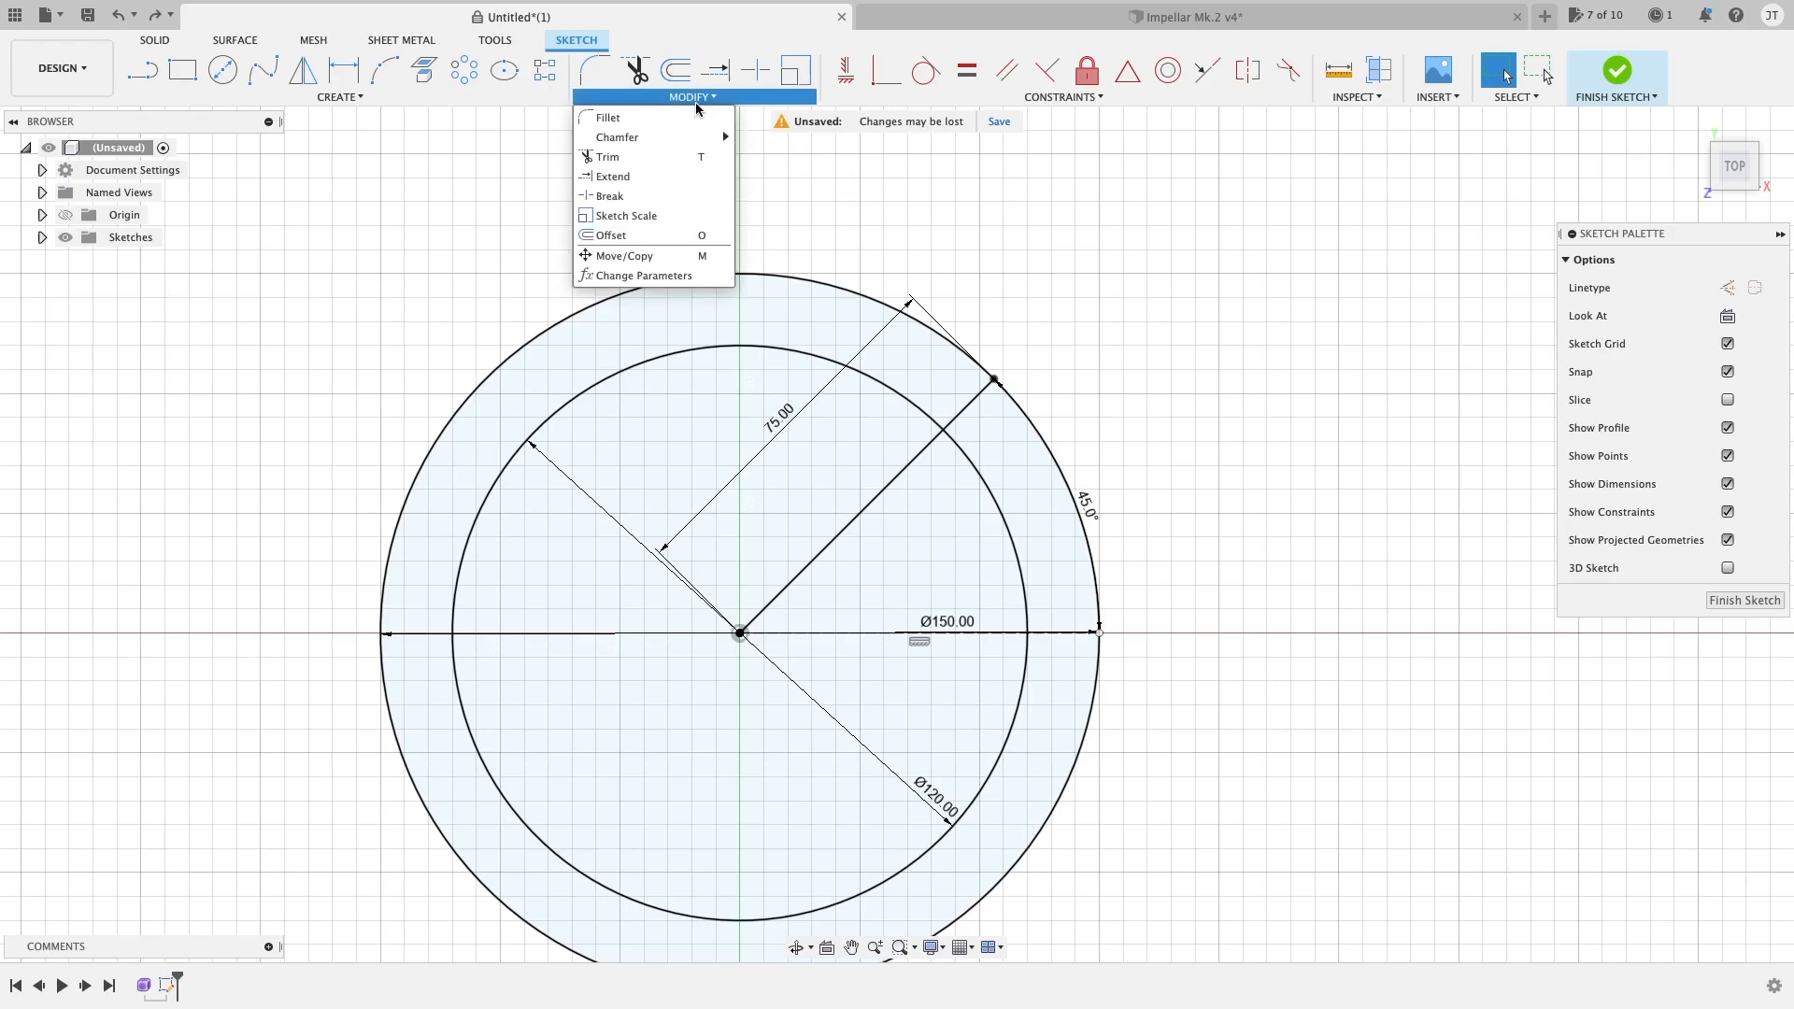
click(633, 159)
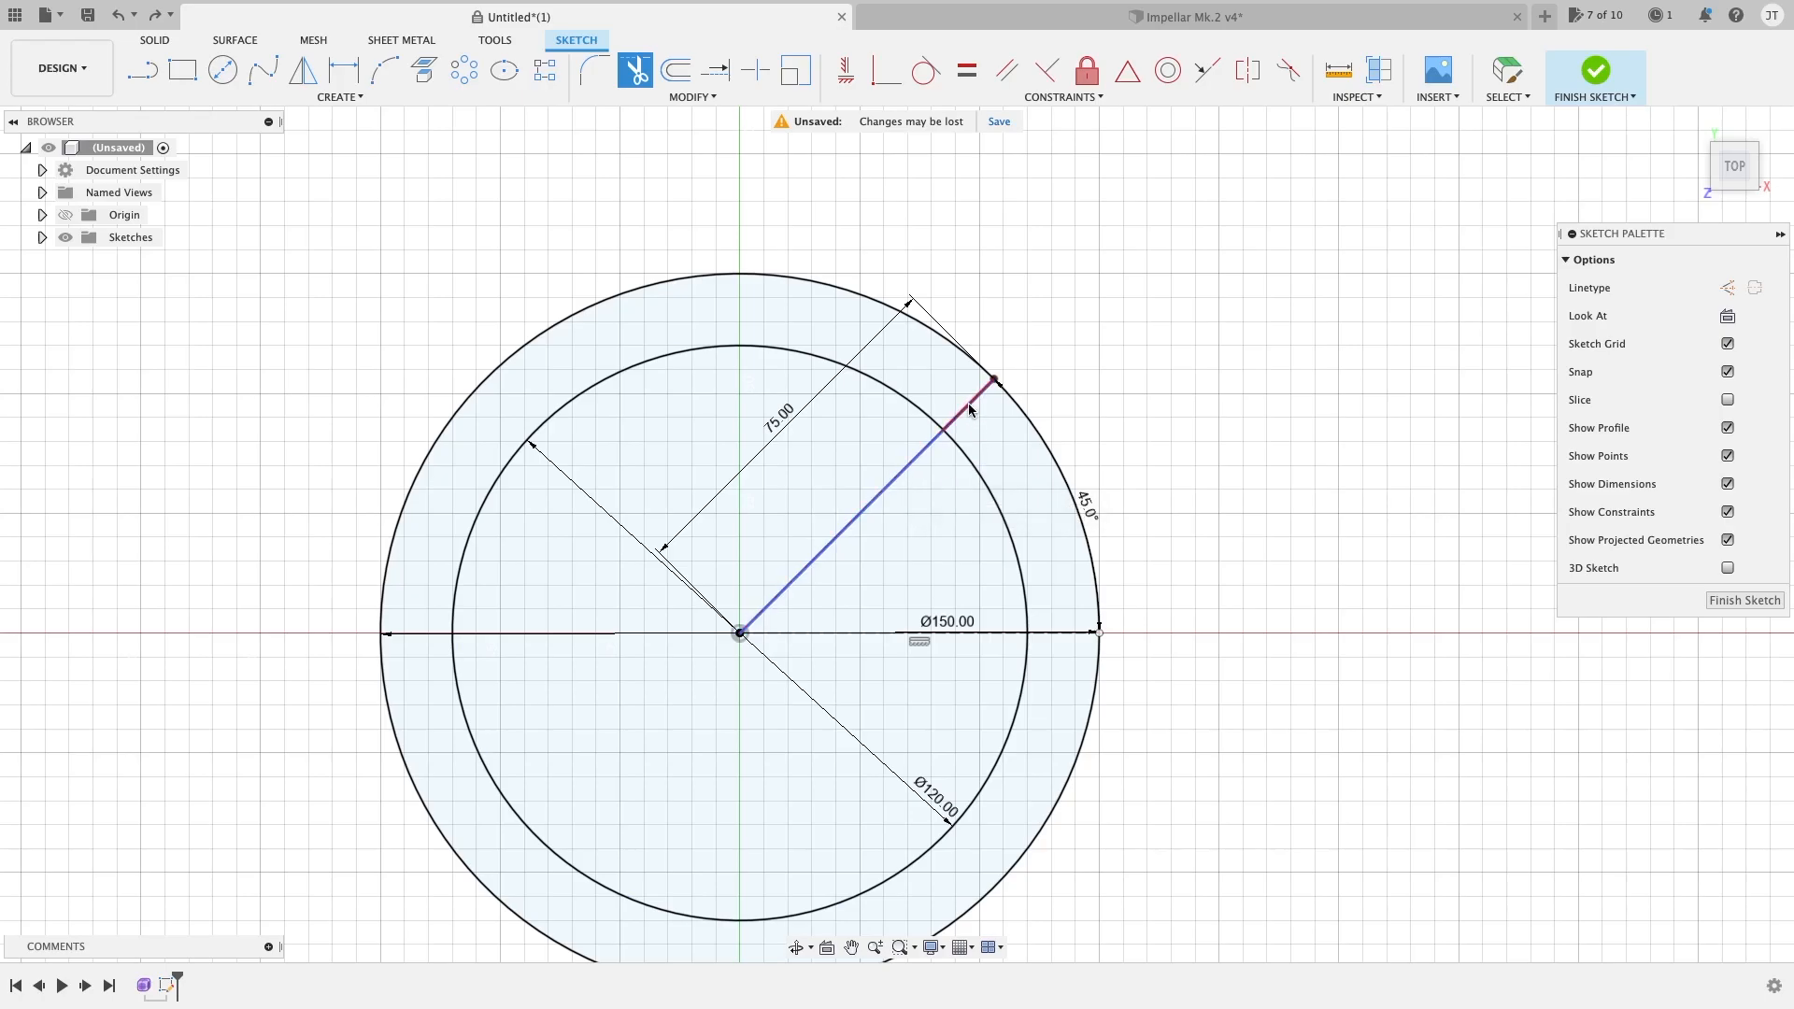
click(897, 478)
key(Escape)
Step: Sketch a second 75 mm line from the circles' centre to the outer circle, angled 45 degrees below the horizontal axis
key(l)
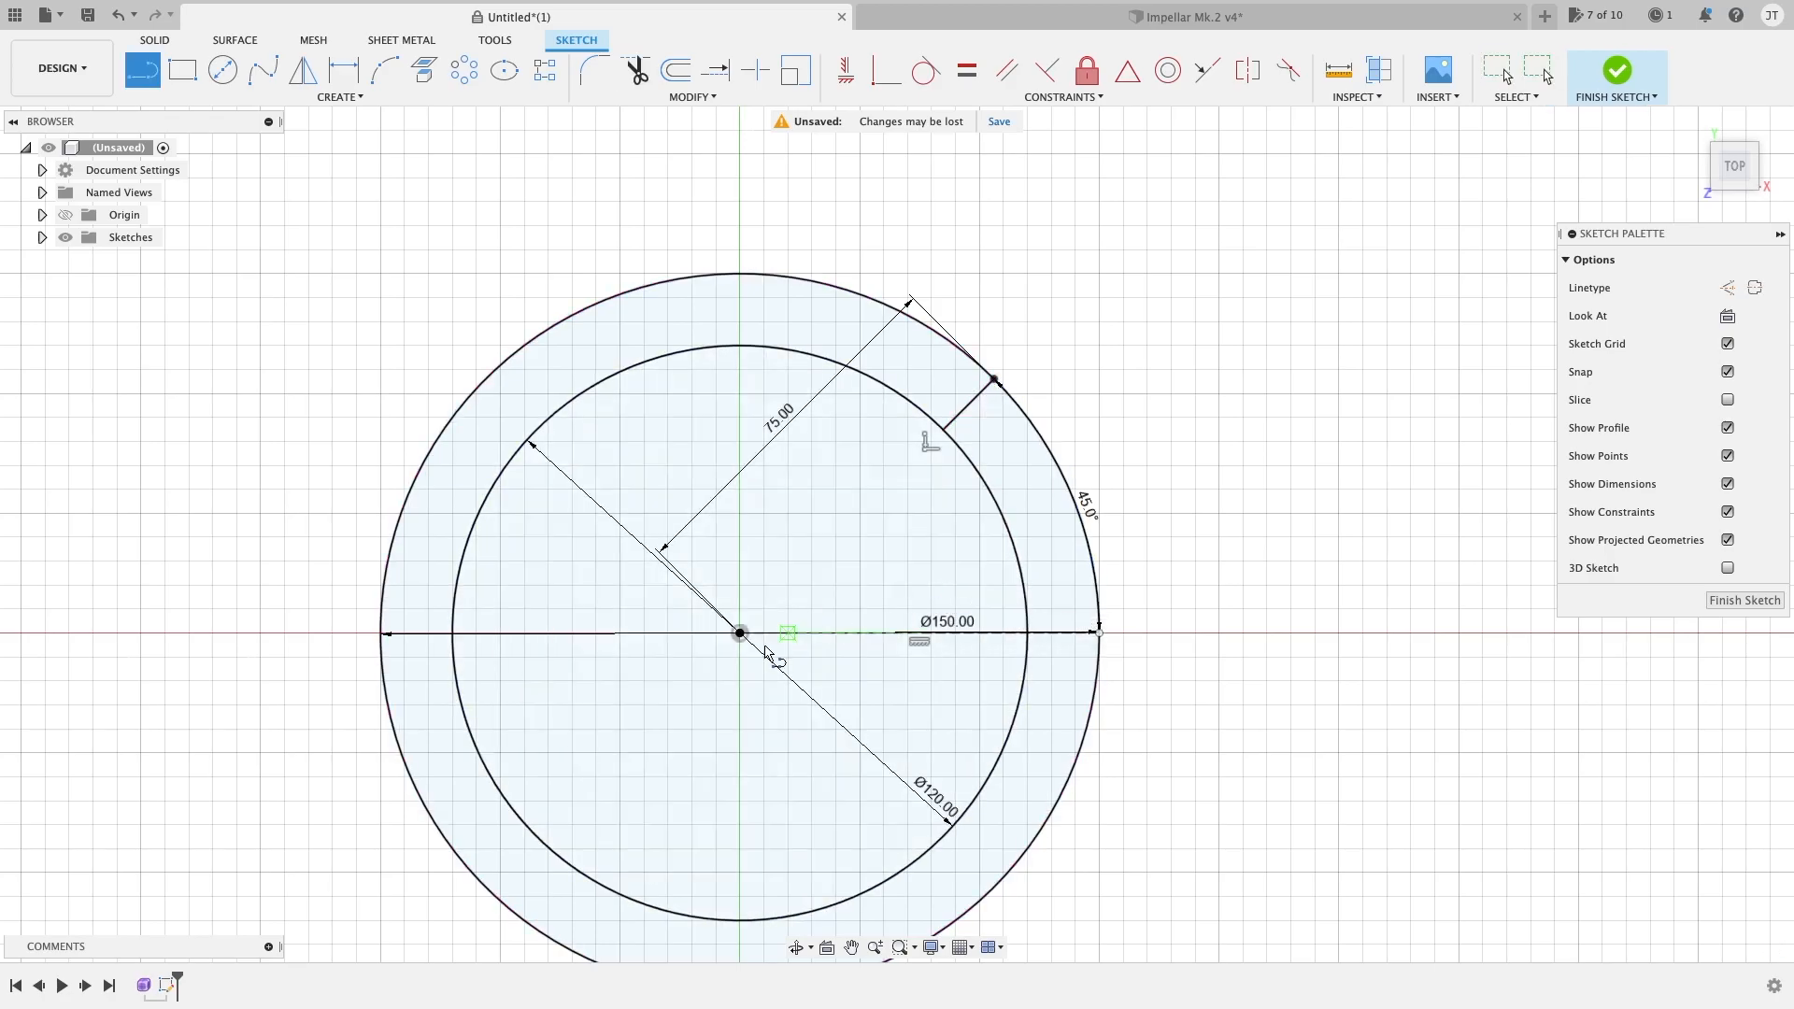
click(740, 633)
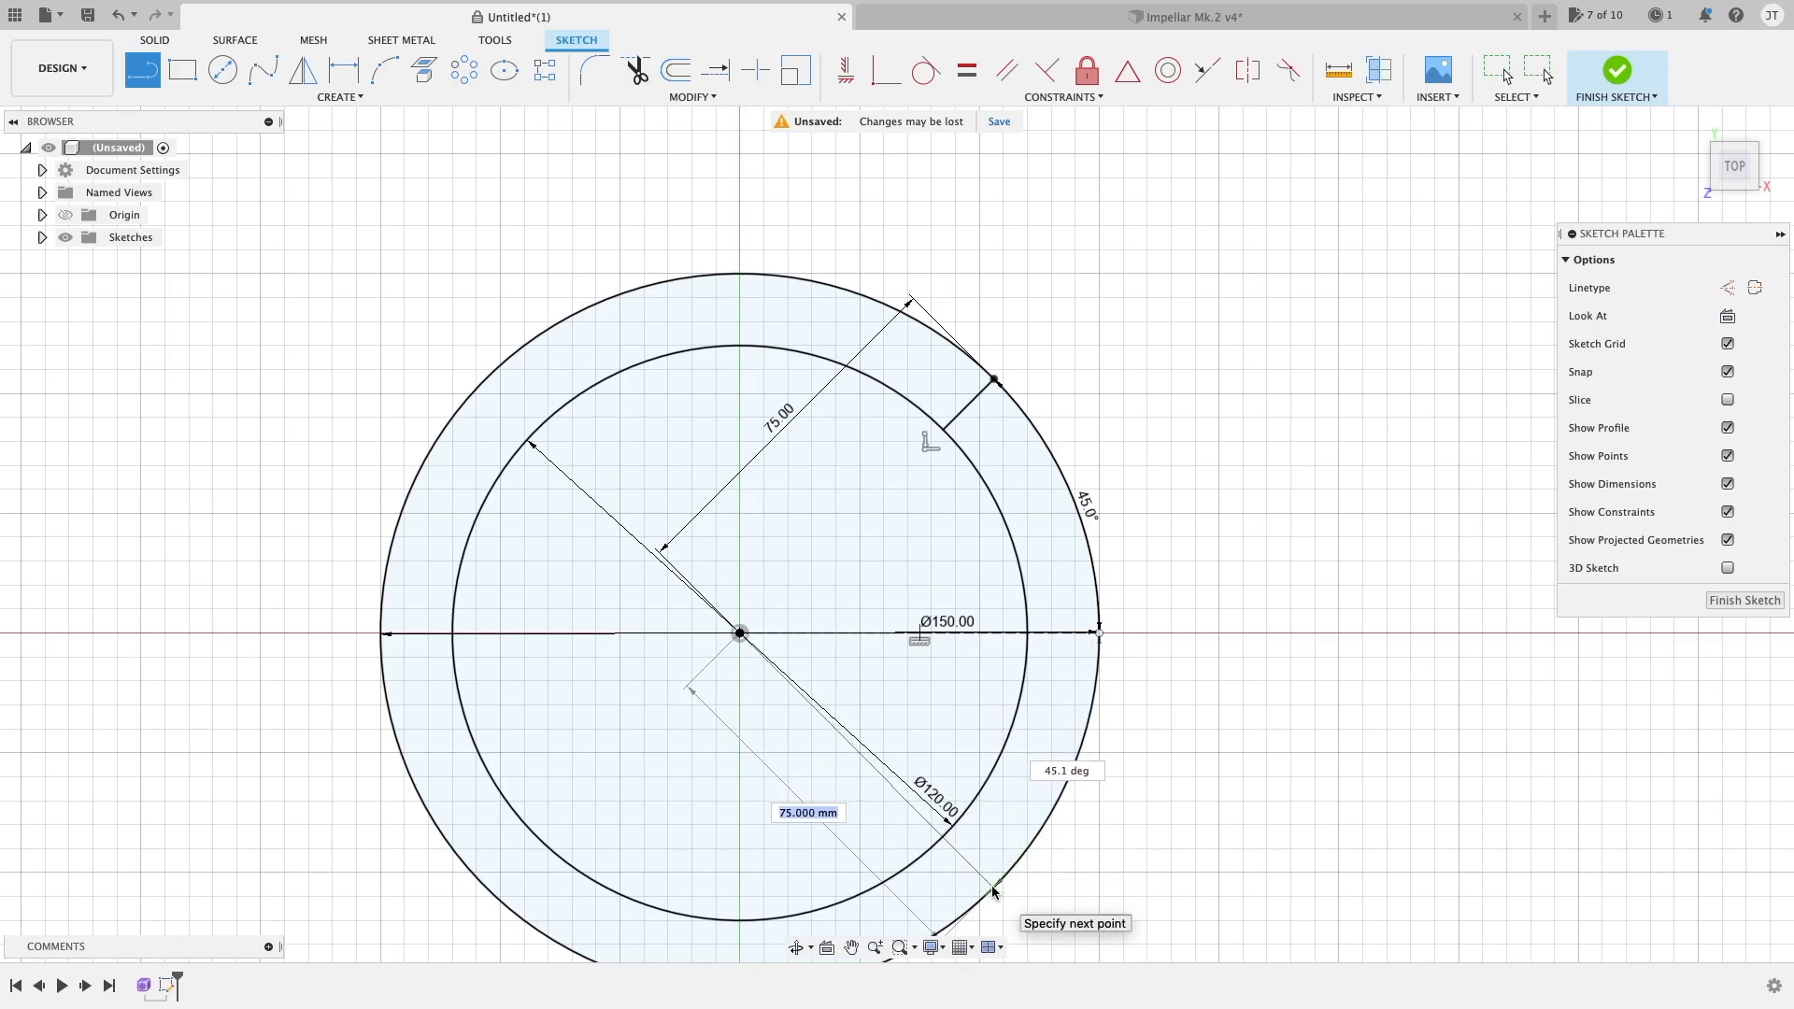
key(Tab)
key(Tab)
text(45)
key(Tab)
key(Tab)
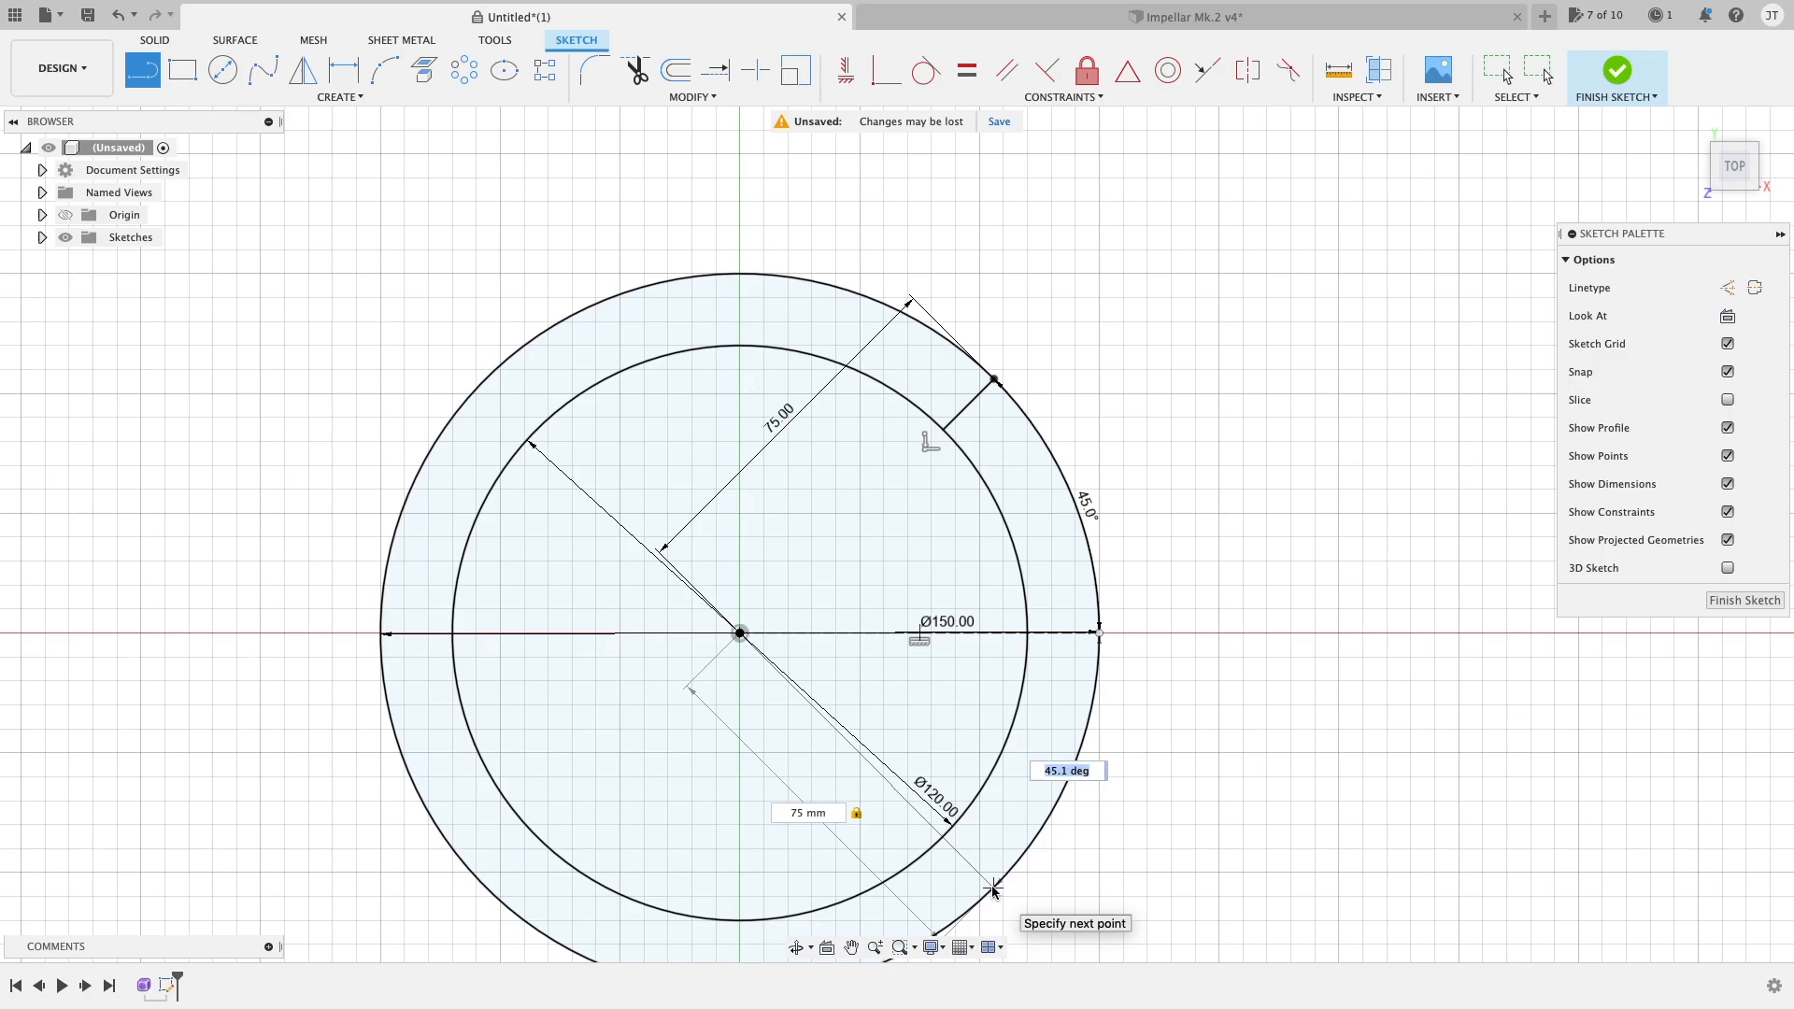
text(4)
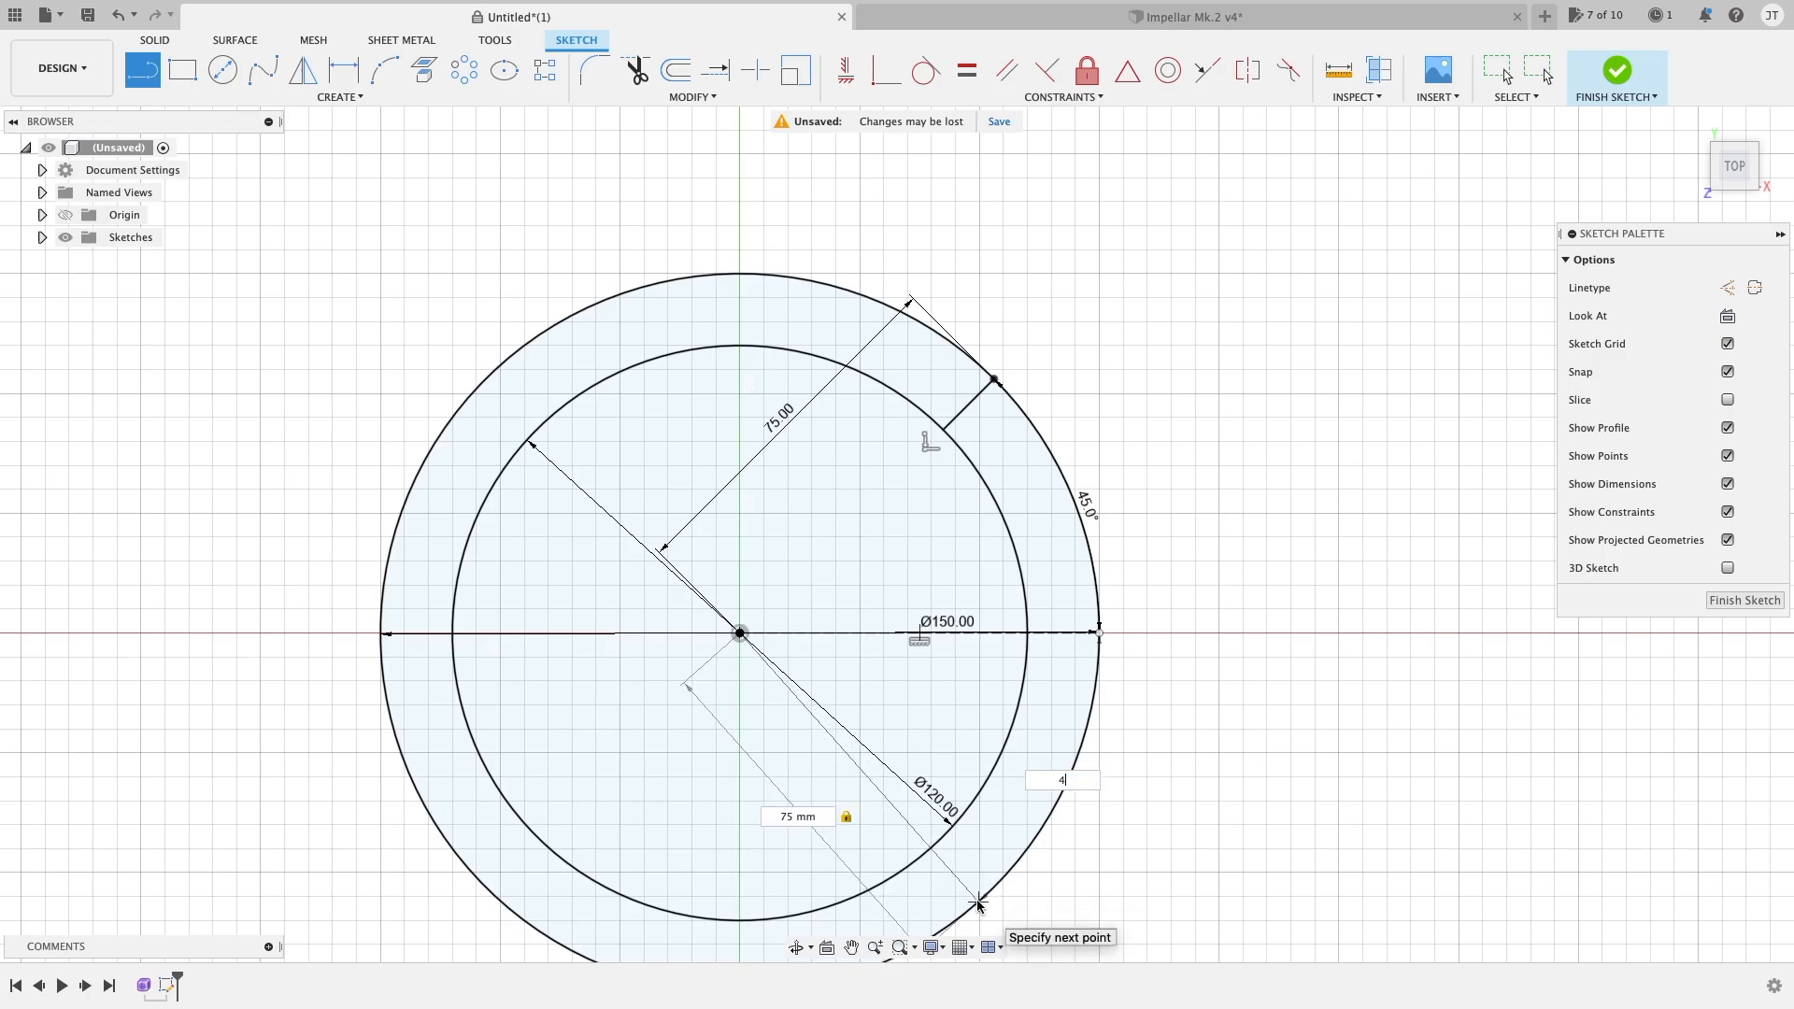
key(Tab)
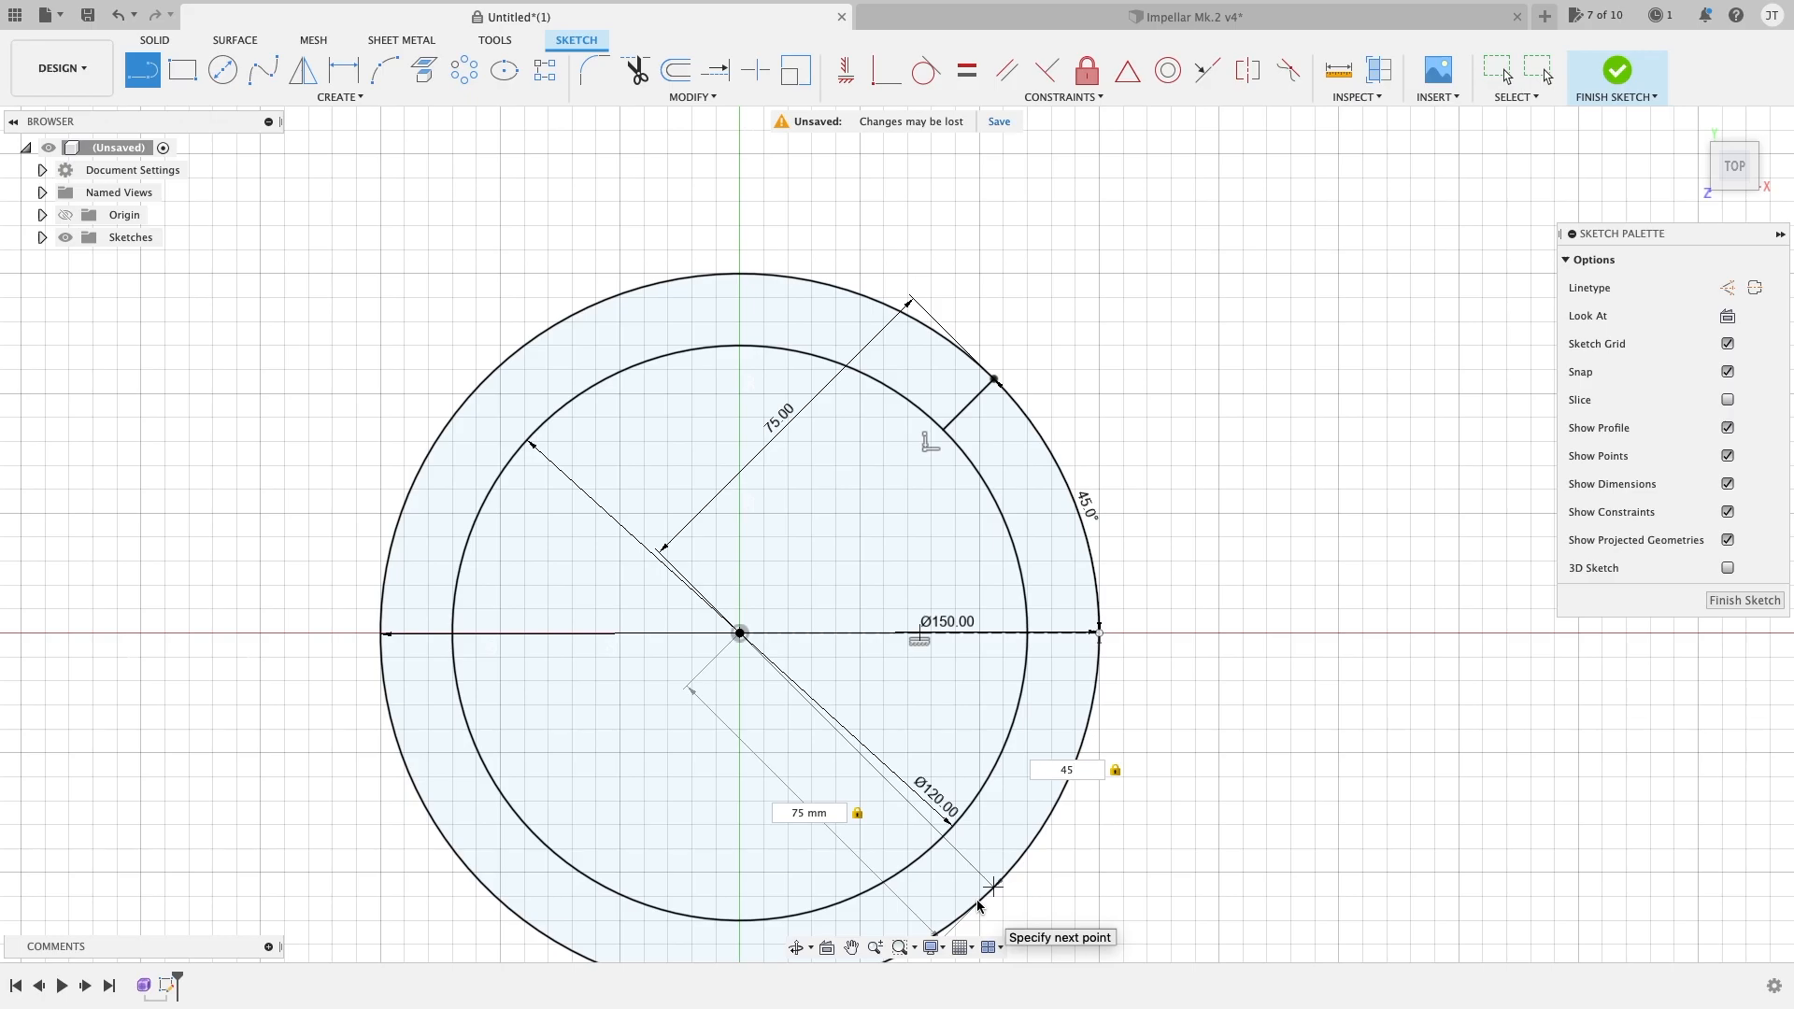
key(Return)
Step: Trim the lower angled line so only the section between the inner and outer circles remains
scroll(998, 751, up, 1)
middle_drag(937, 686, 912, 589)
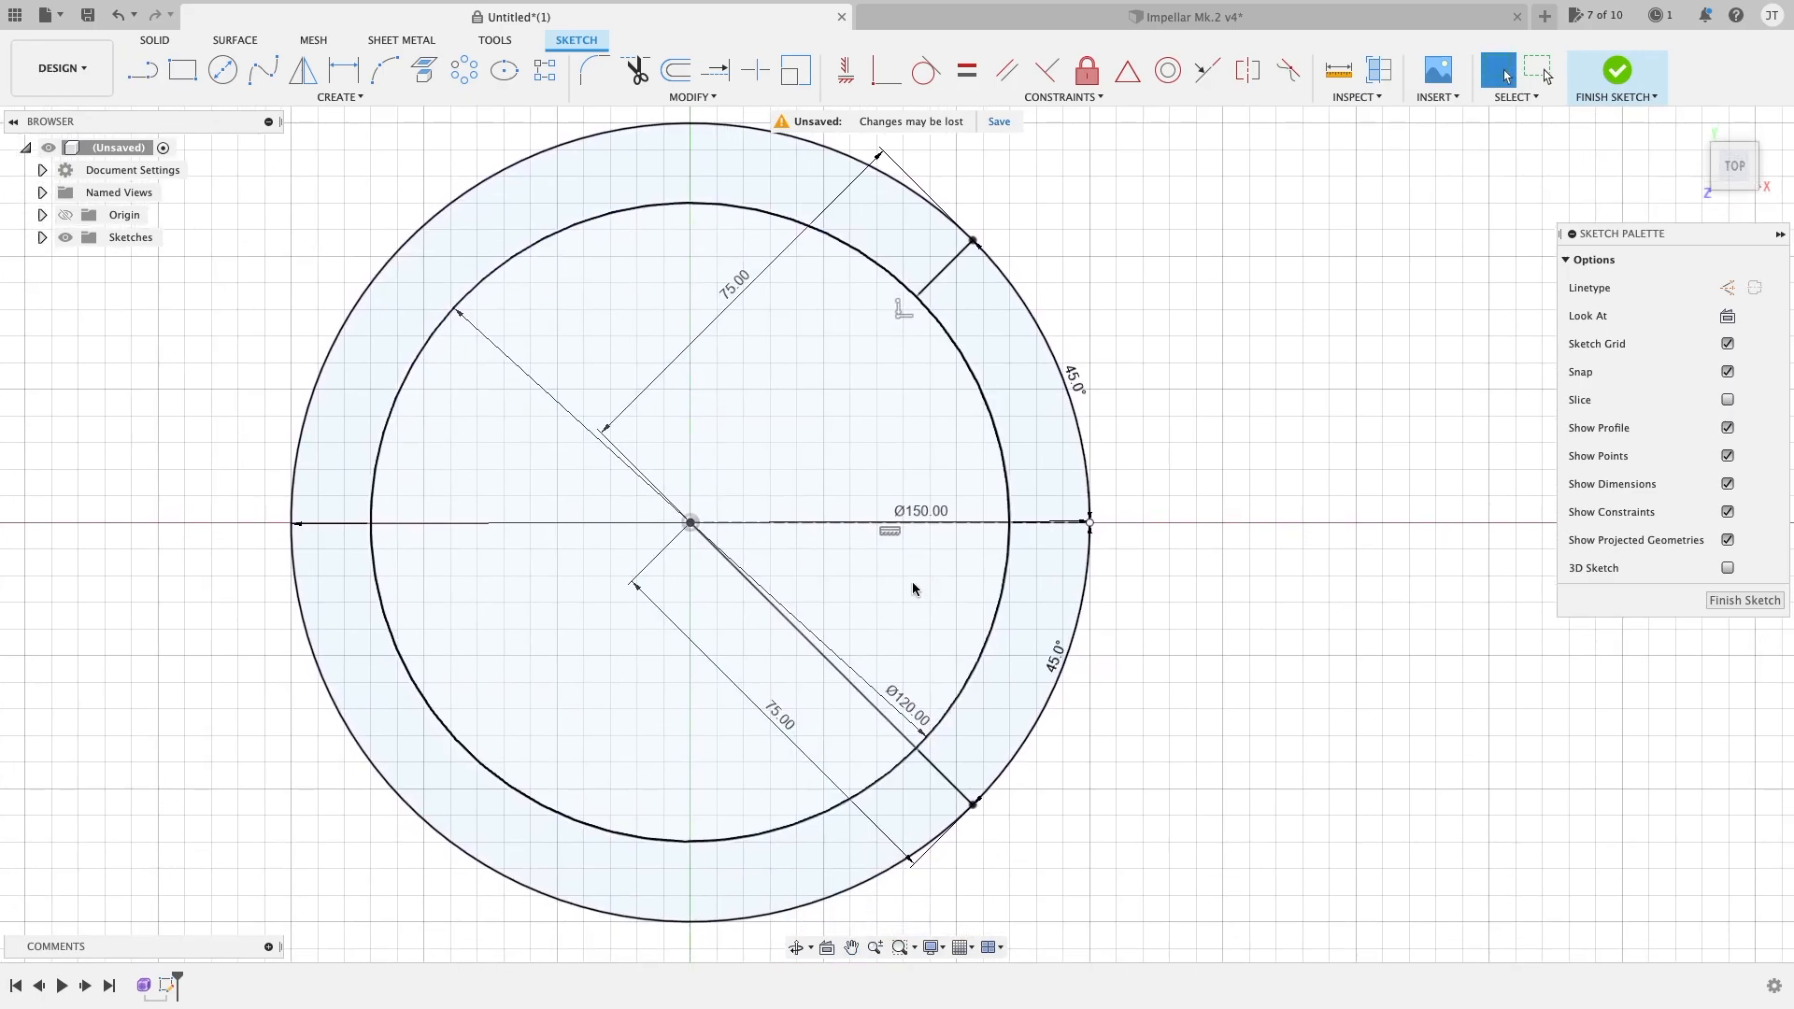
key(t)
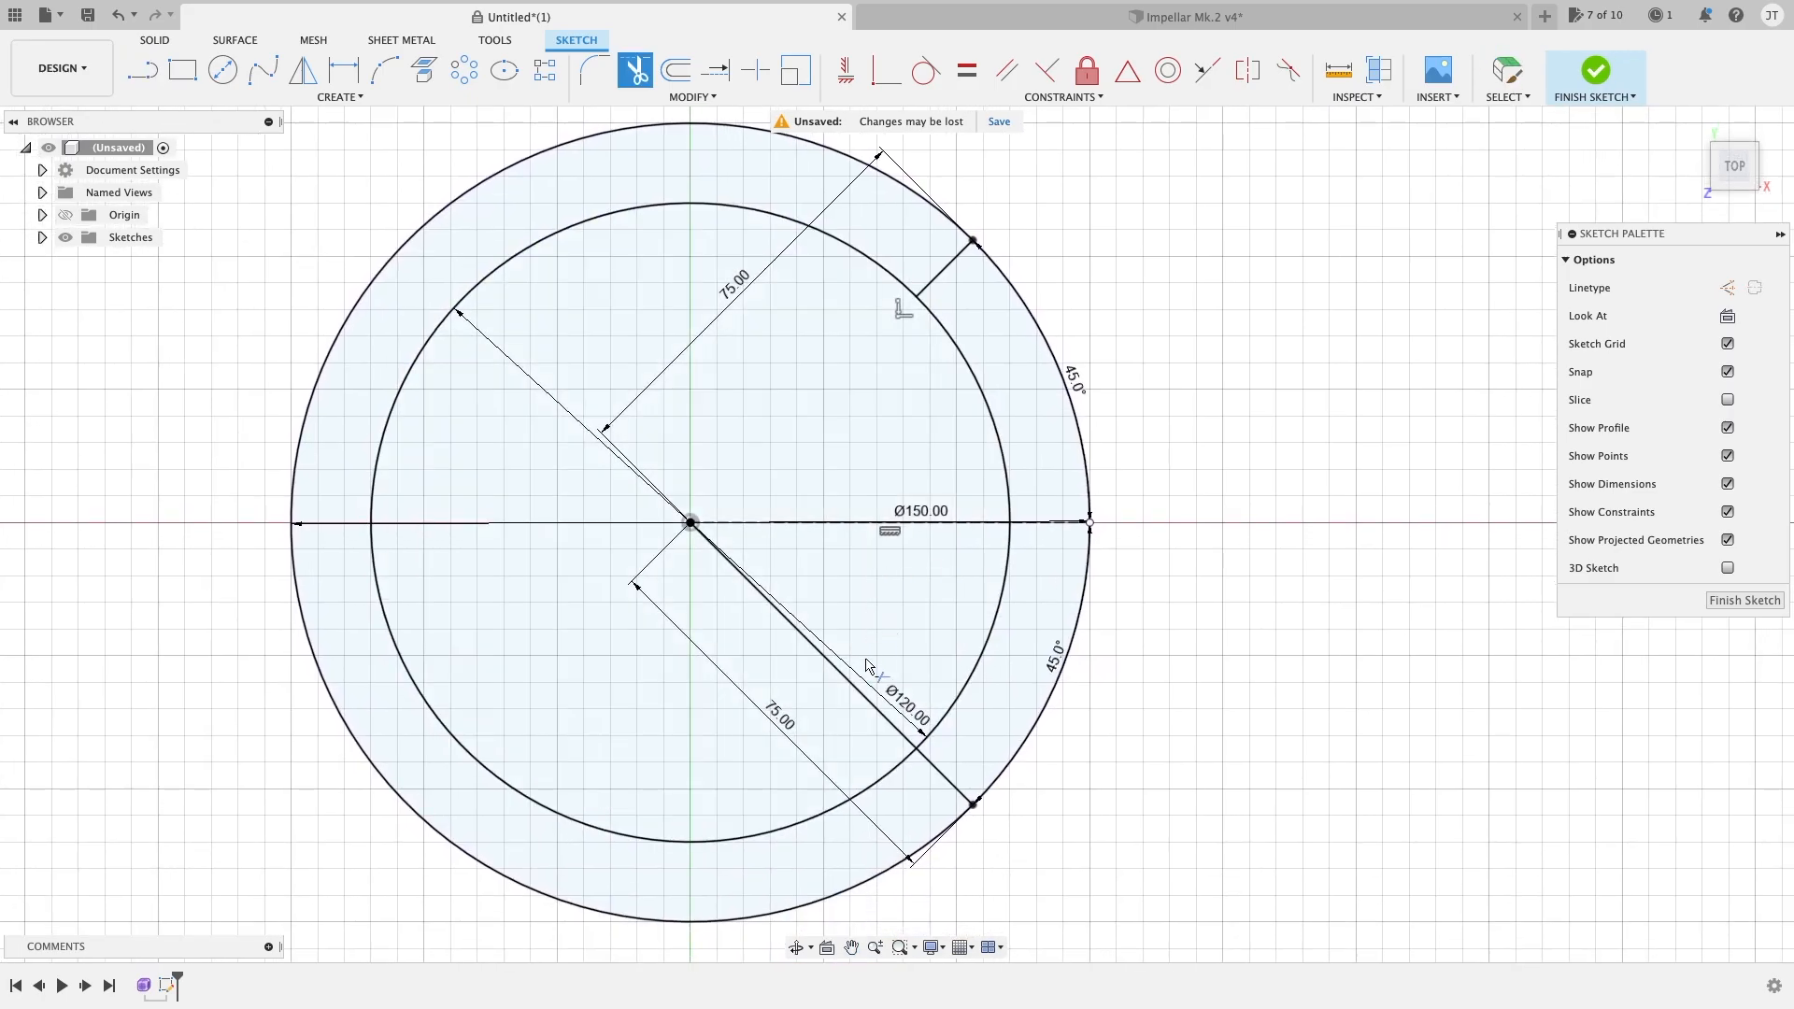
click(866, 696)
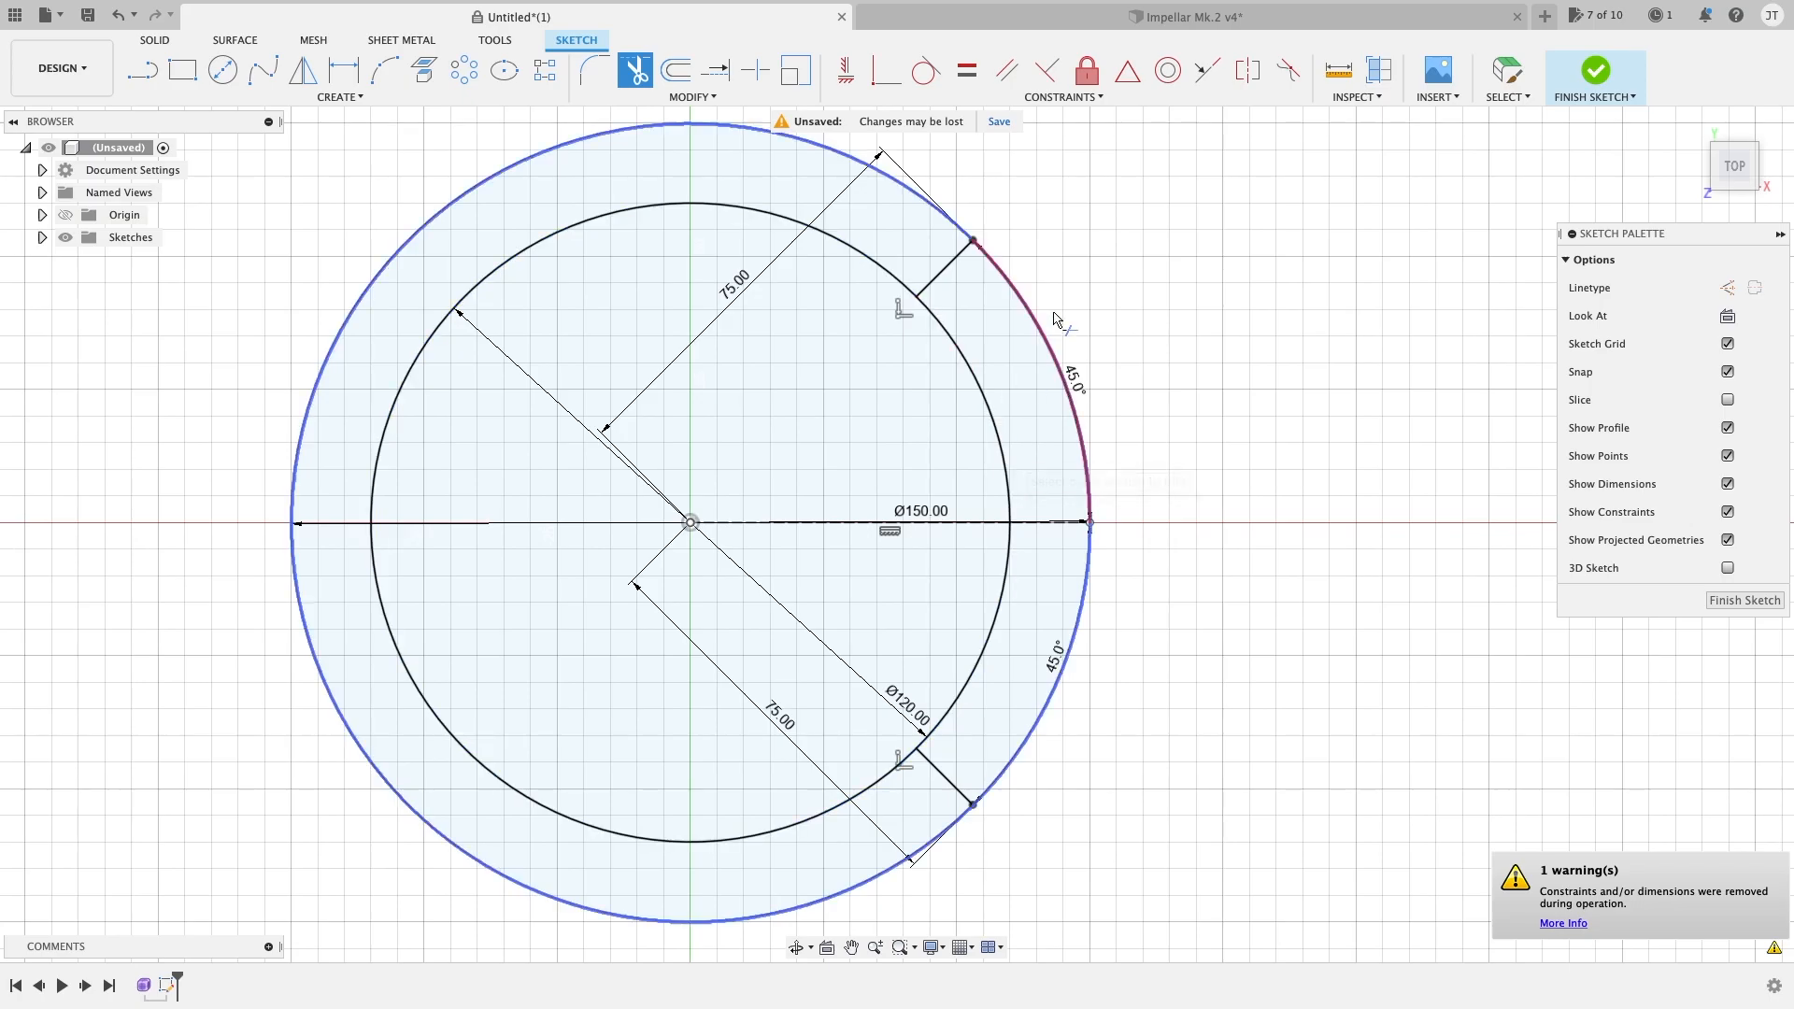
Step: Trim the inner and outer circle arcs between the two short angled lines to leave an open C-shaped ring
click(992, 420)
click(1058, 374)
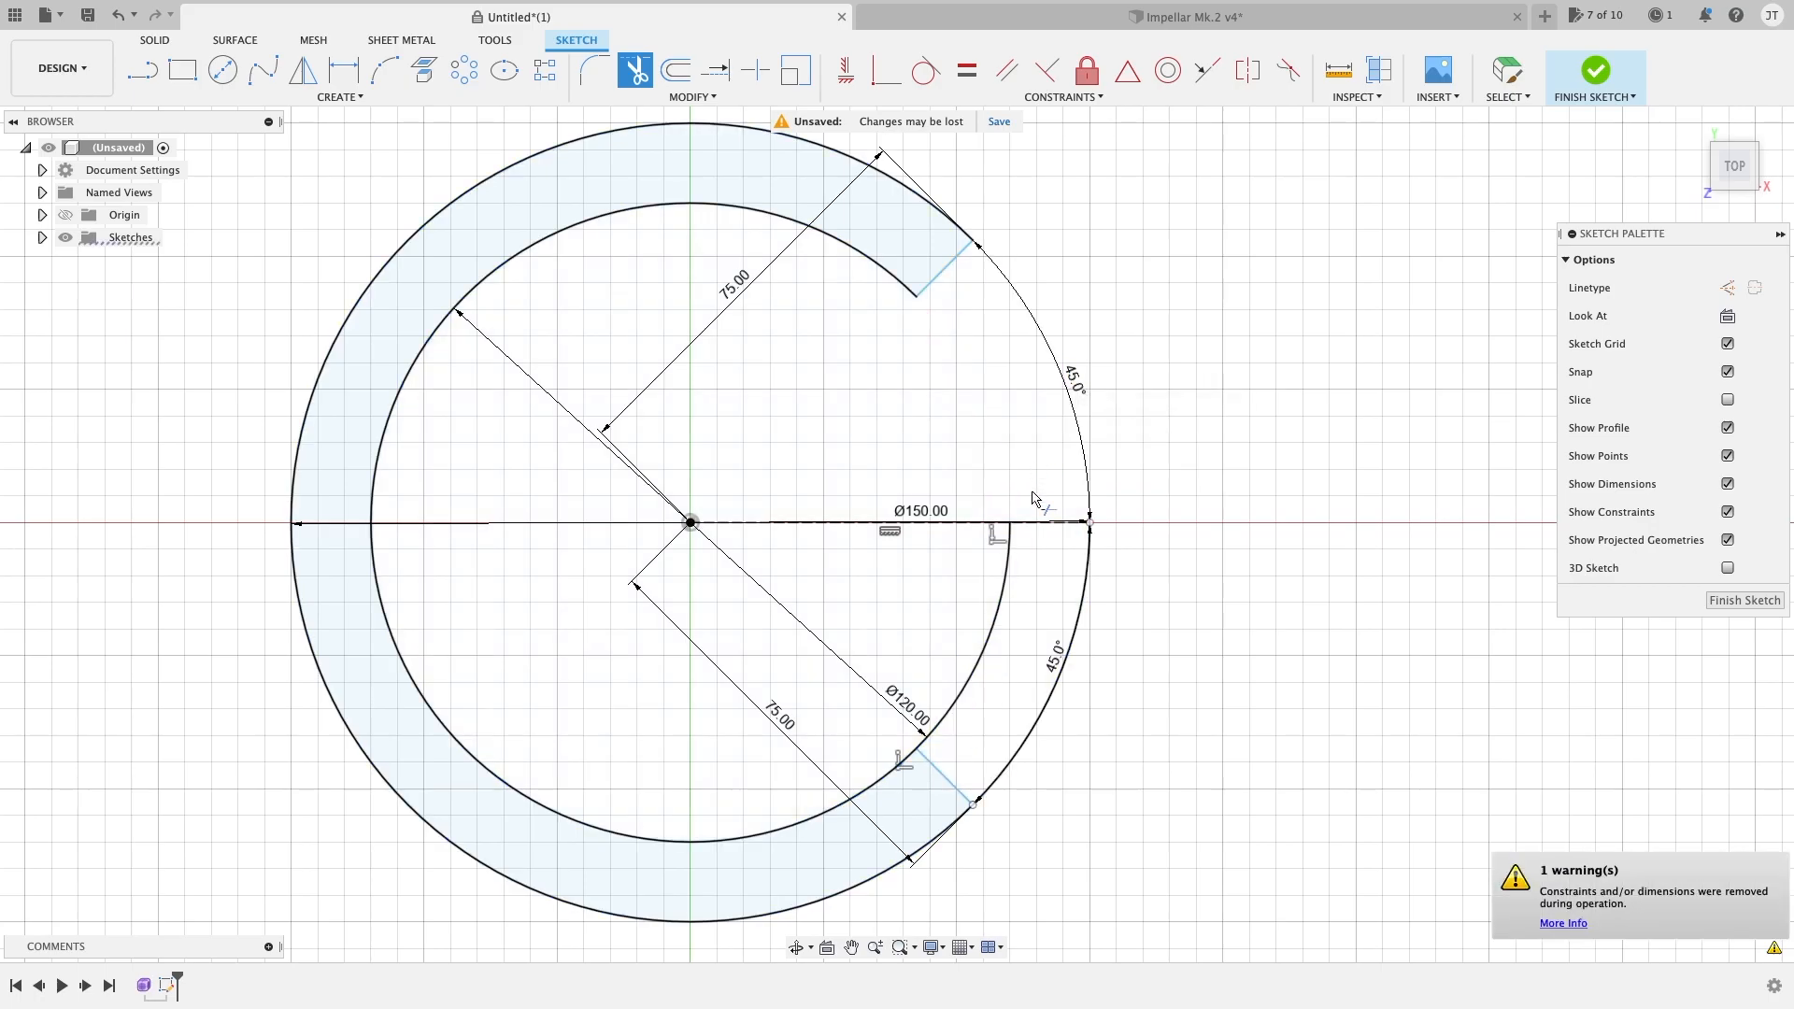
click(1011, 557)
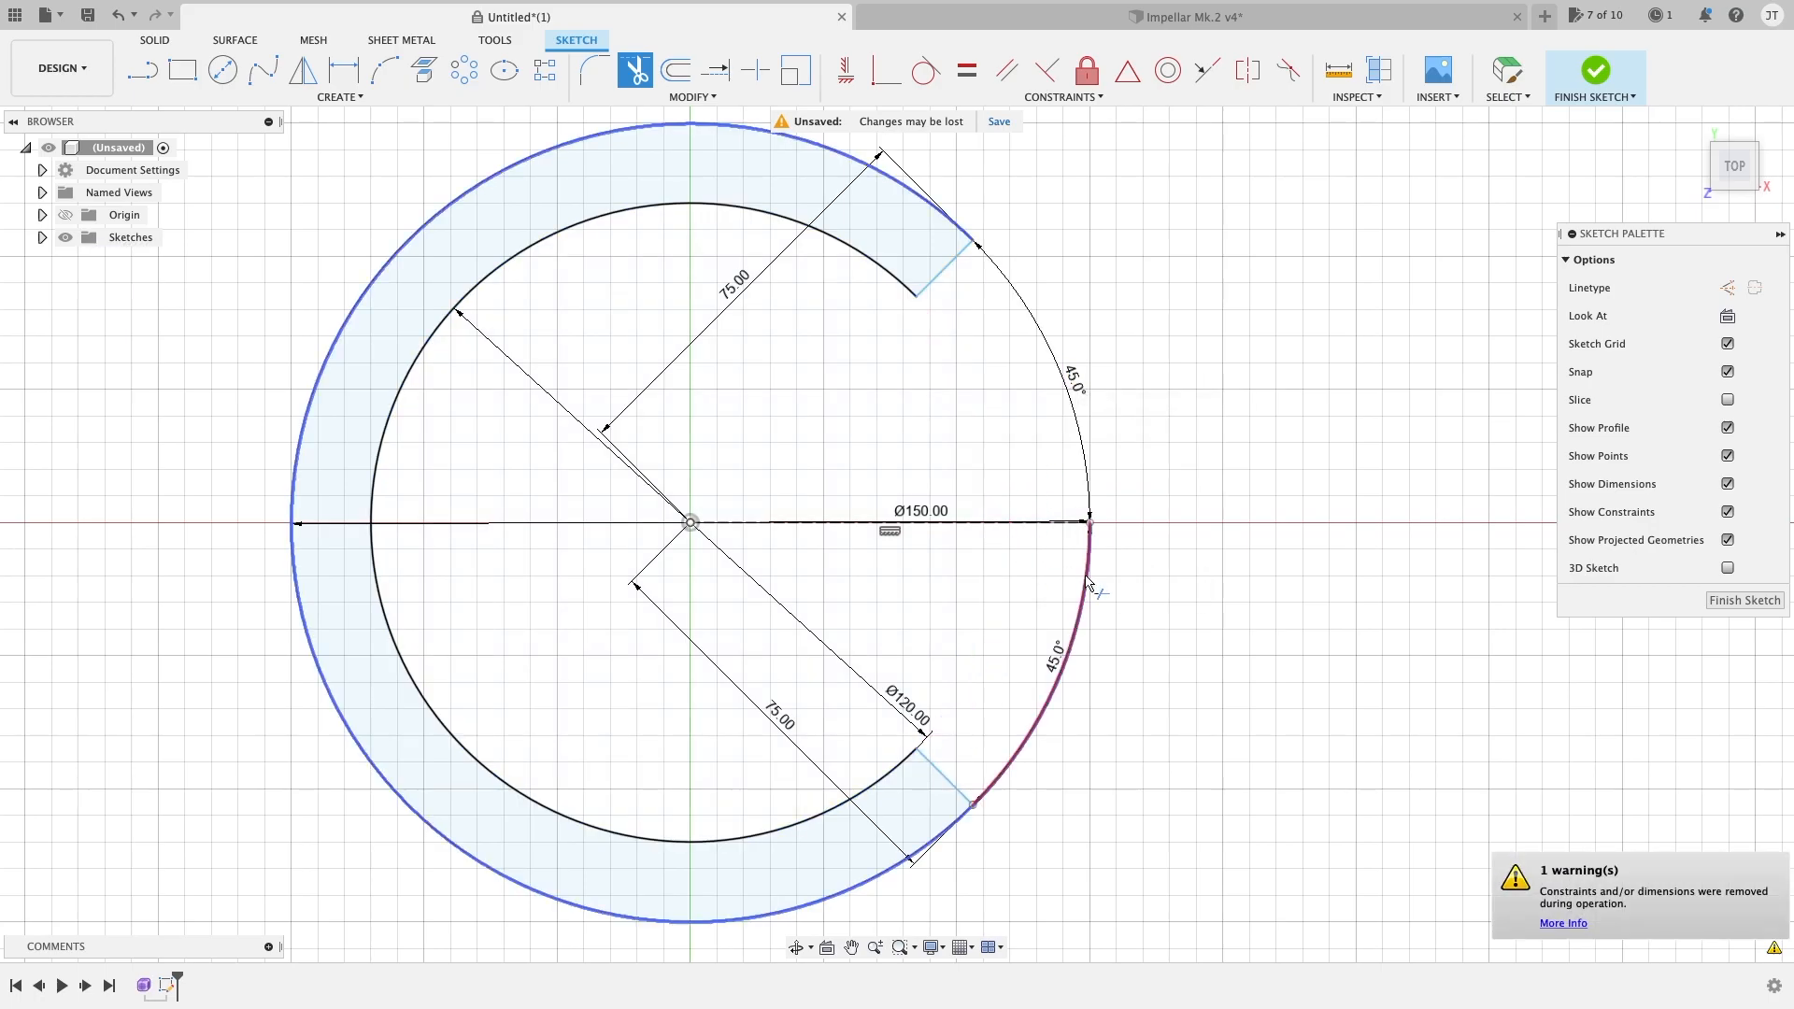
click(1087, 579)
key(Escape)
scroll(1028, 564, down, 2)
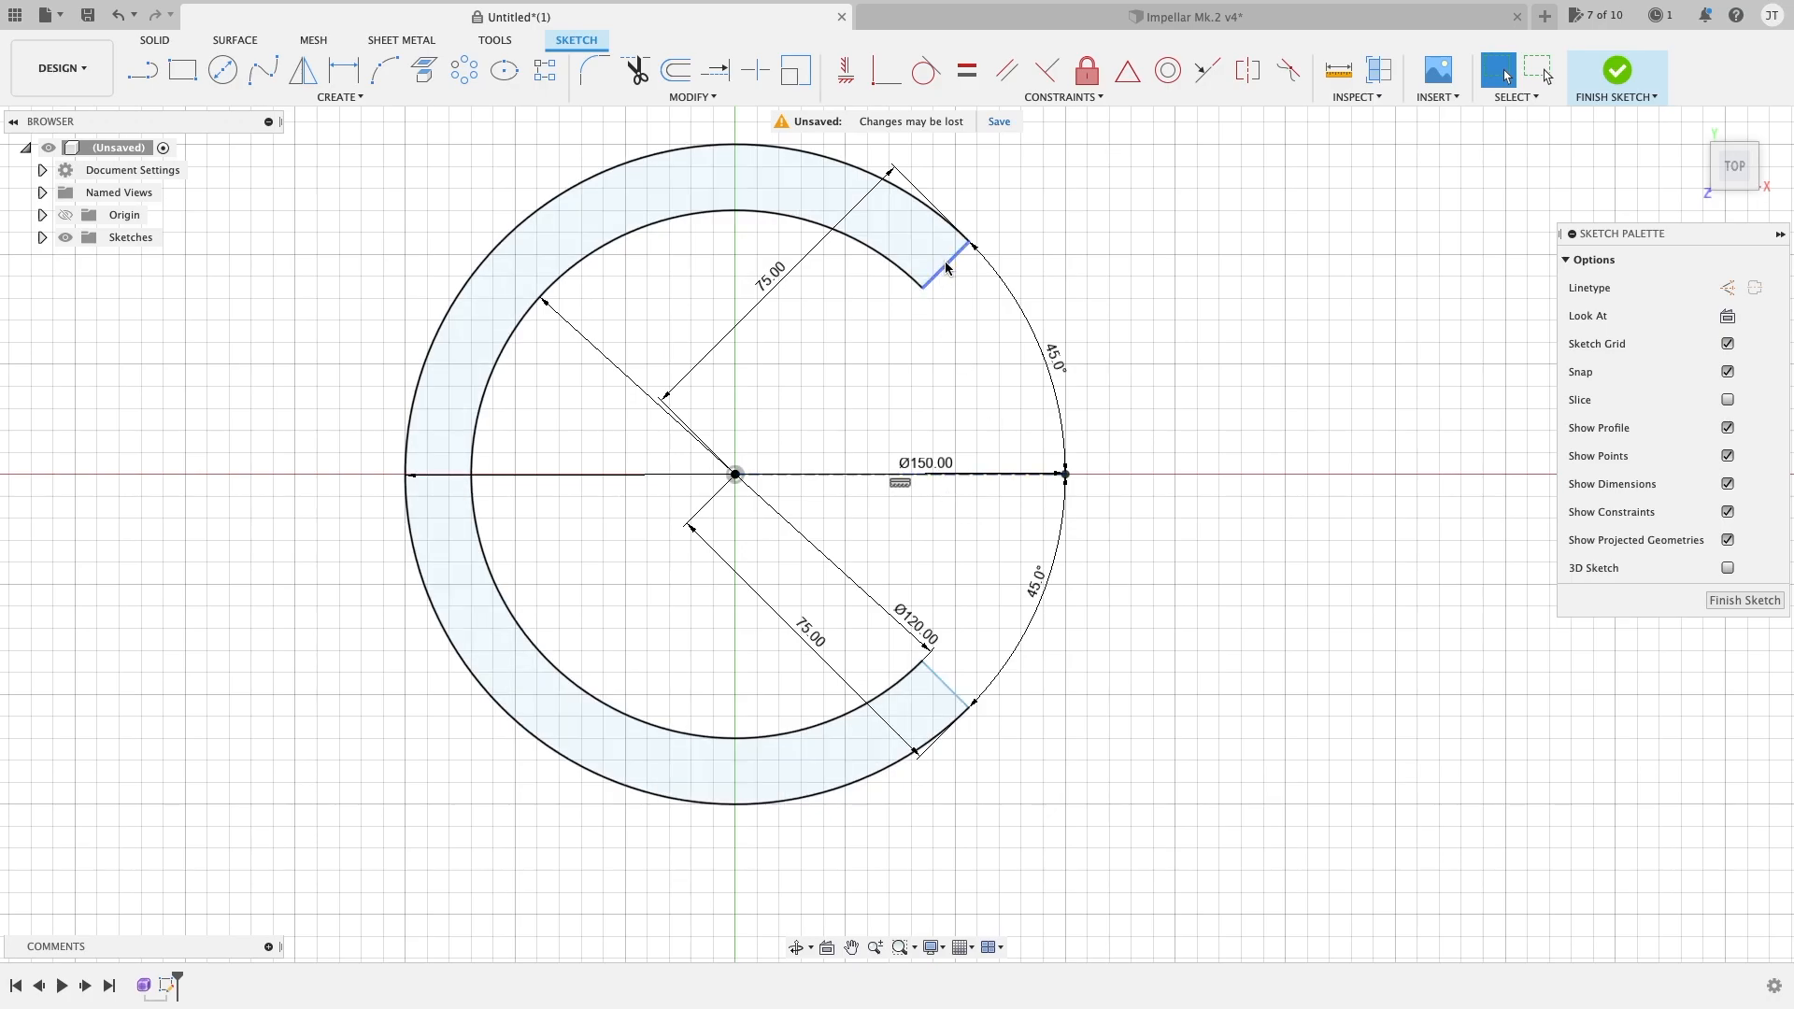
click(738, 476)
middle_drag(1114, 410, 1118, 467)
scroll(1093, 416, down, 2)
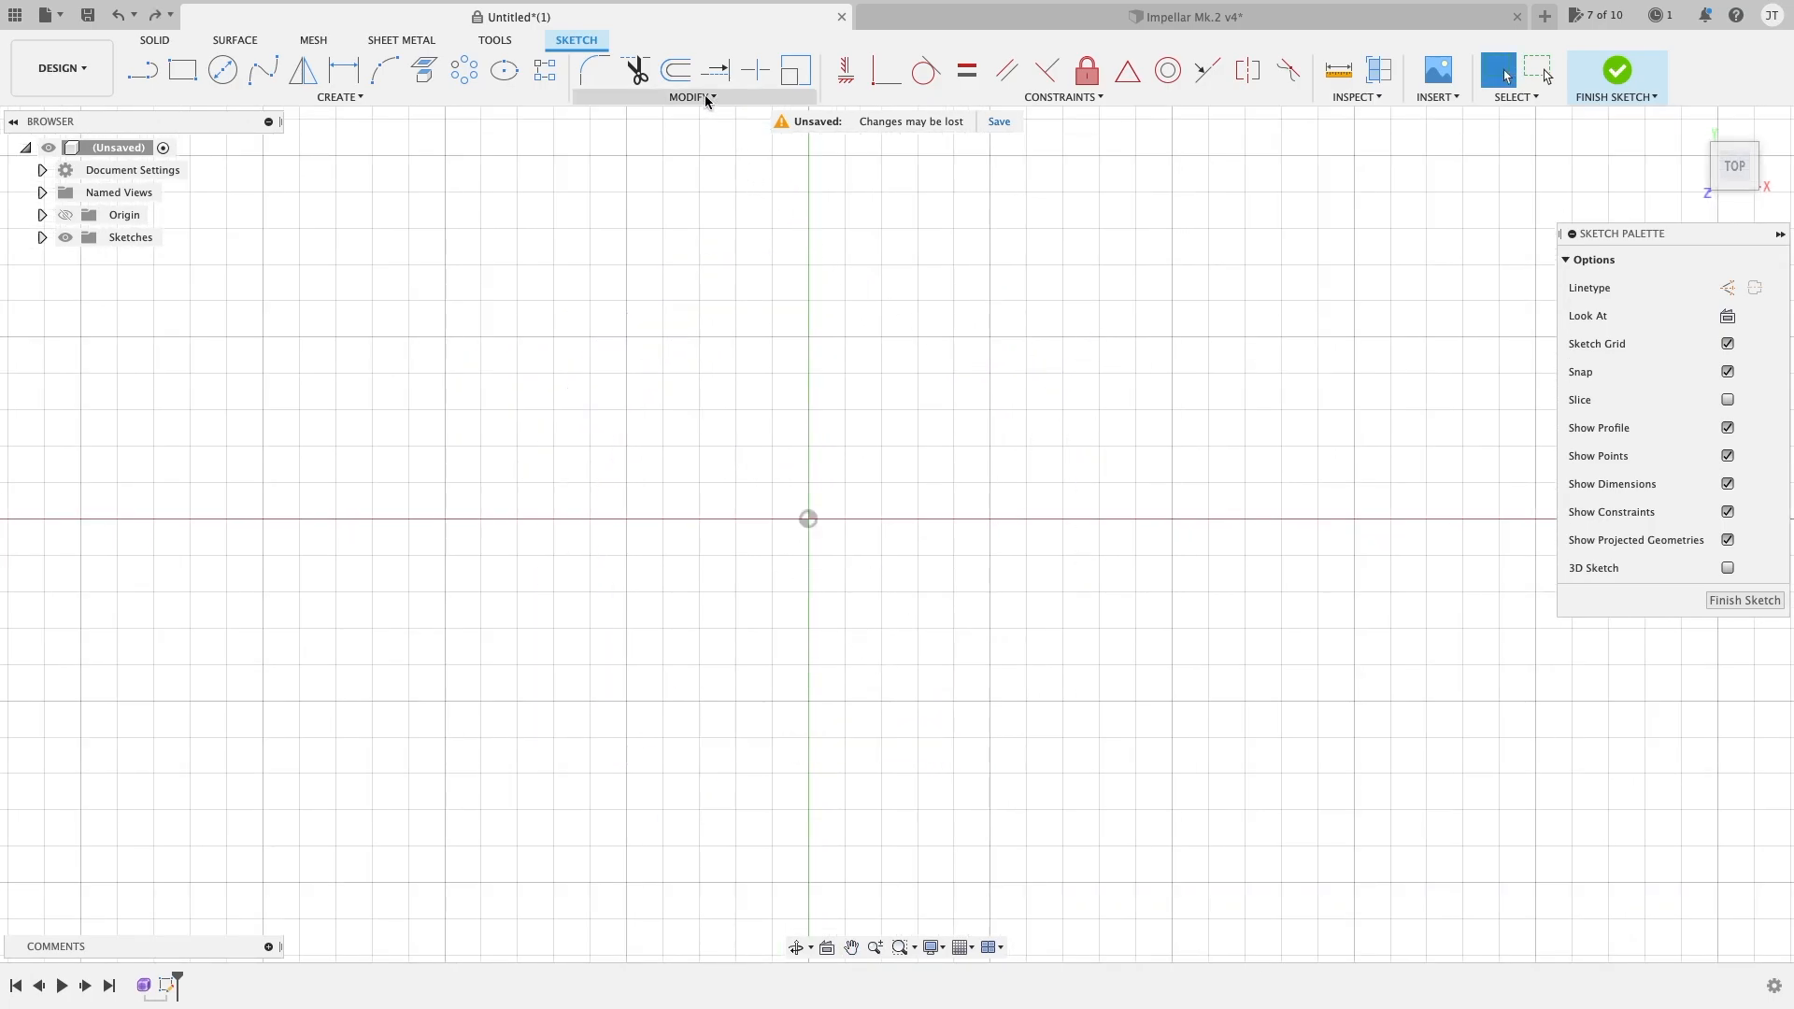
click(699, 94)
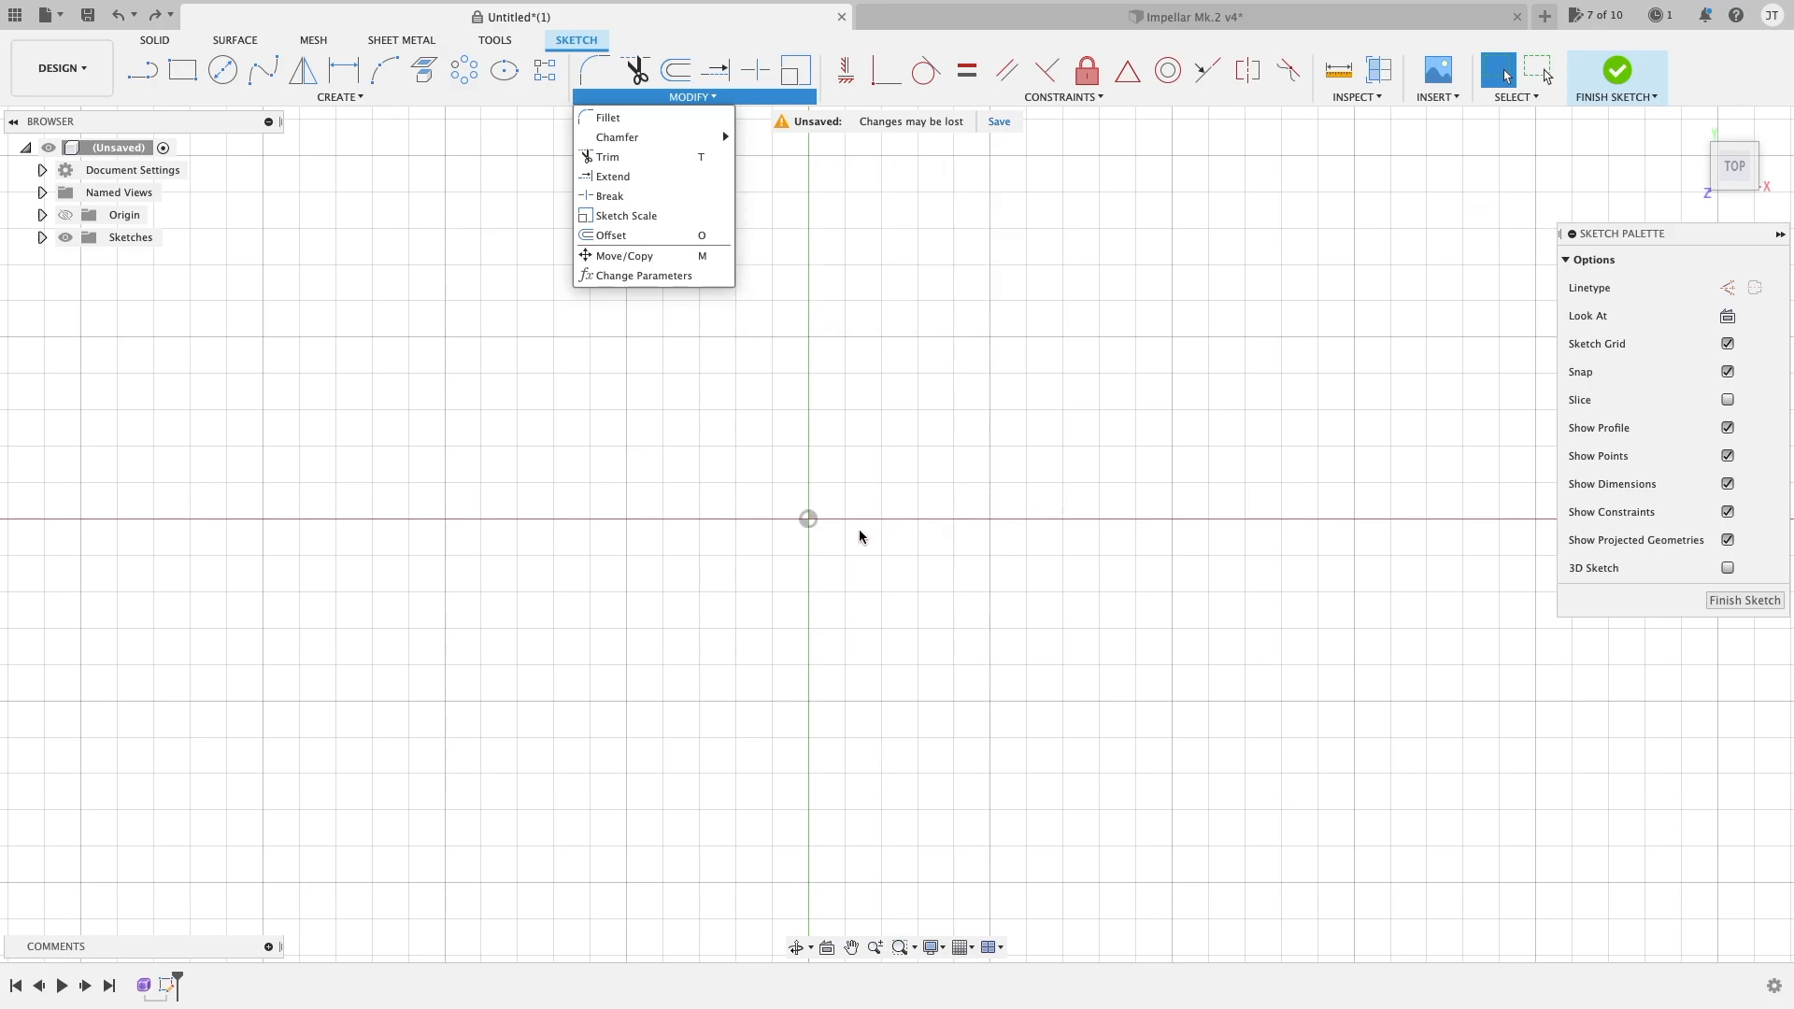
Step: Sketch a two-point rectangle about 150 by 80 mm with its lower-left corner at the origin
key(r)
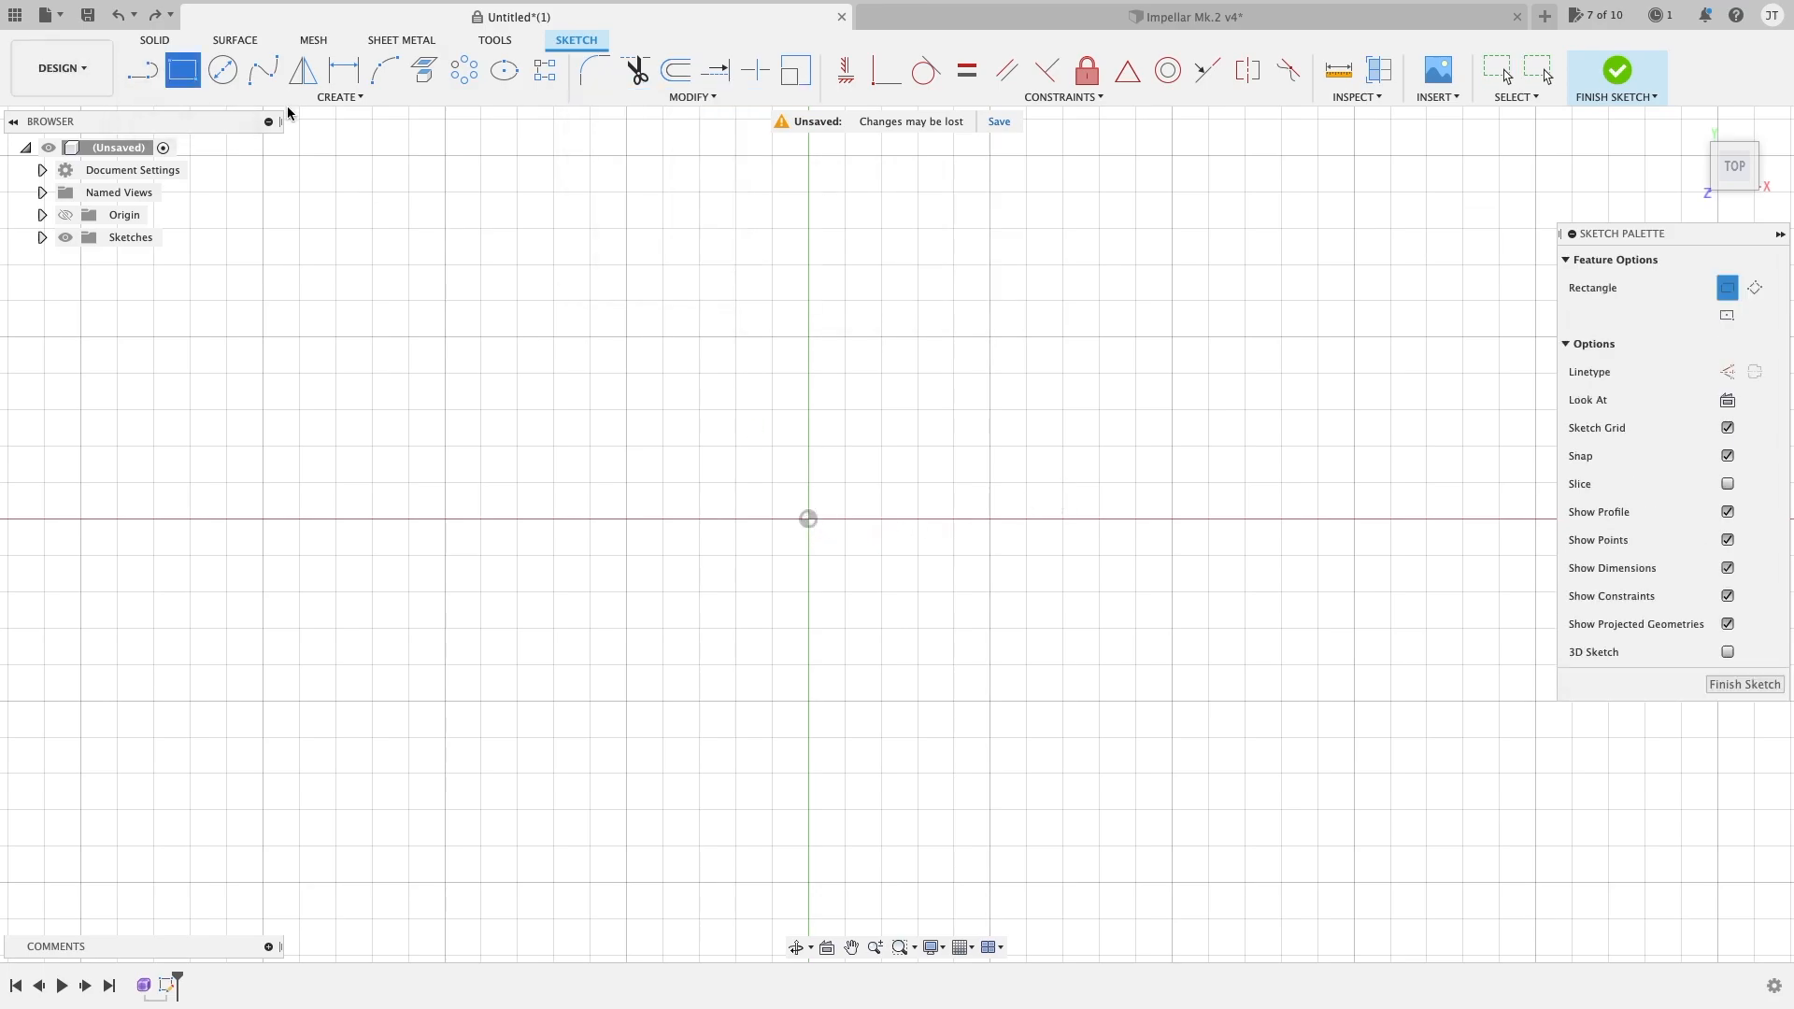
click(808, 519)
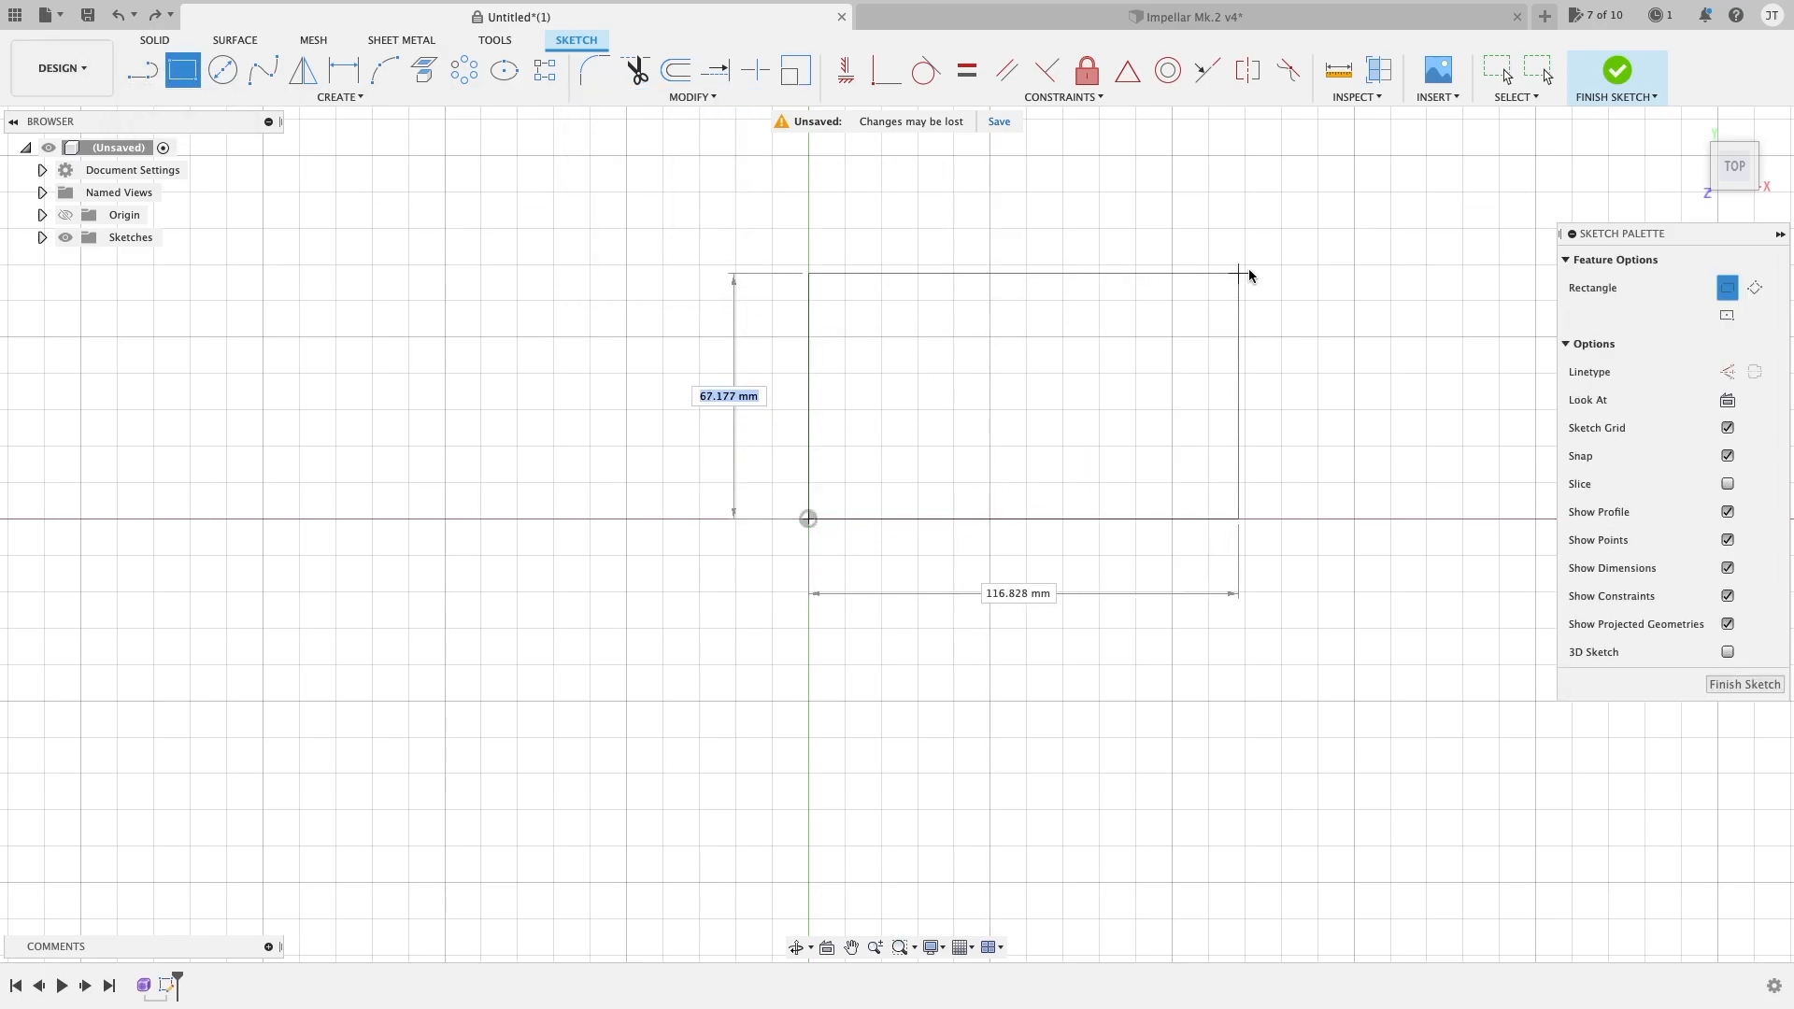
click(1354, 228)
key(Escape)
Step: Sketch a short vertical line crossing the rectangle's upper edge about 100 mm from its left end
middle_drag(1278, 297, 1078, 383)
scroll(1074, 327, up, 3)
key(l)
click(942, 261)
click(942, 368)
key(Escape)
Step: Trim the rectangle's upper edge to the right of the short vertical line and delete that vertical line
scroll(1016, 355, up, 2)
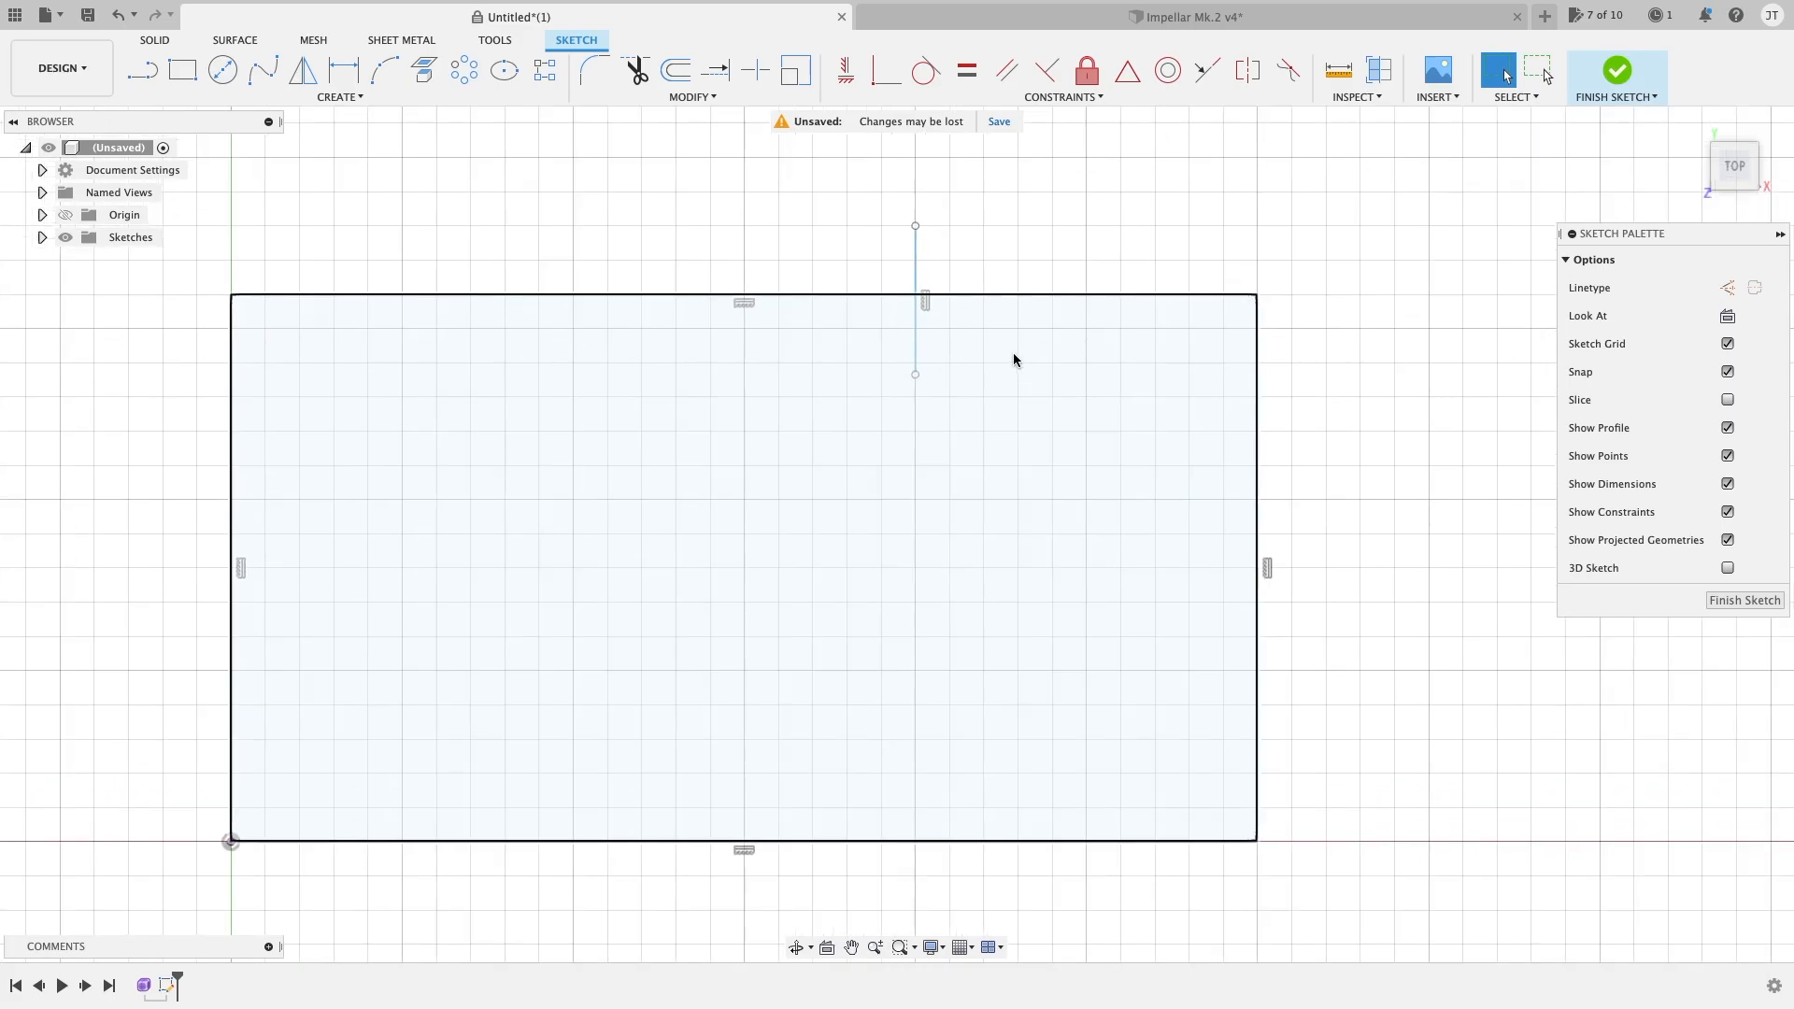
key(t)
click(1016, 295)
key(Escape)
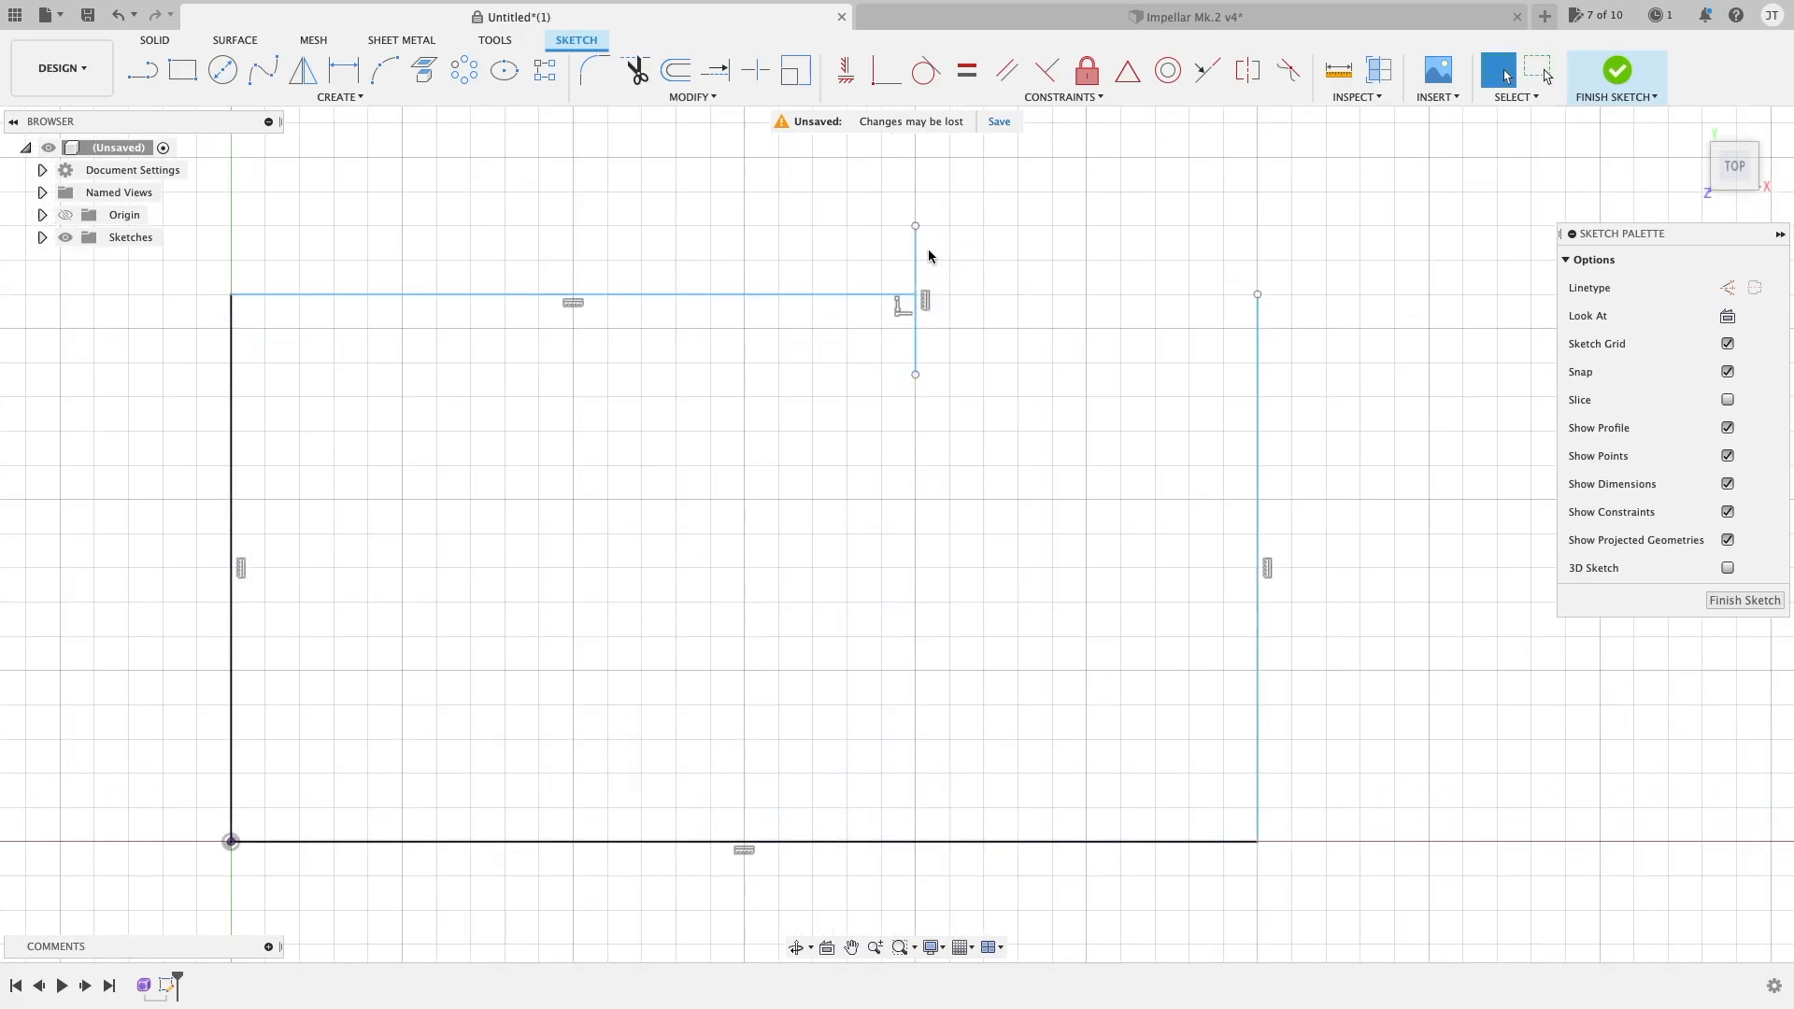
click(916, 259)
key(Delete)
mouse_move(918, 296)
mouse_down()
mouse_move(1257, 294)
mouse_move(914, 295)
mouse_up()
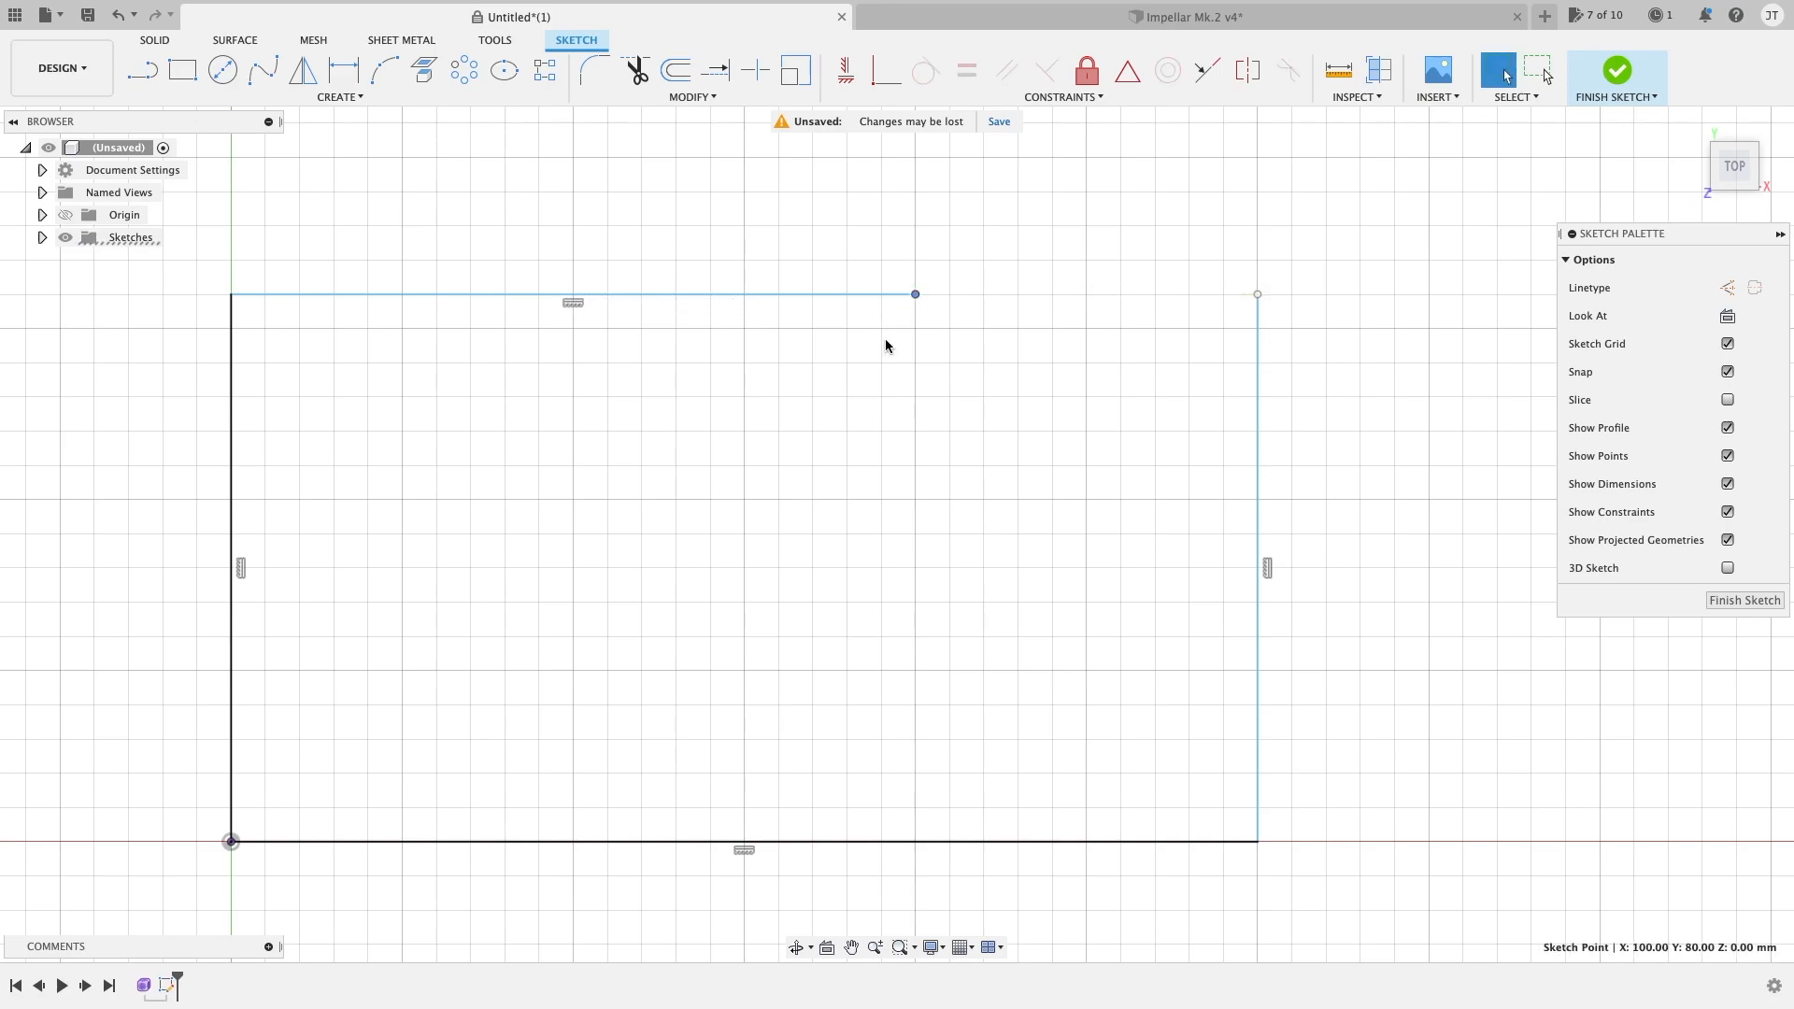
click(725, 96)
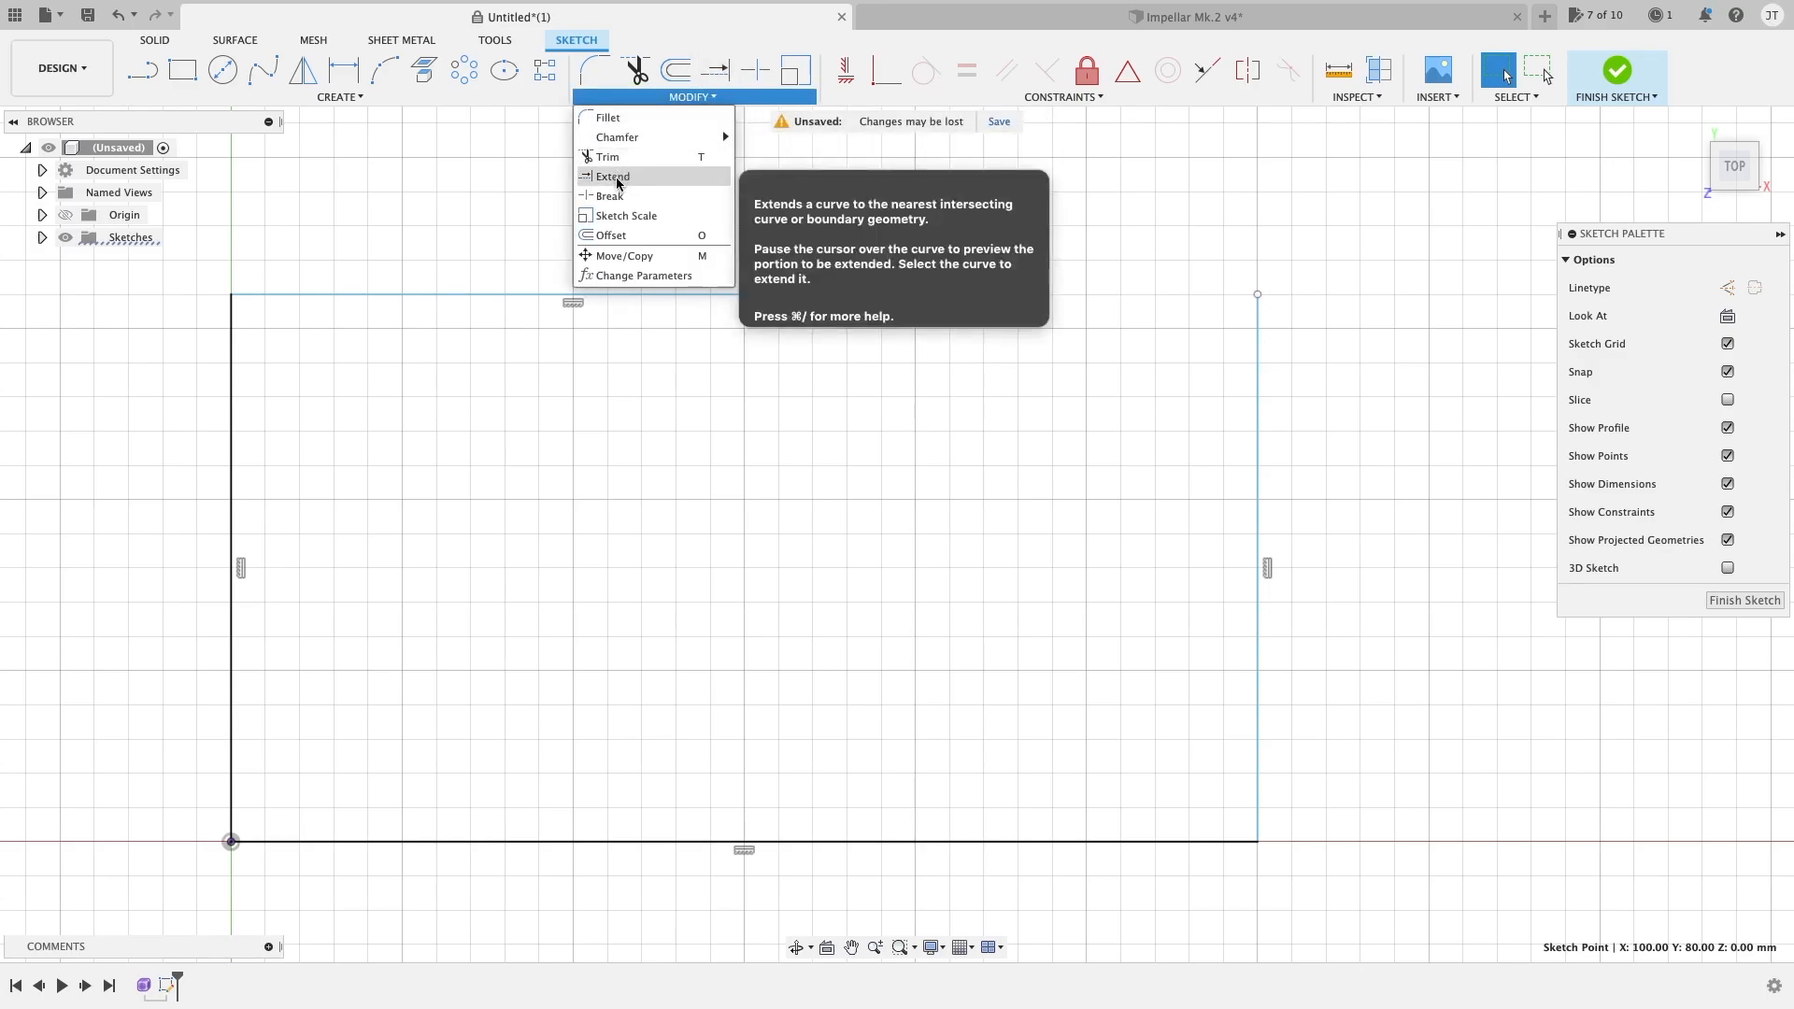
click(652, 176)
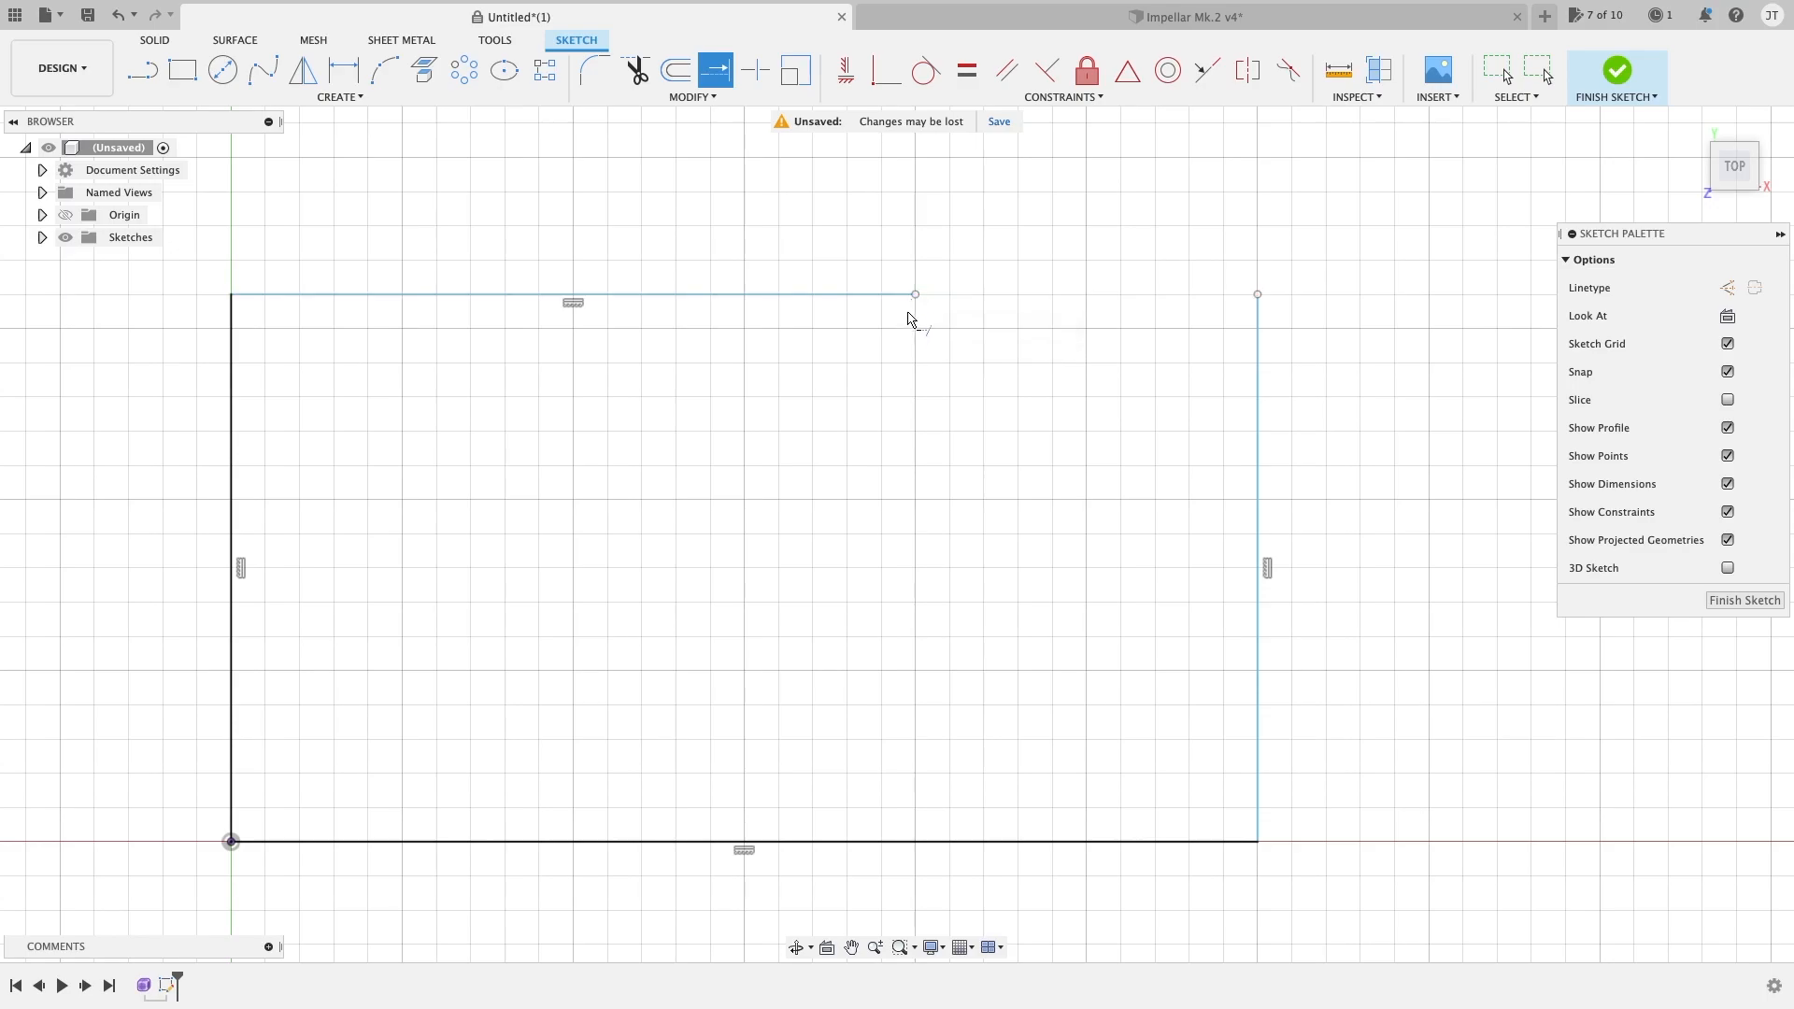
scroll(1214, 290, left, 5)
key(Escape)
Step: Sketch a short vertical line about 12 mm long, about 5 mm outside the rectangle's upper-left corner
key(l)
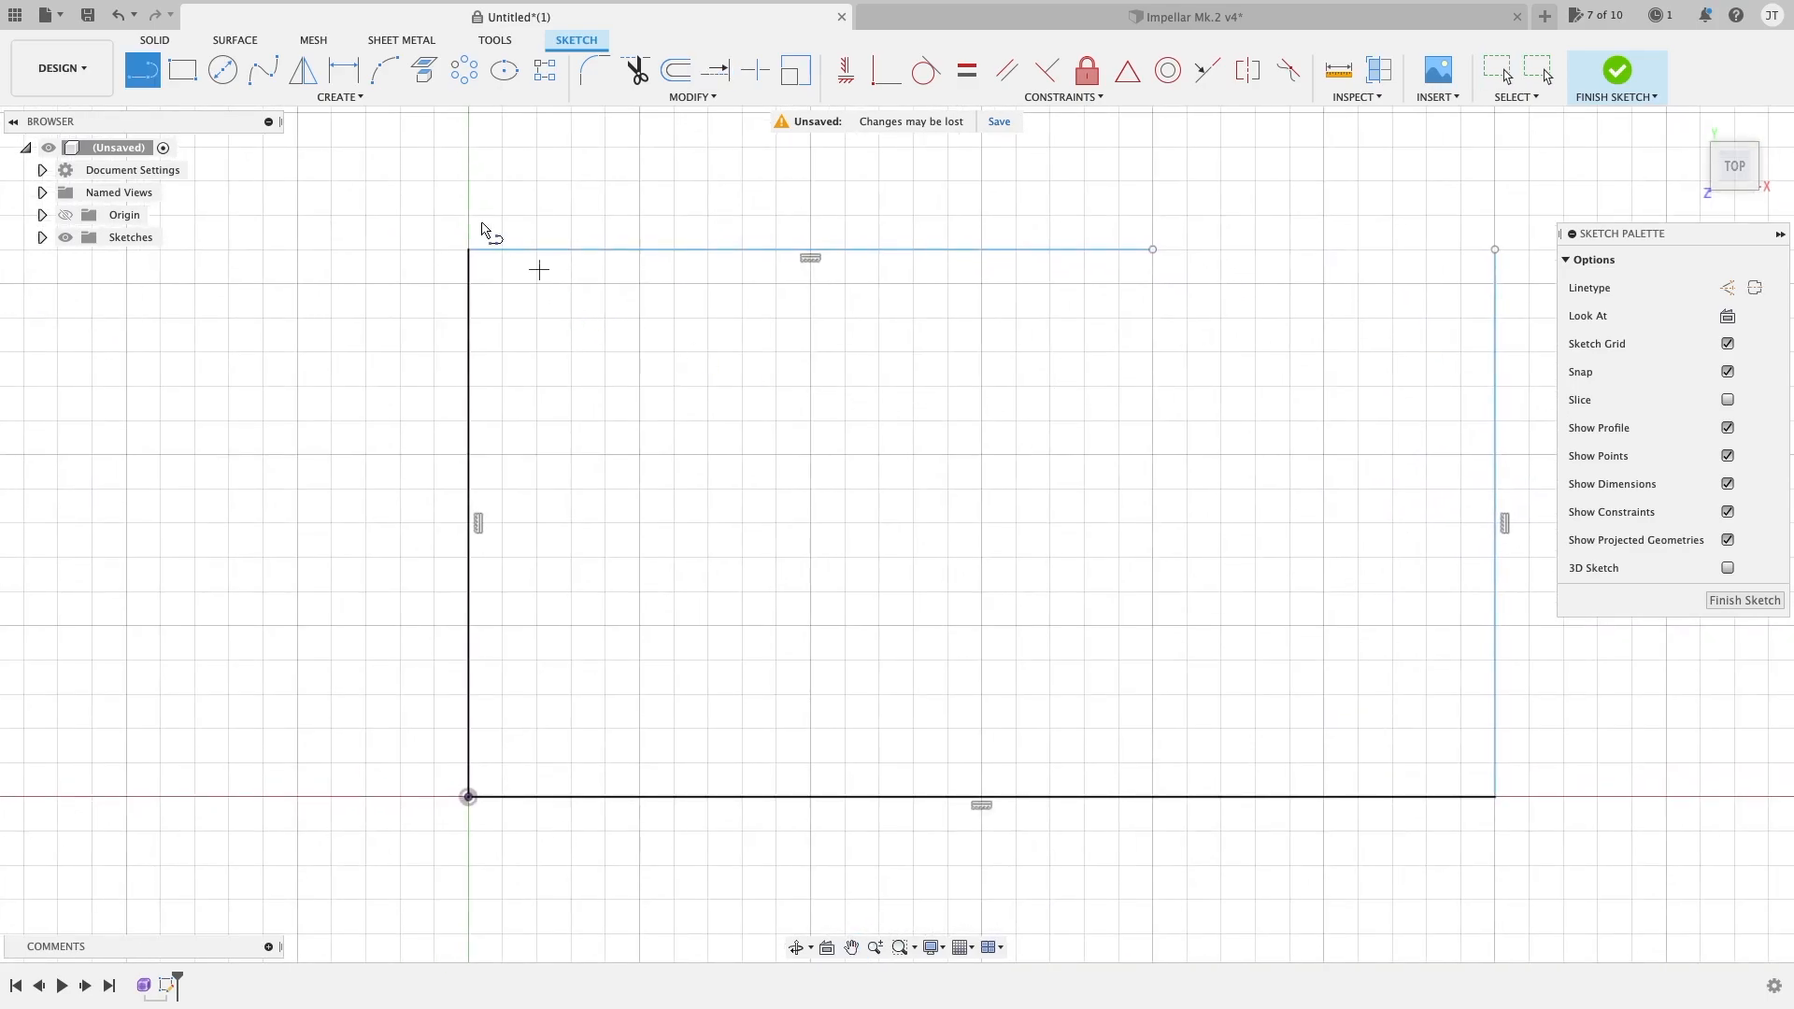
click(434, 216)
click(434, 298)
key(Escape)
middle_drag(822, 276, 809, 340)
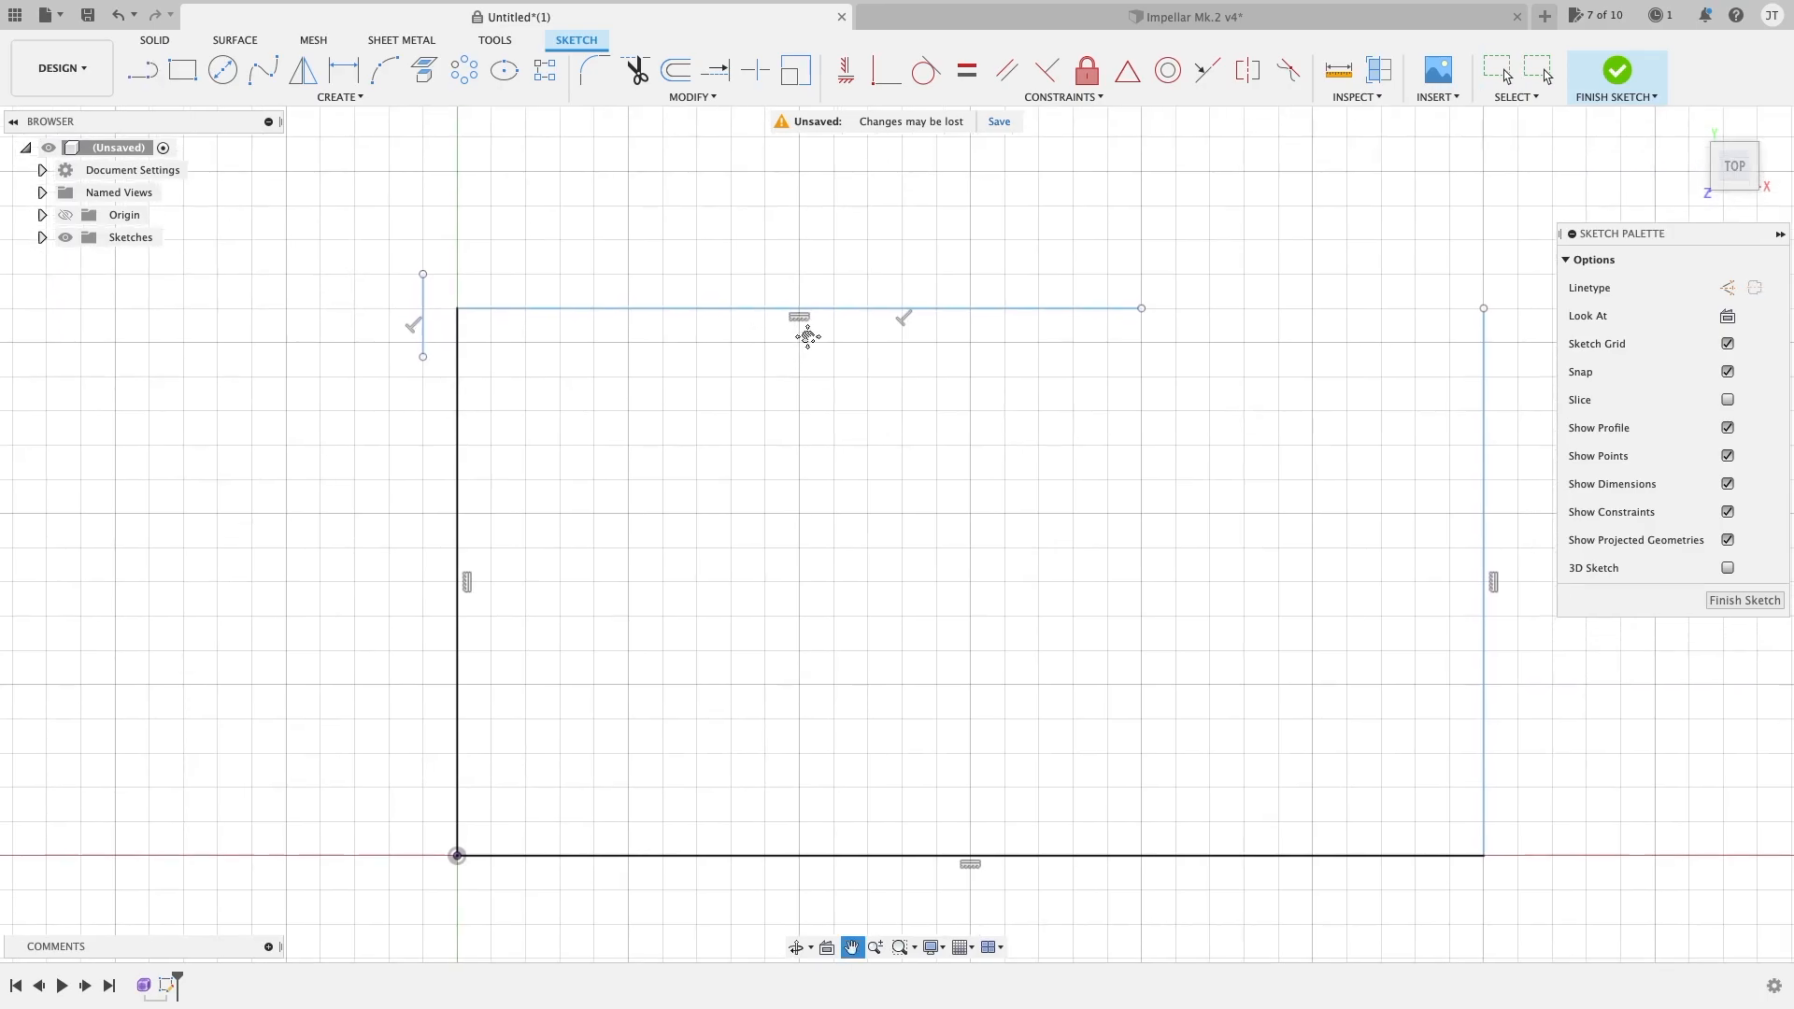
Step: Extend the rectangle's upper edge to its right side, and try extending it at the left end towards the short outside line
click(724, 79)
middle_drag(1033, 236, 873, 261)
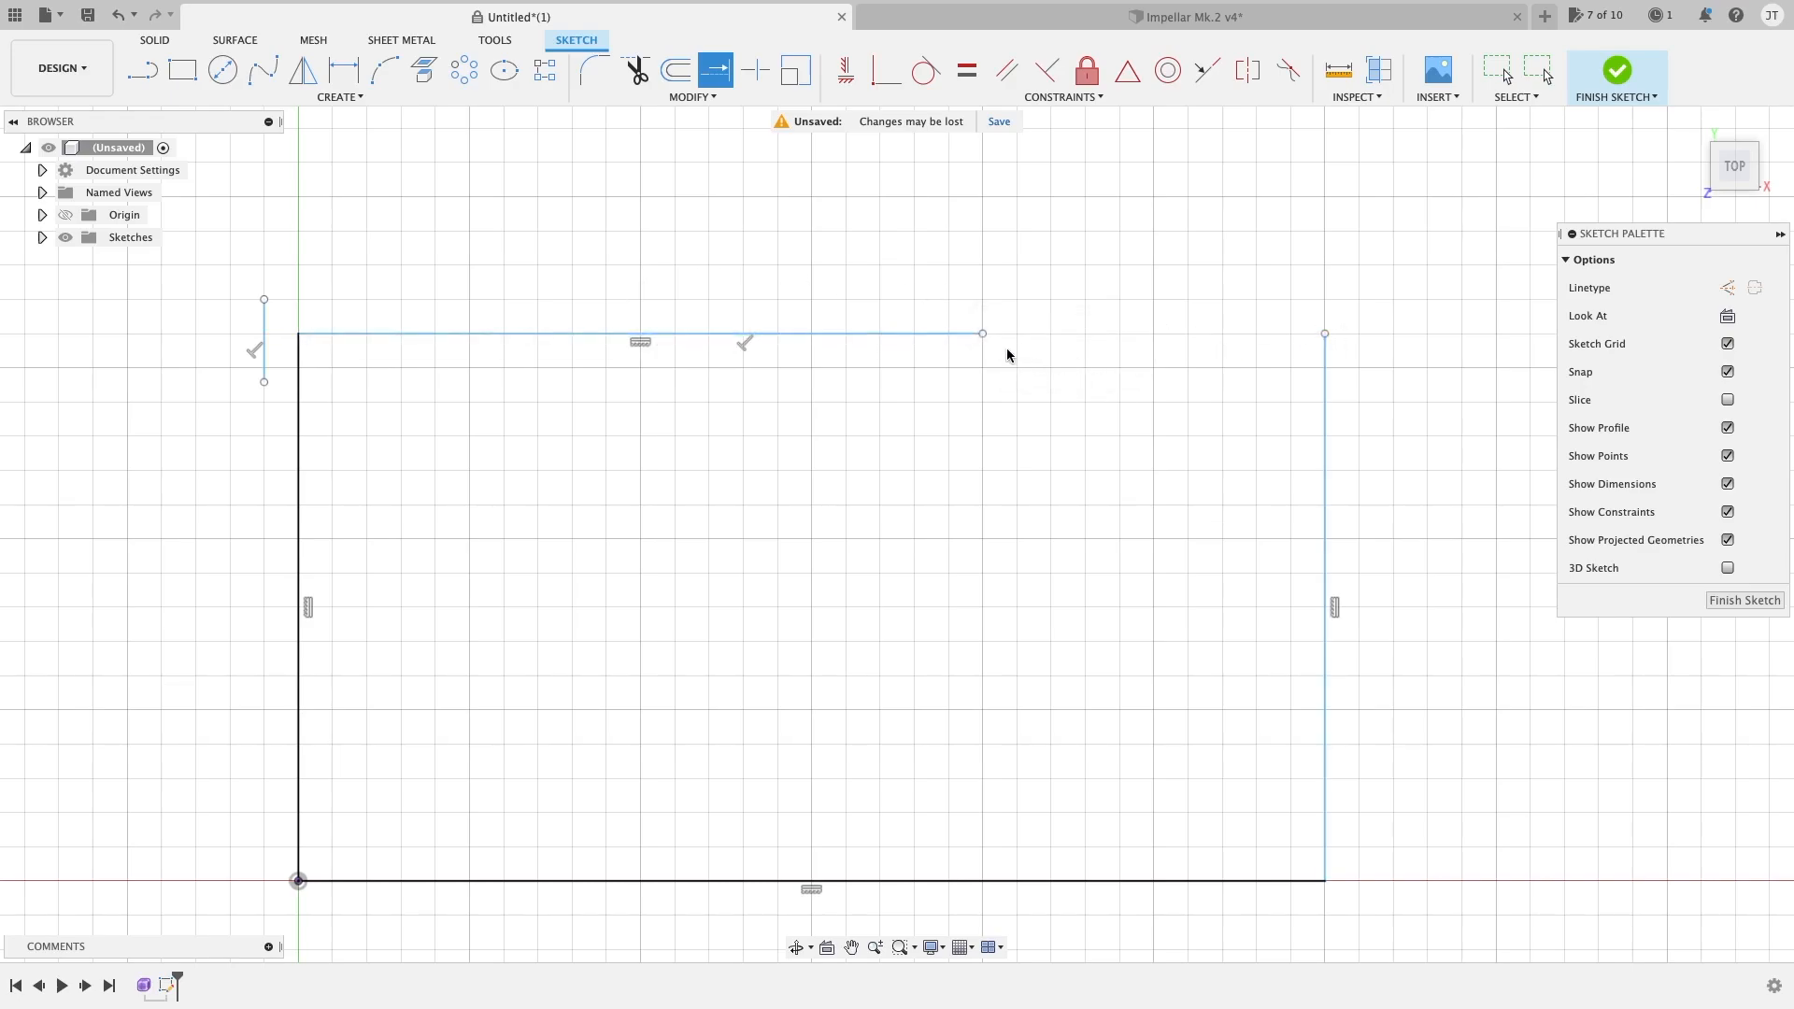
click(964, 340)
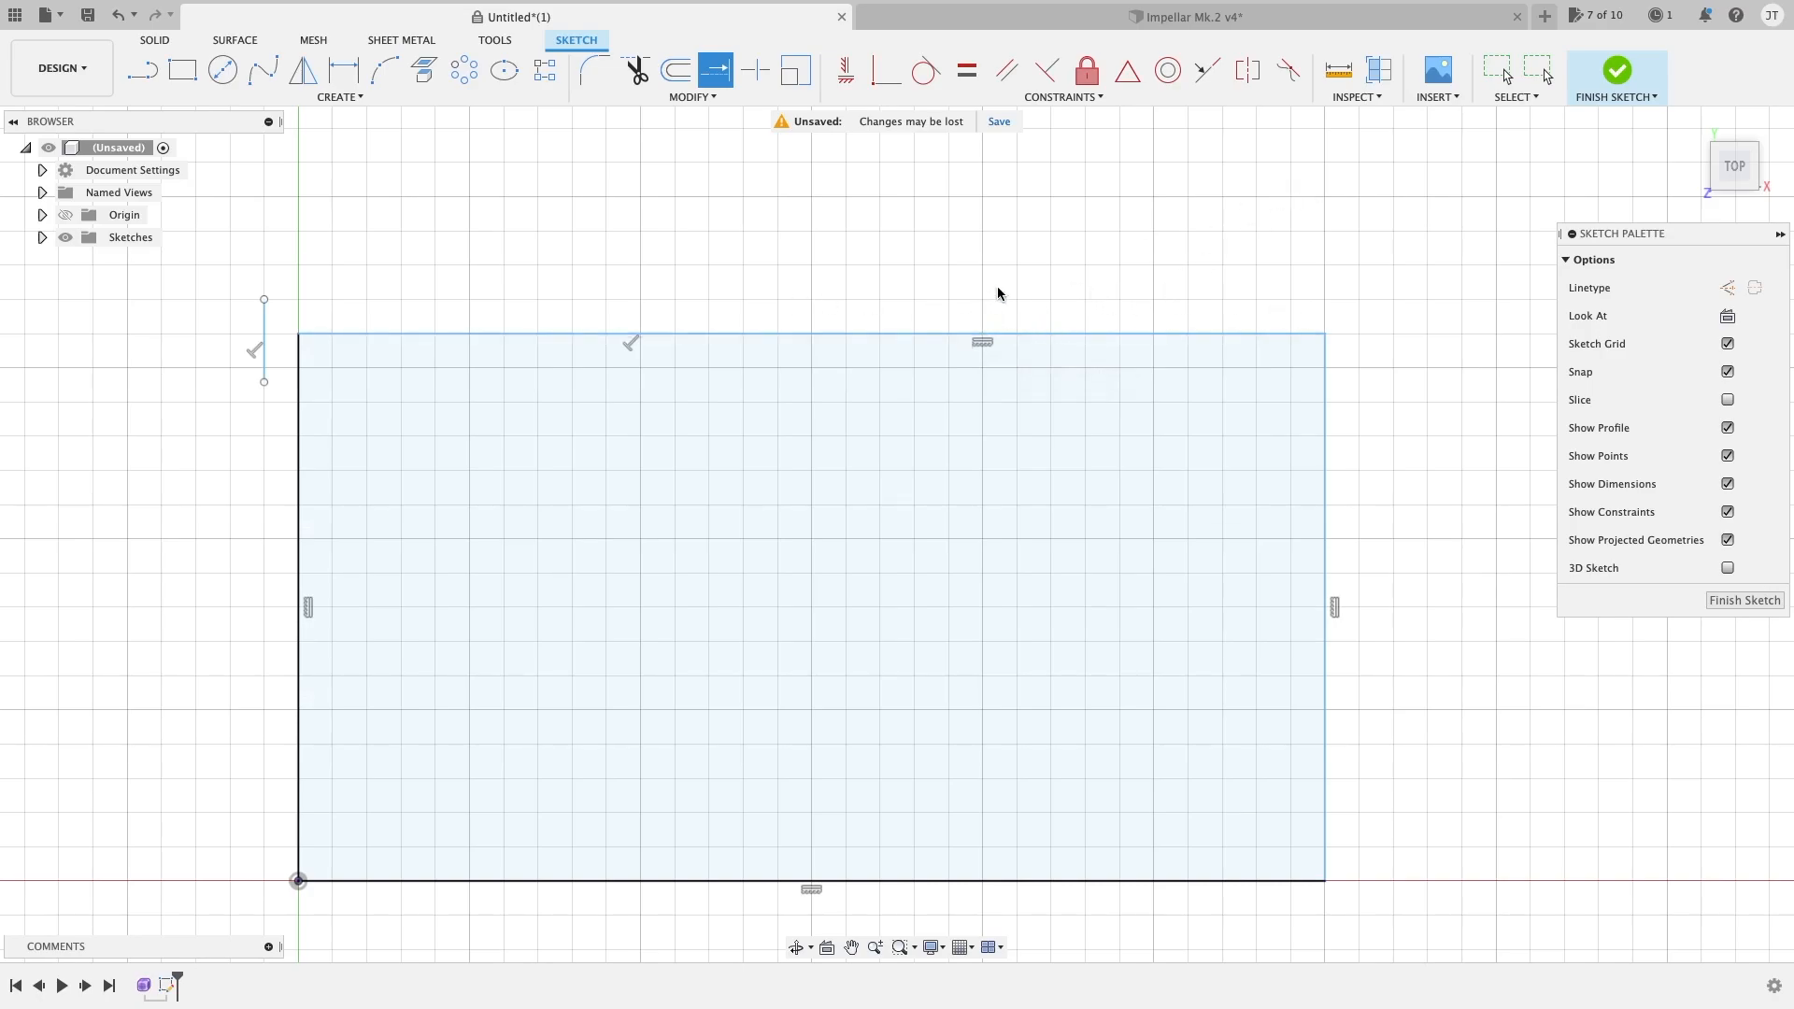
click(316, 341)
key(Escape)
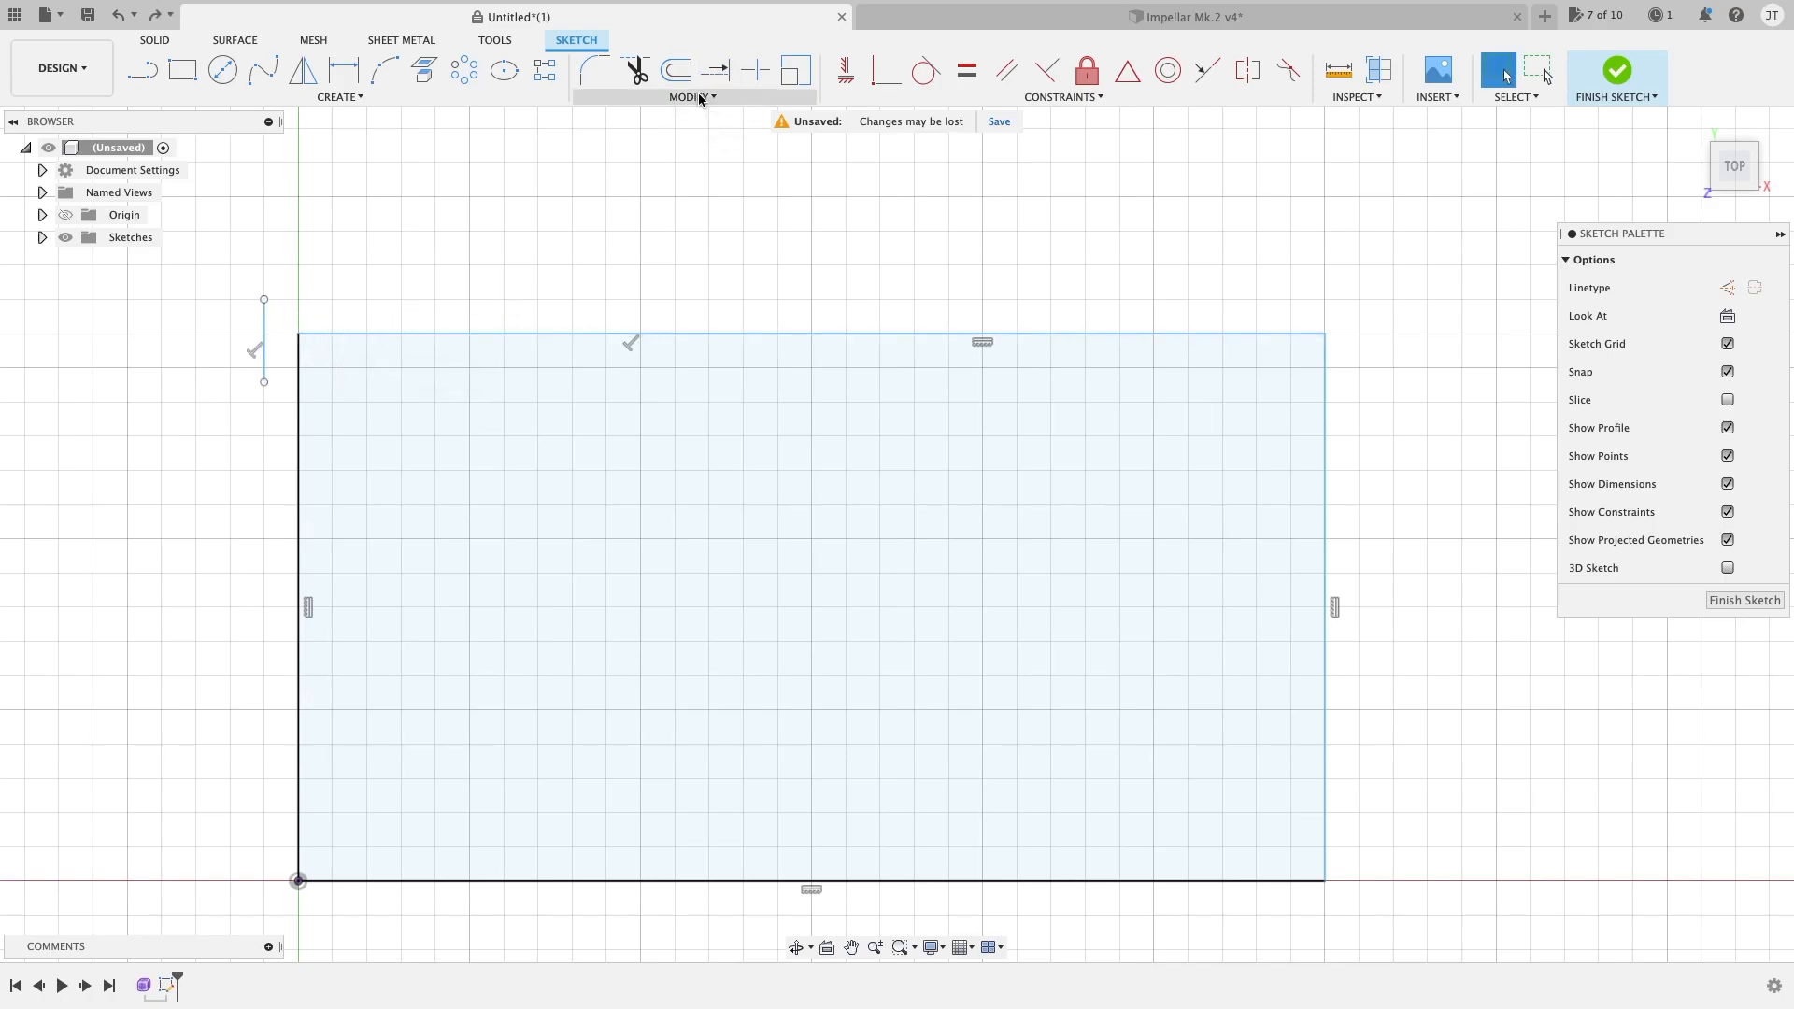
Step: Sketch a vertical line about 20 mm long crossing the middle of the rectangle's upper edge
click(701, 97)
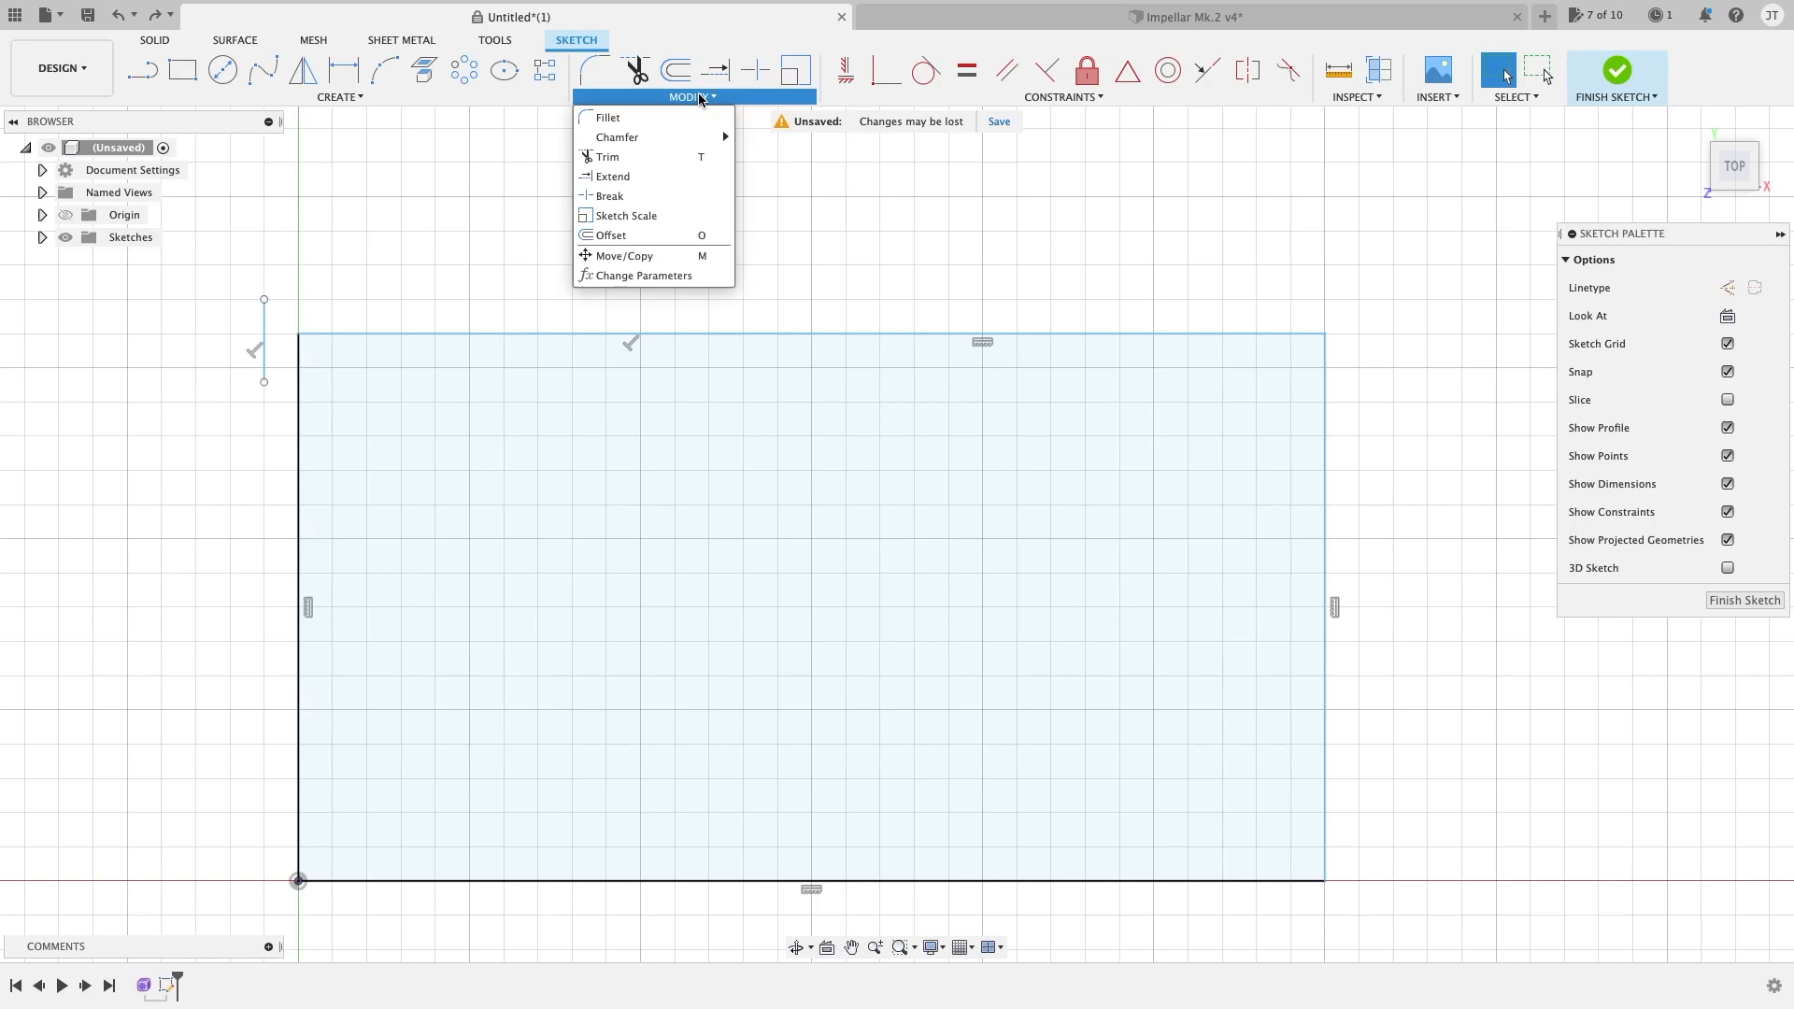
key(l)
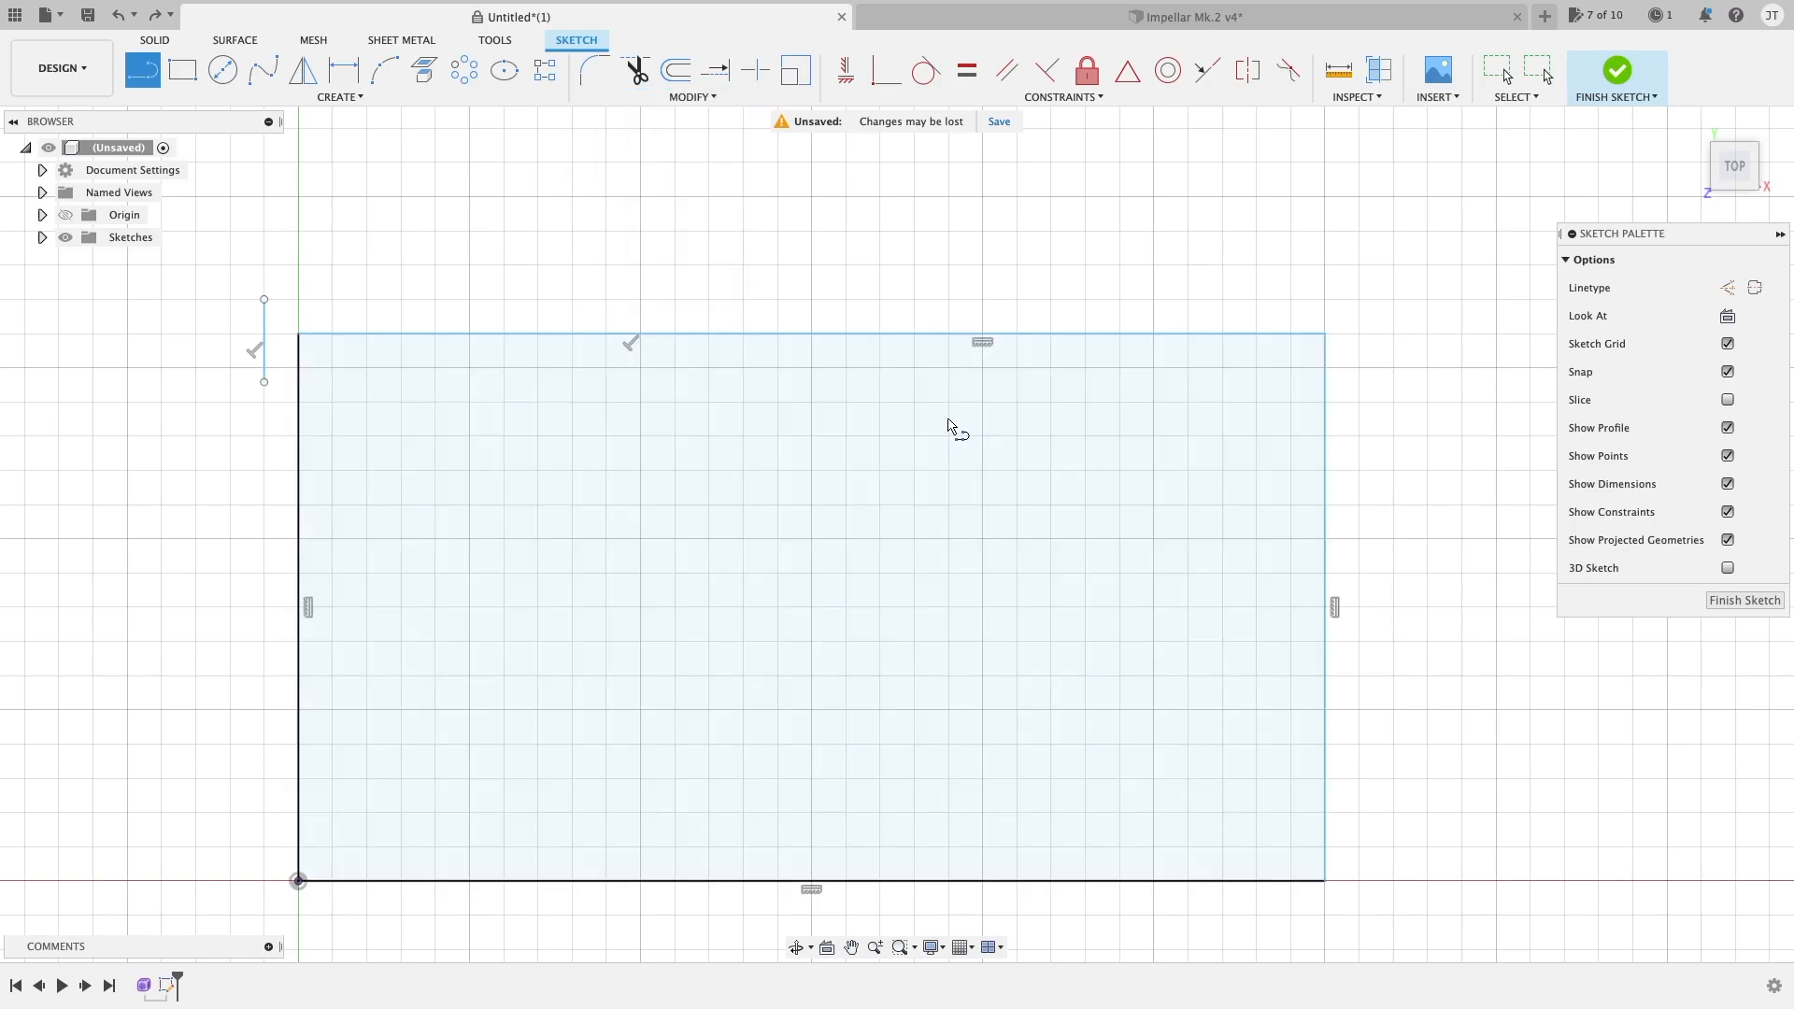
click(813, 268)
click(811, 402)
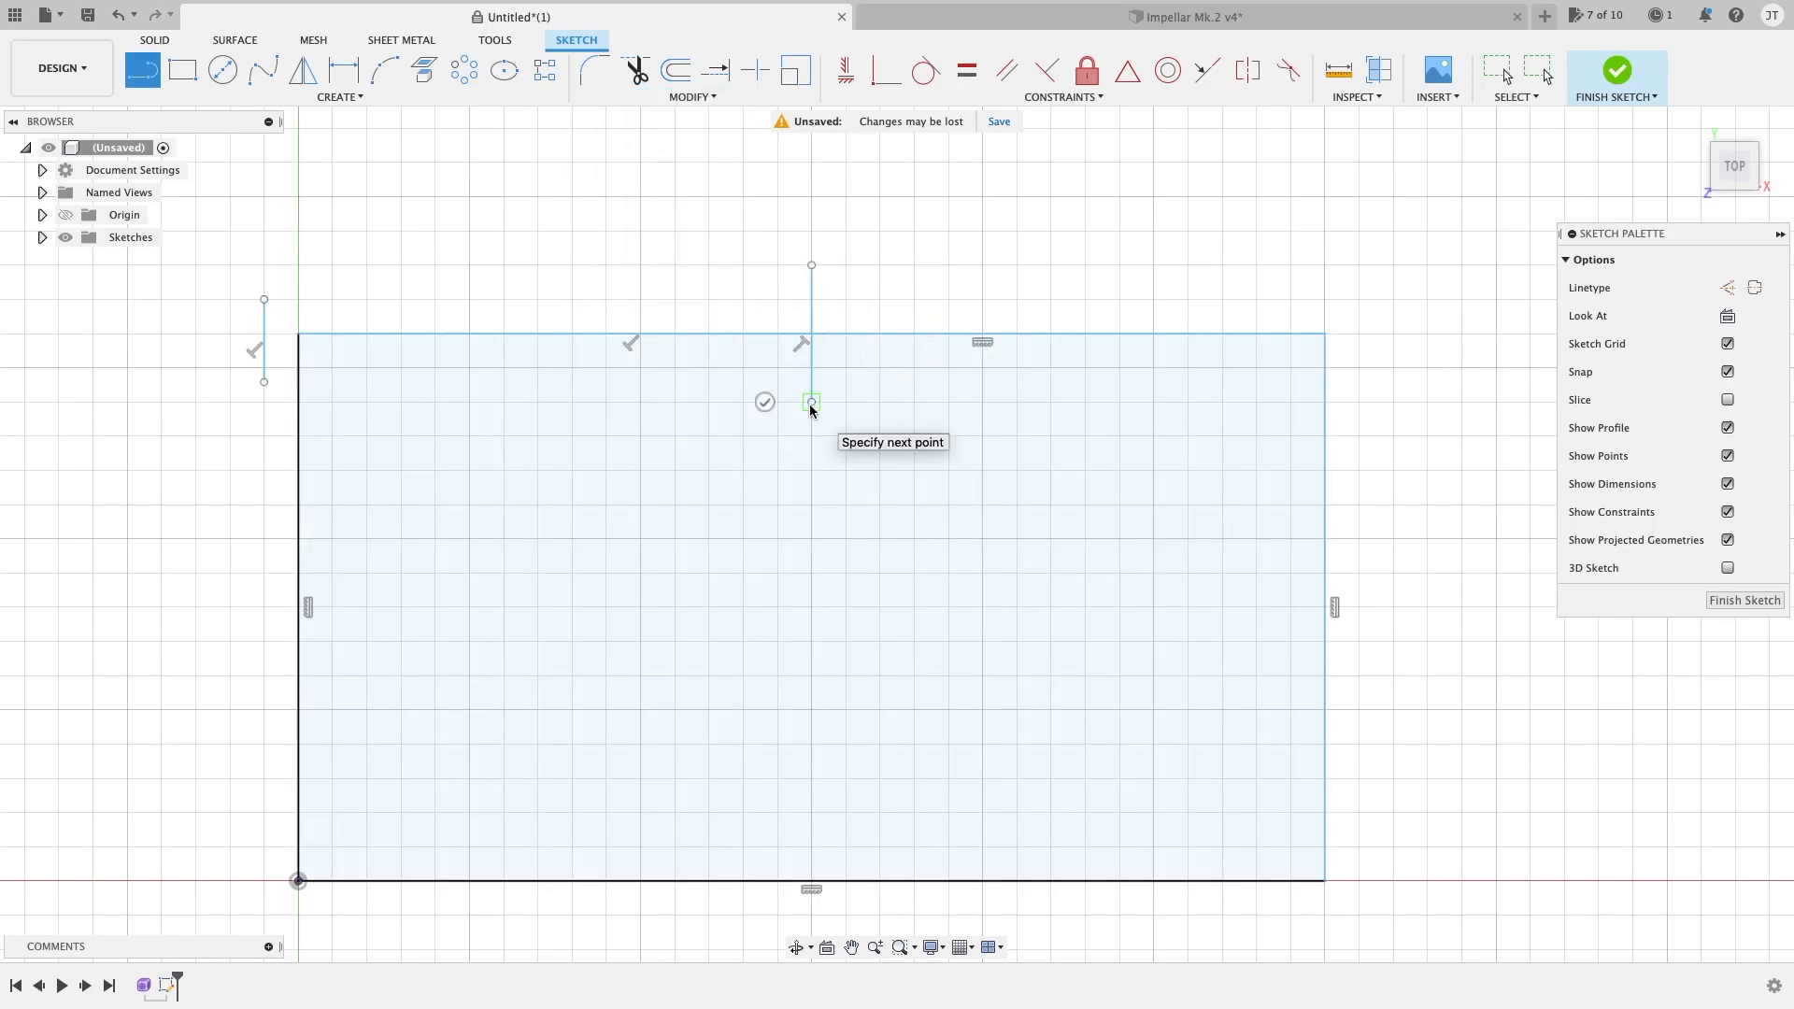
key(Escape)
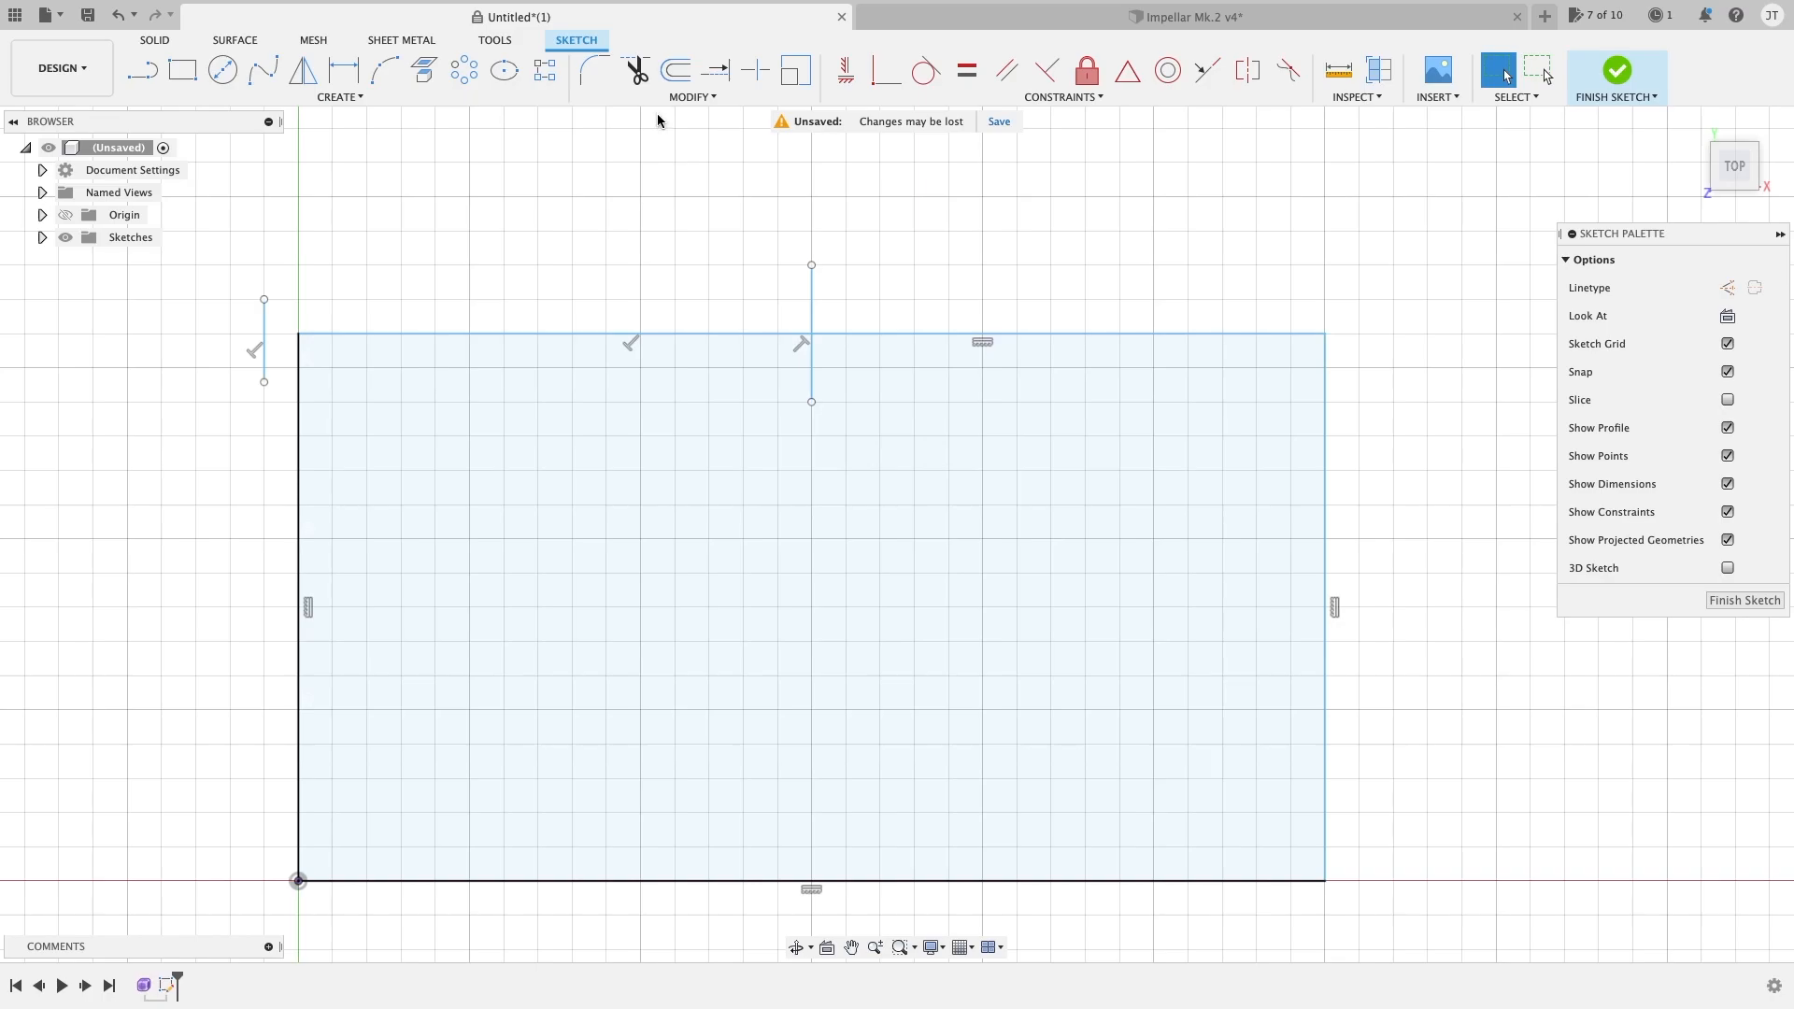
Step: Trim the upper edge to the right of the crossing vertical line, and undo that trim
click(945, 336)
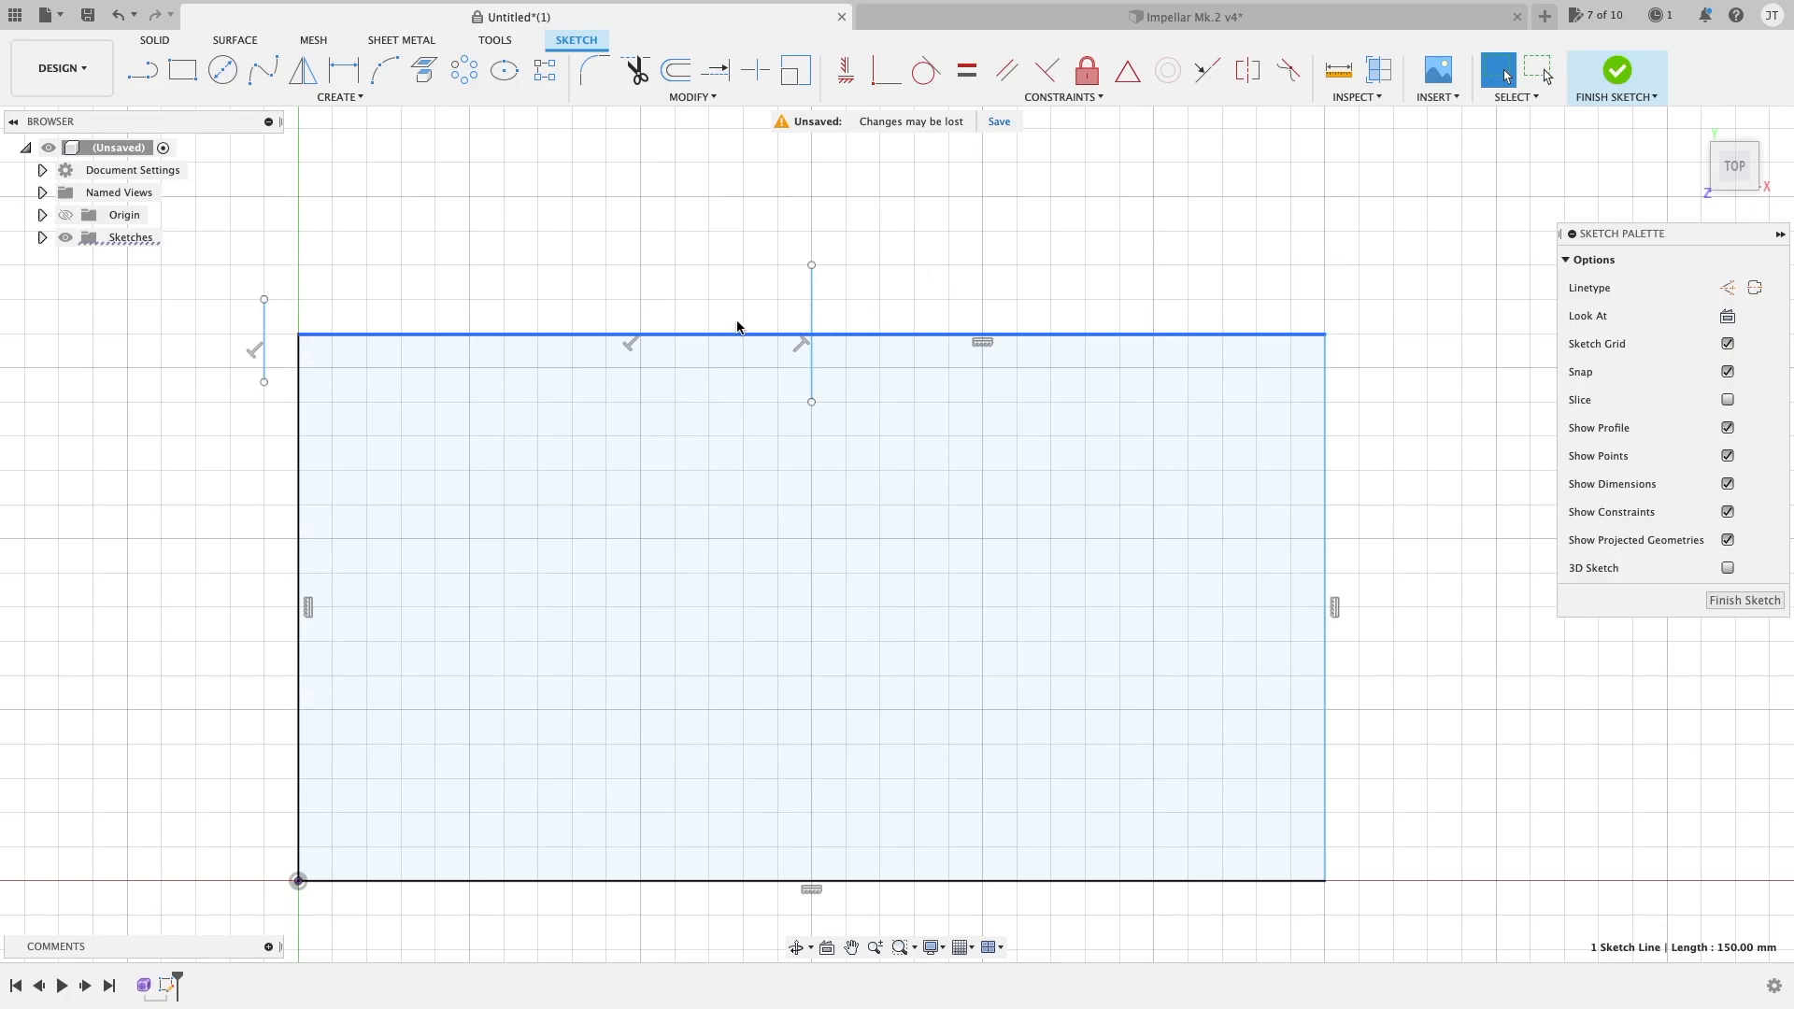
key(t)
click(939, 334)
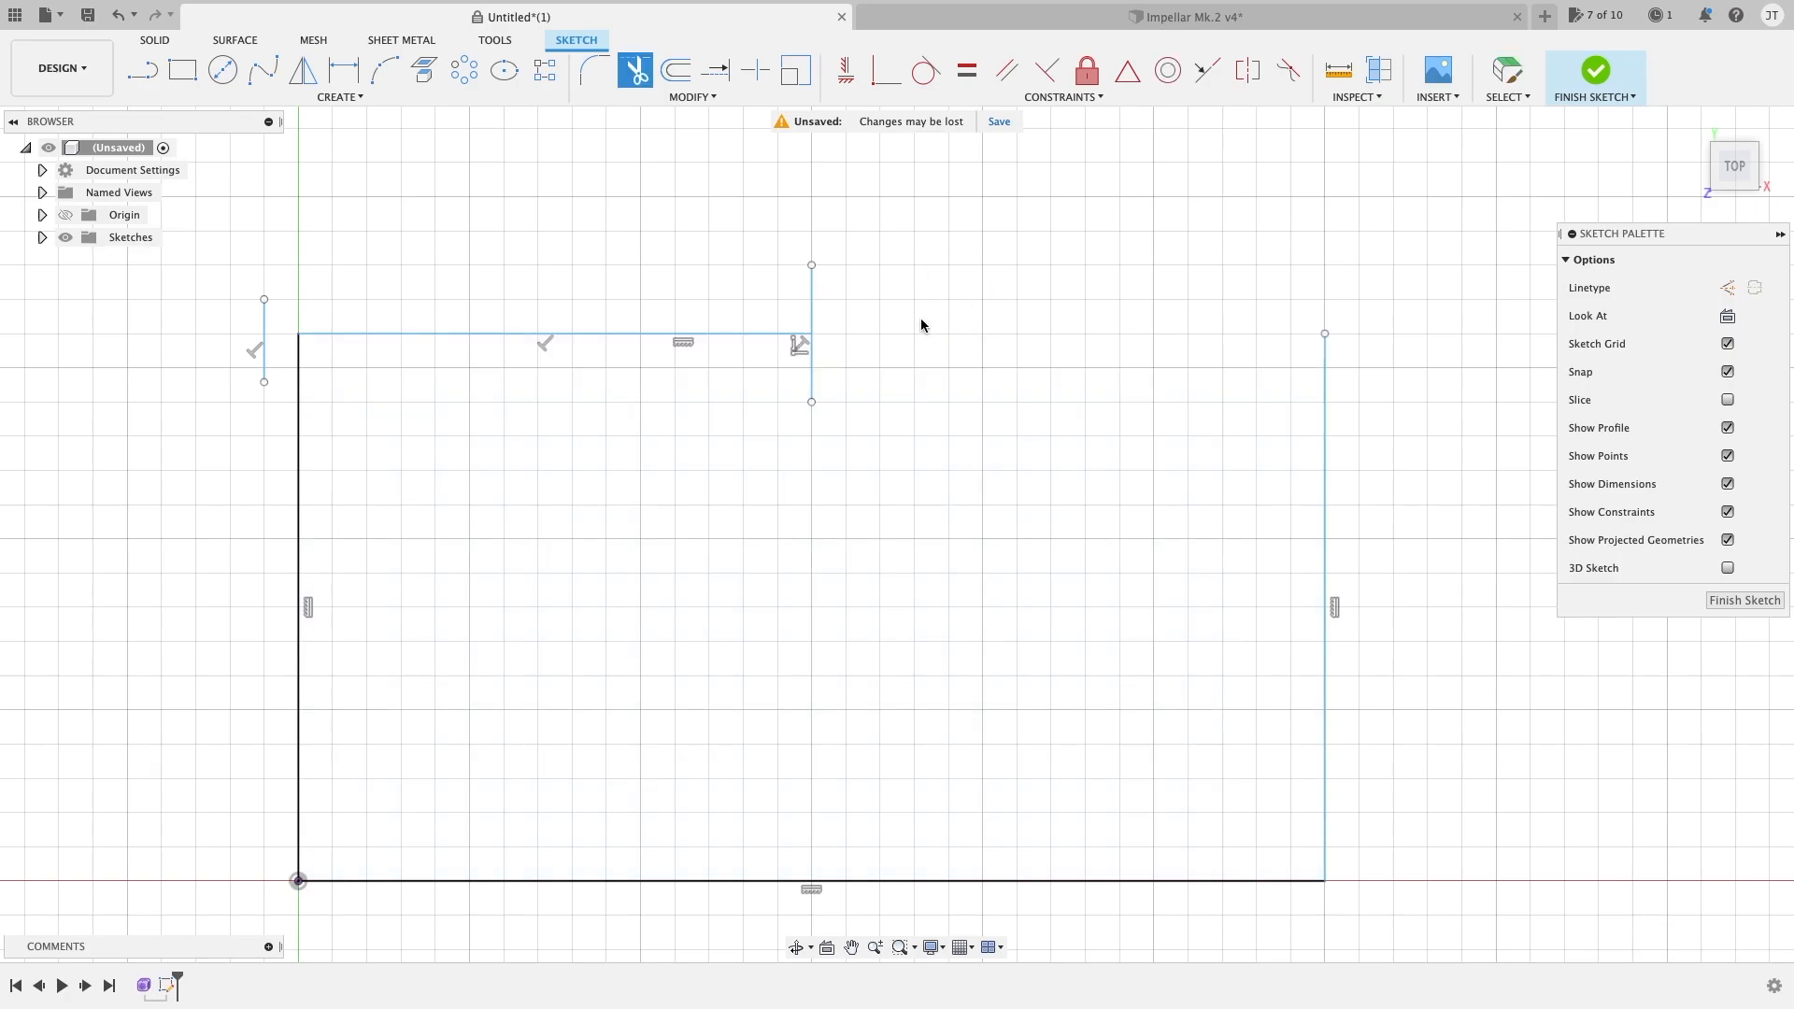
key(Escape)
key(super+z)
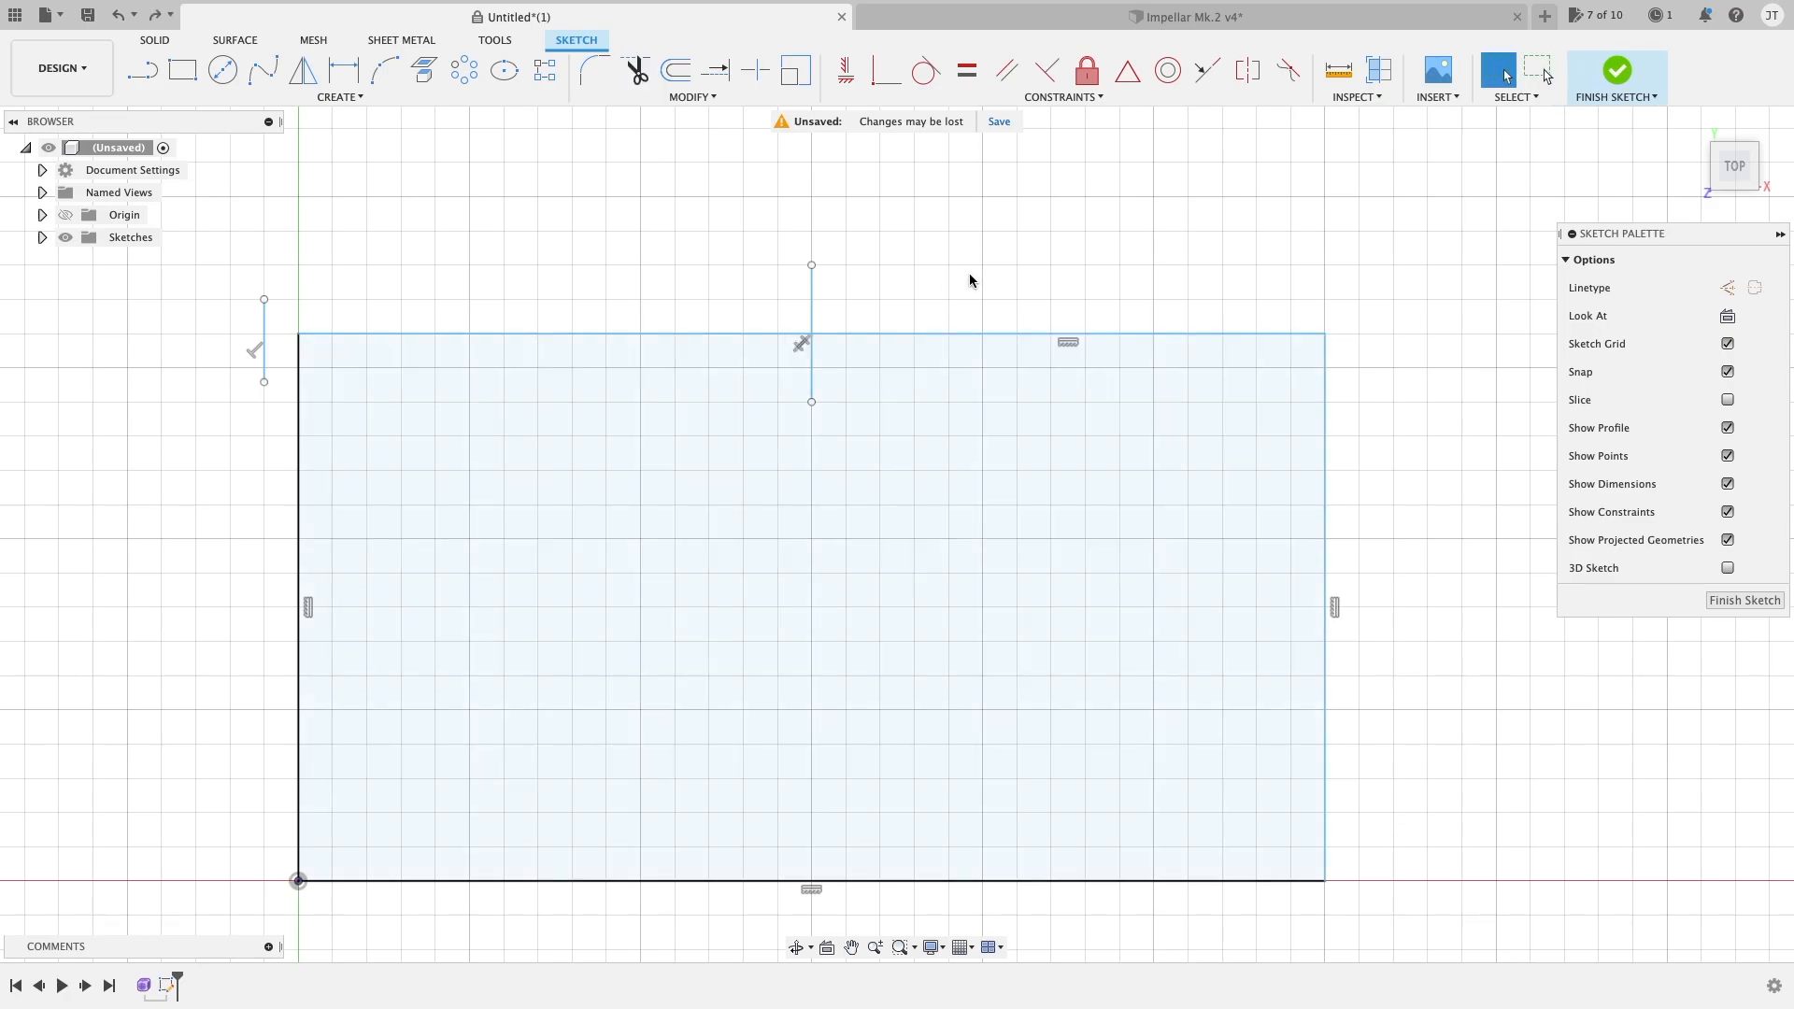
Step: Trim the upper edge's right half, redraw it as a separate line to the right corner, and undo both changes
key(t)
click(925, 334)
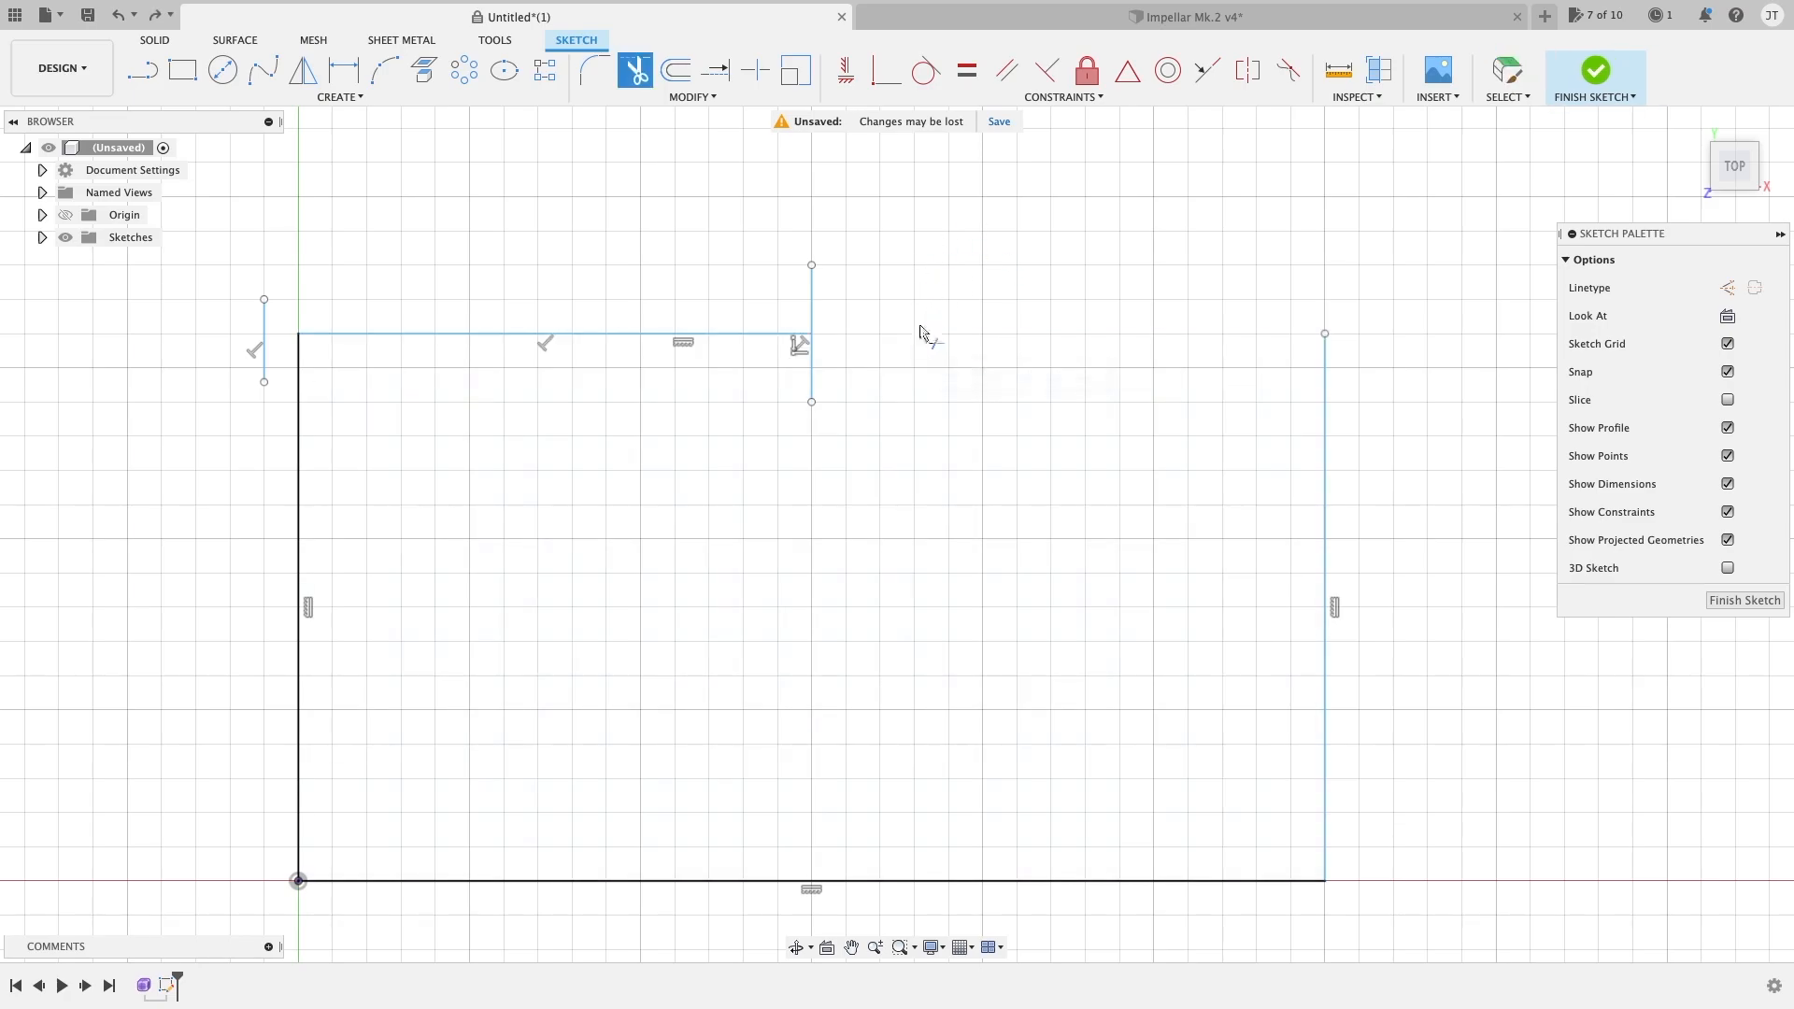
key(Escape)
key(l)
click(811, 334)
click(1324, 333)
key(Escape)
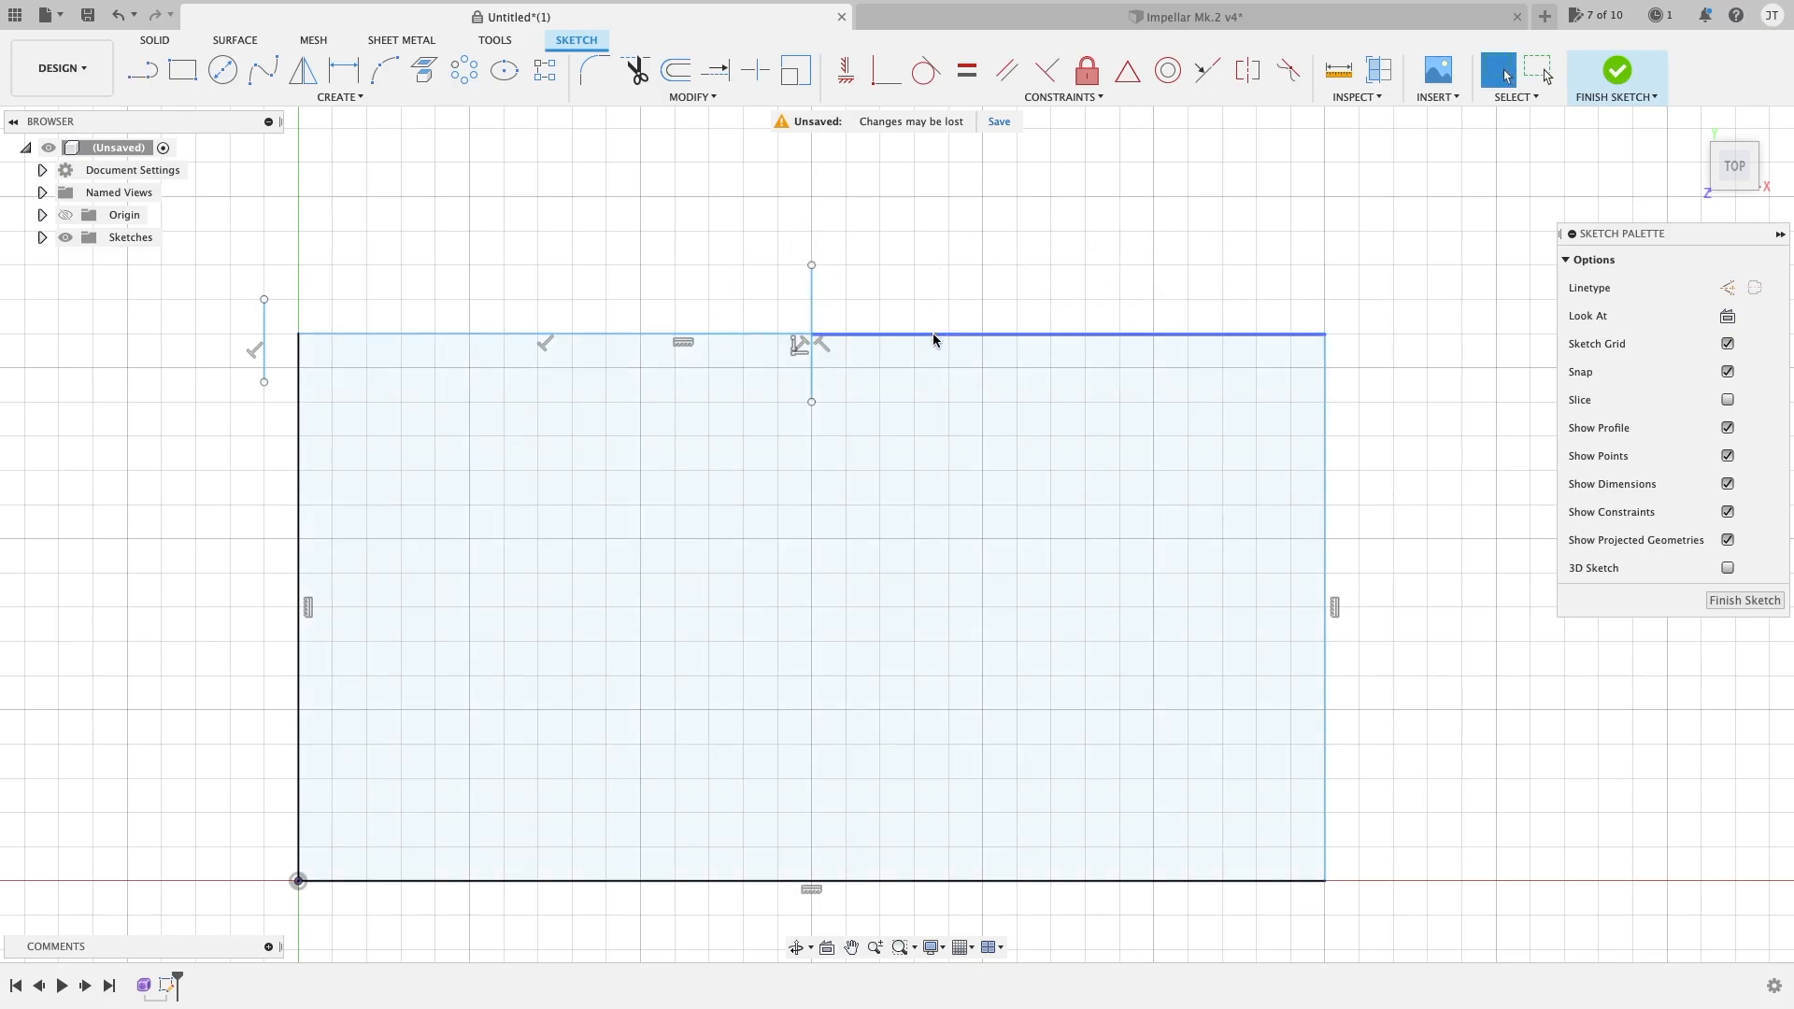
key(super+z)
key(super+y)
Step: Break the rectangle's upper edge where the vertical line crosses it, using the Break tool
click(691, 97)
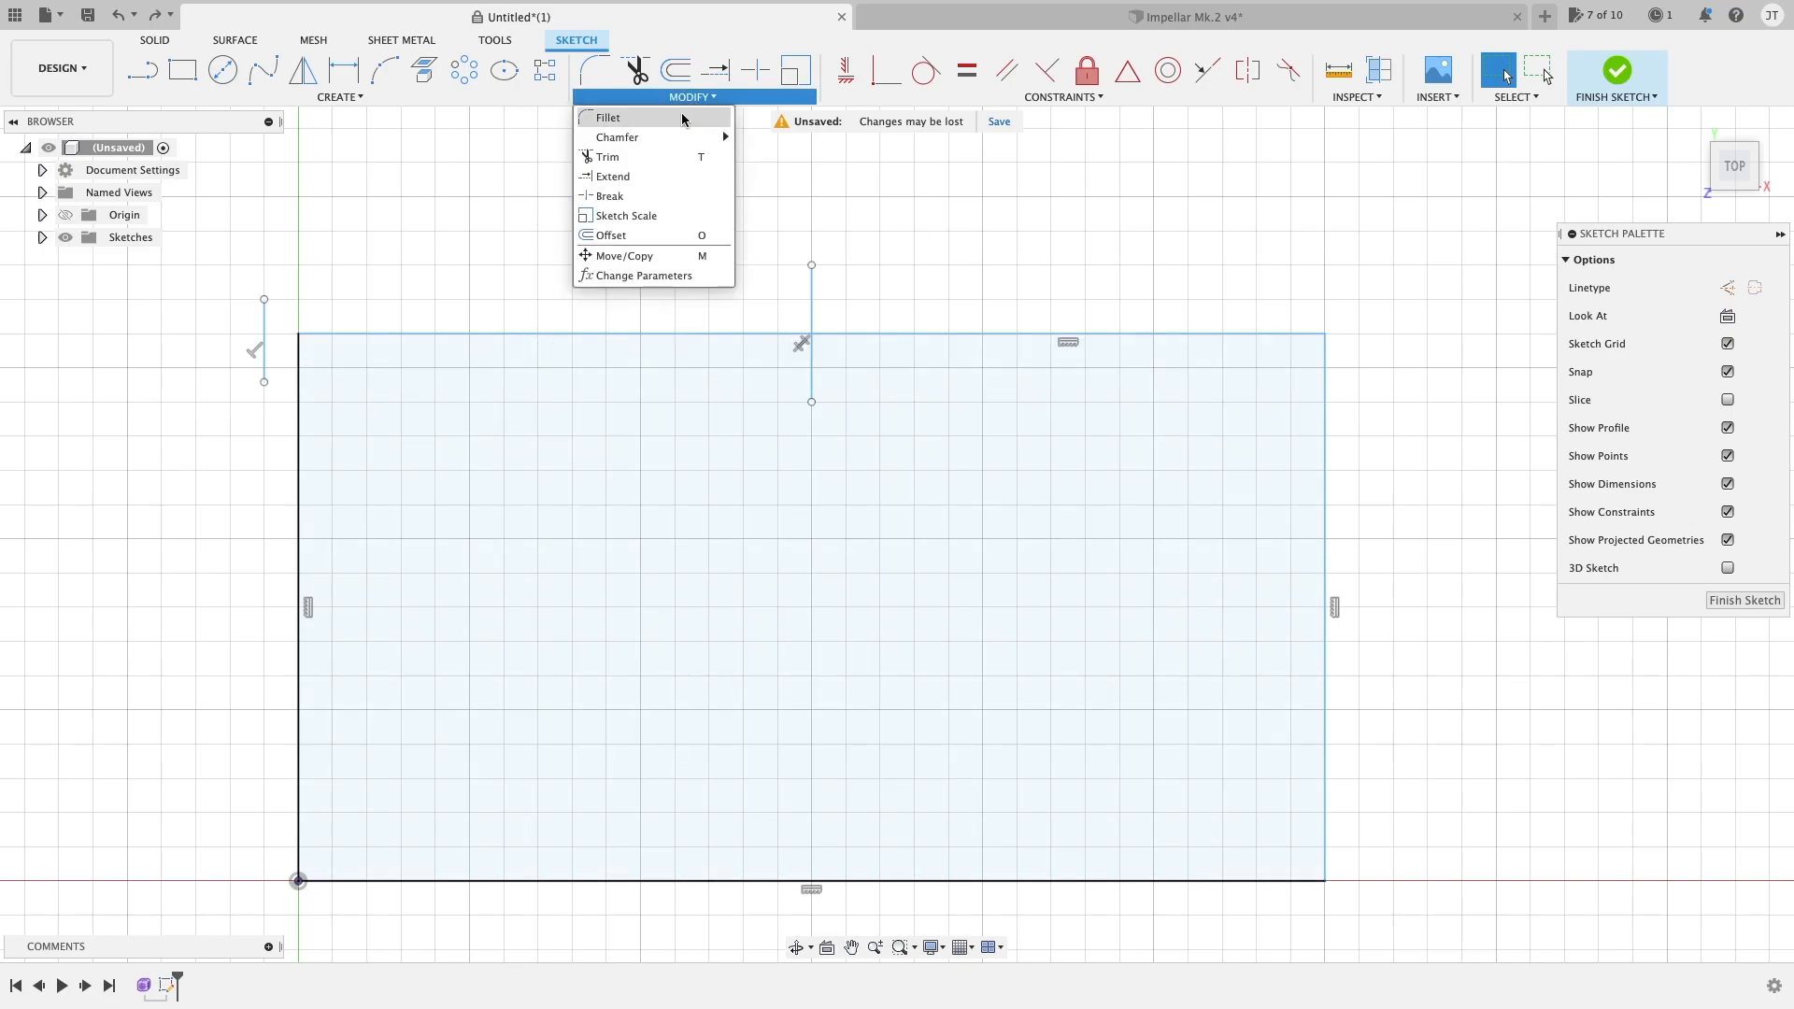
click(649, 196)
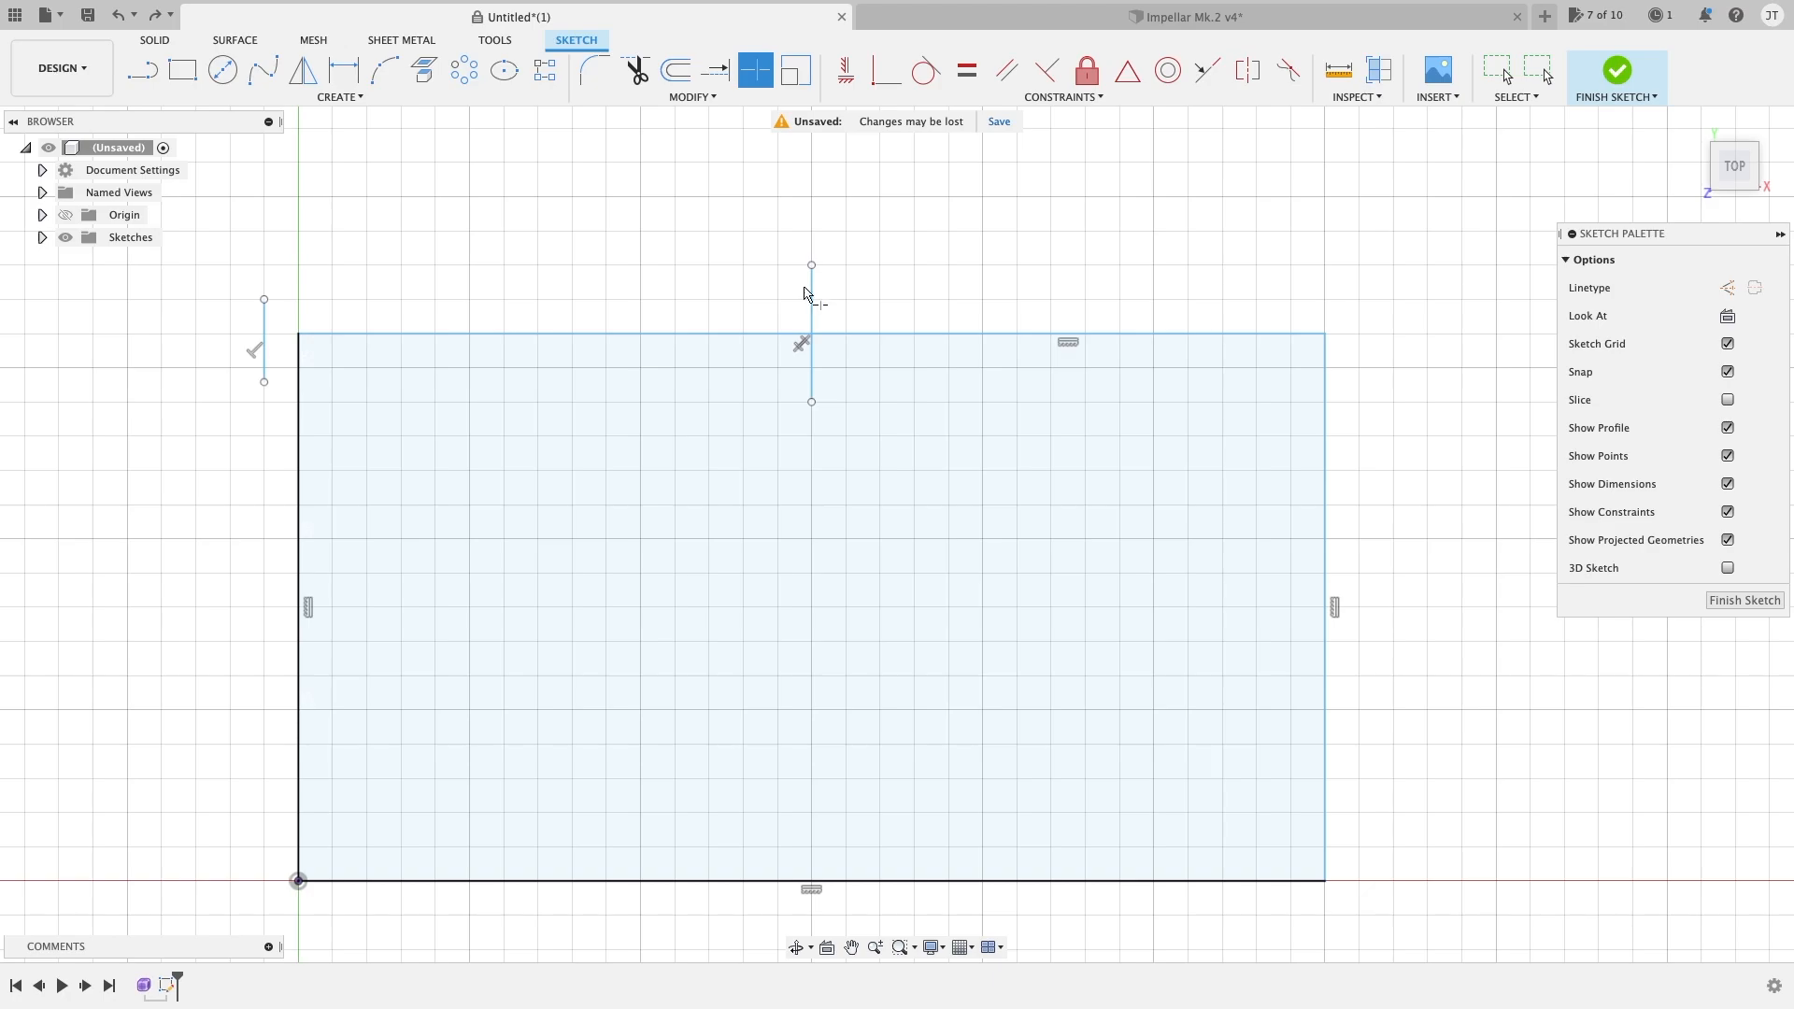
click(834, 333)
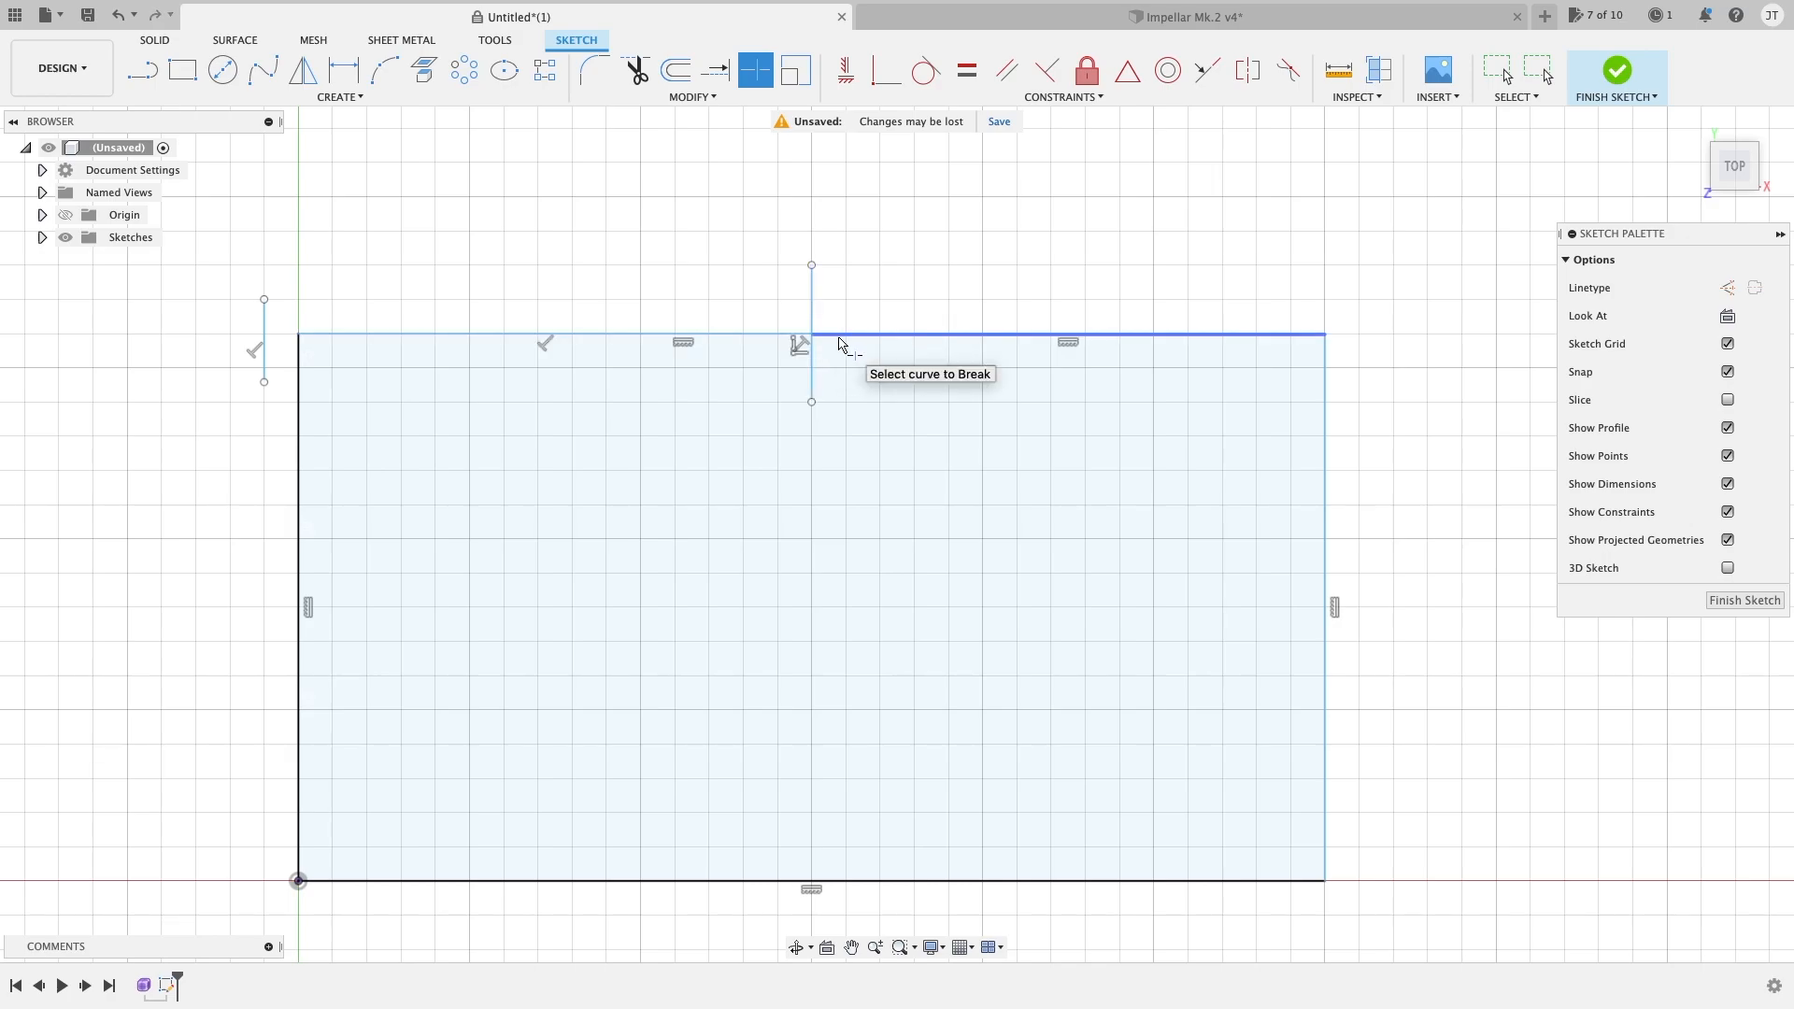
key(Escape)
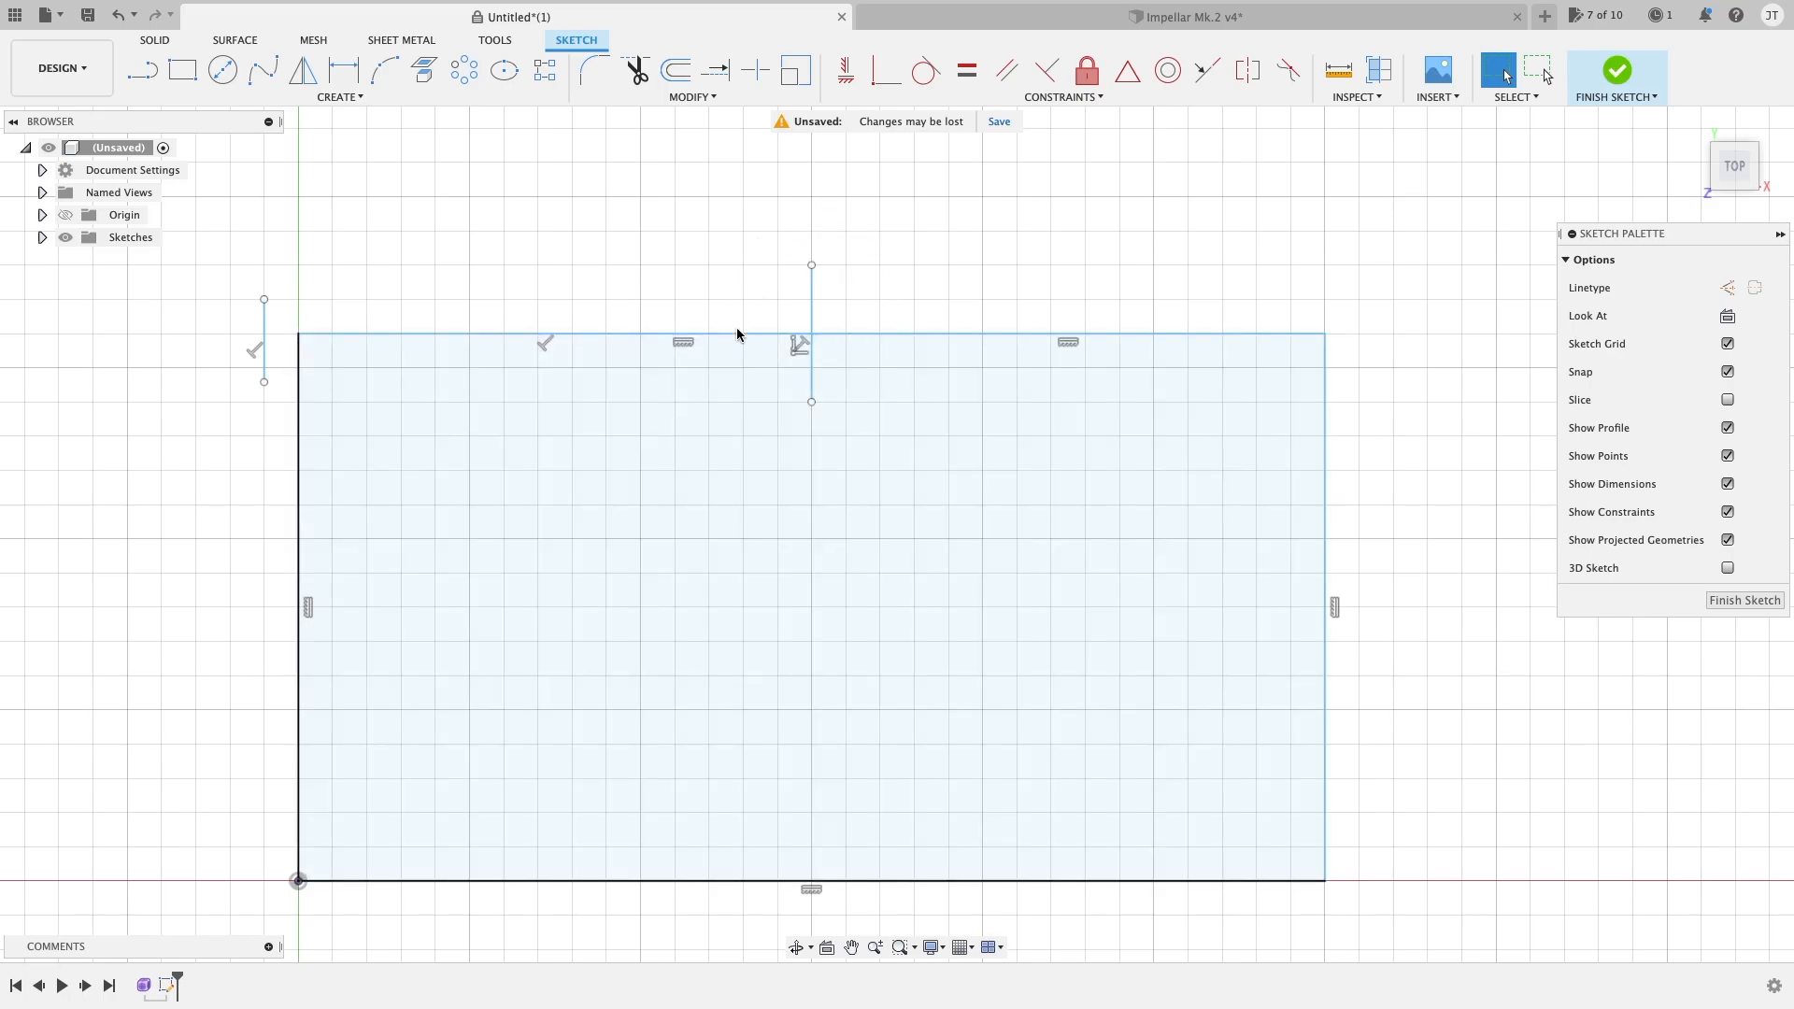
Step: Bring up the list of sketch-modifying commands
middle_drag(840, 317, 889, 268)
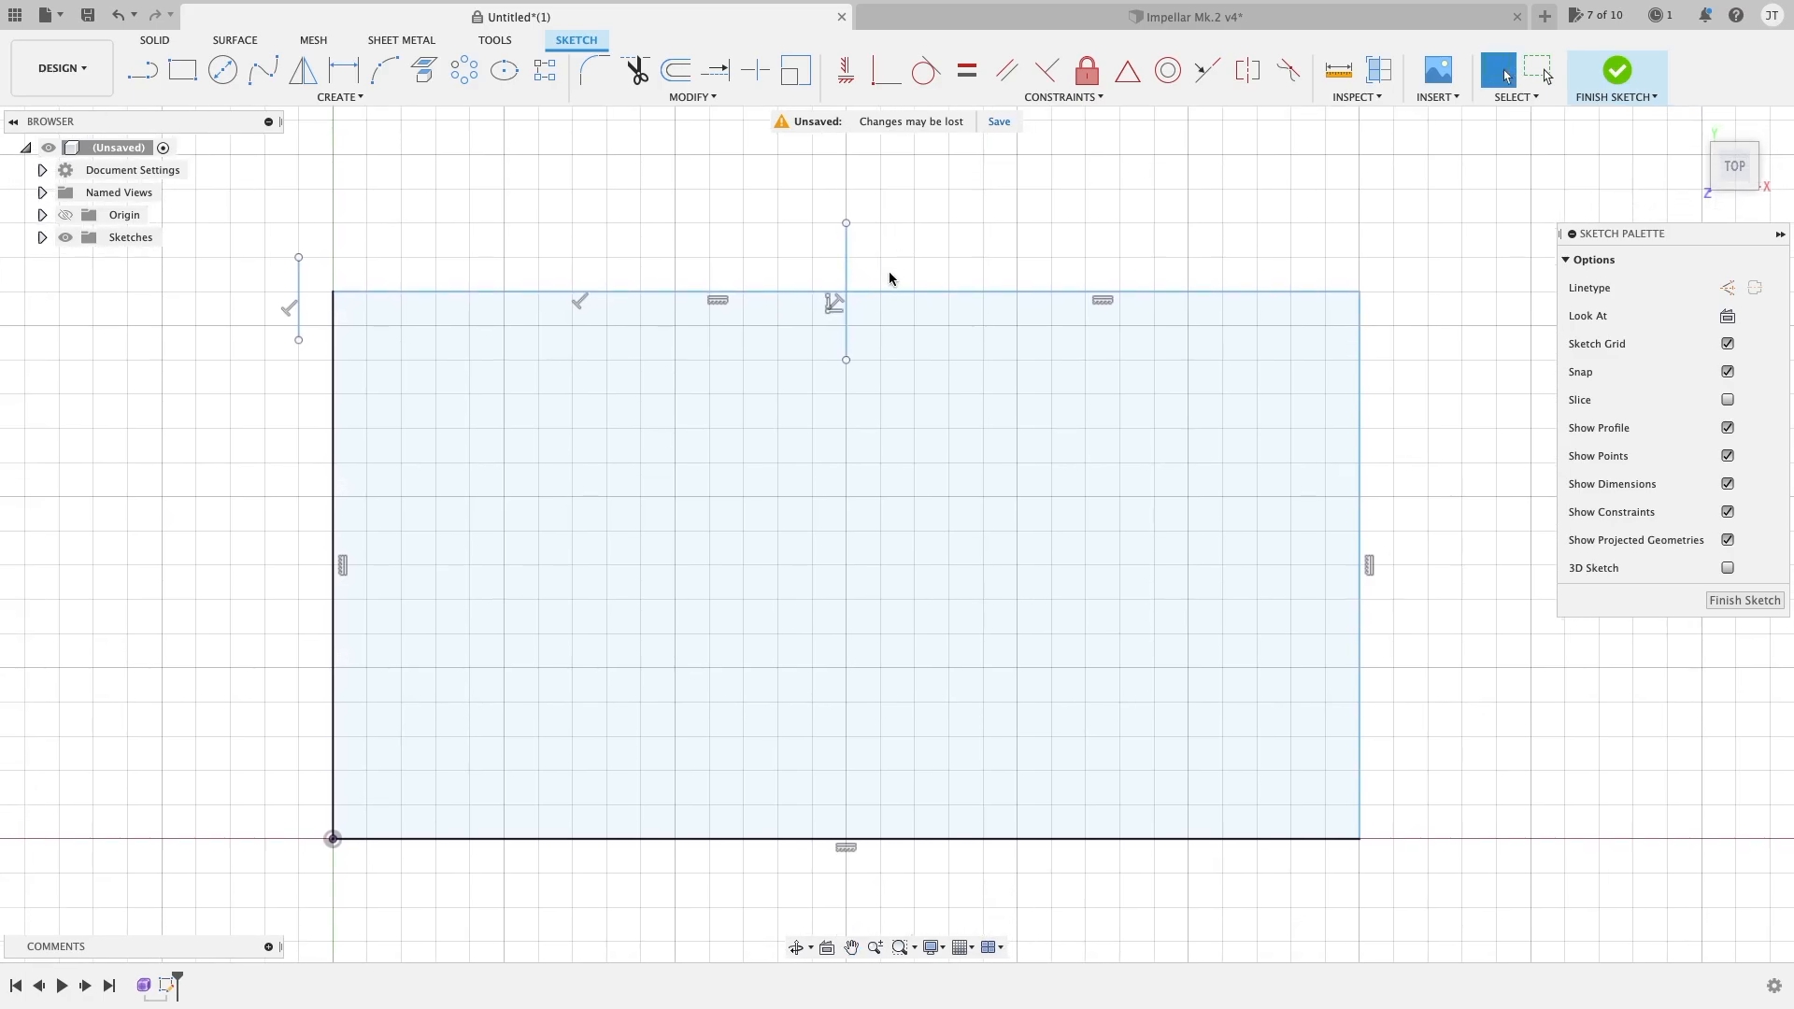
click(699, 96)
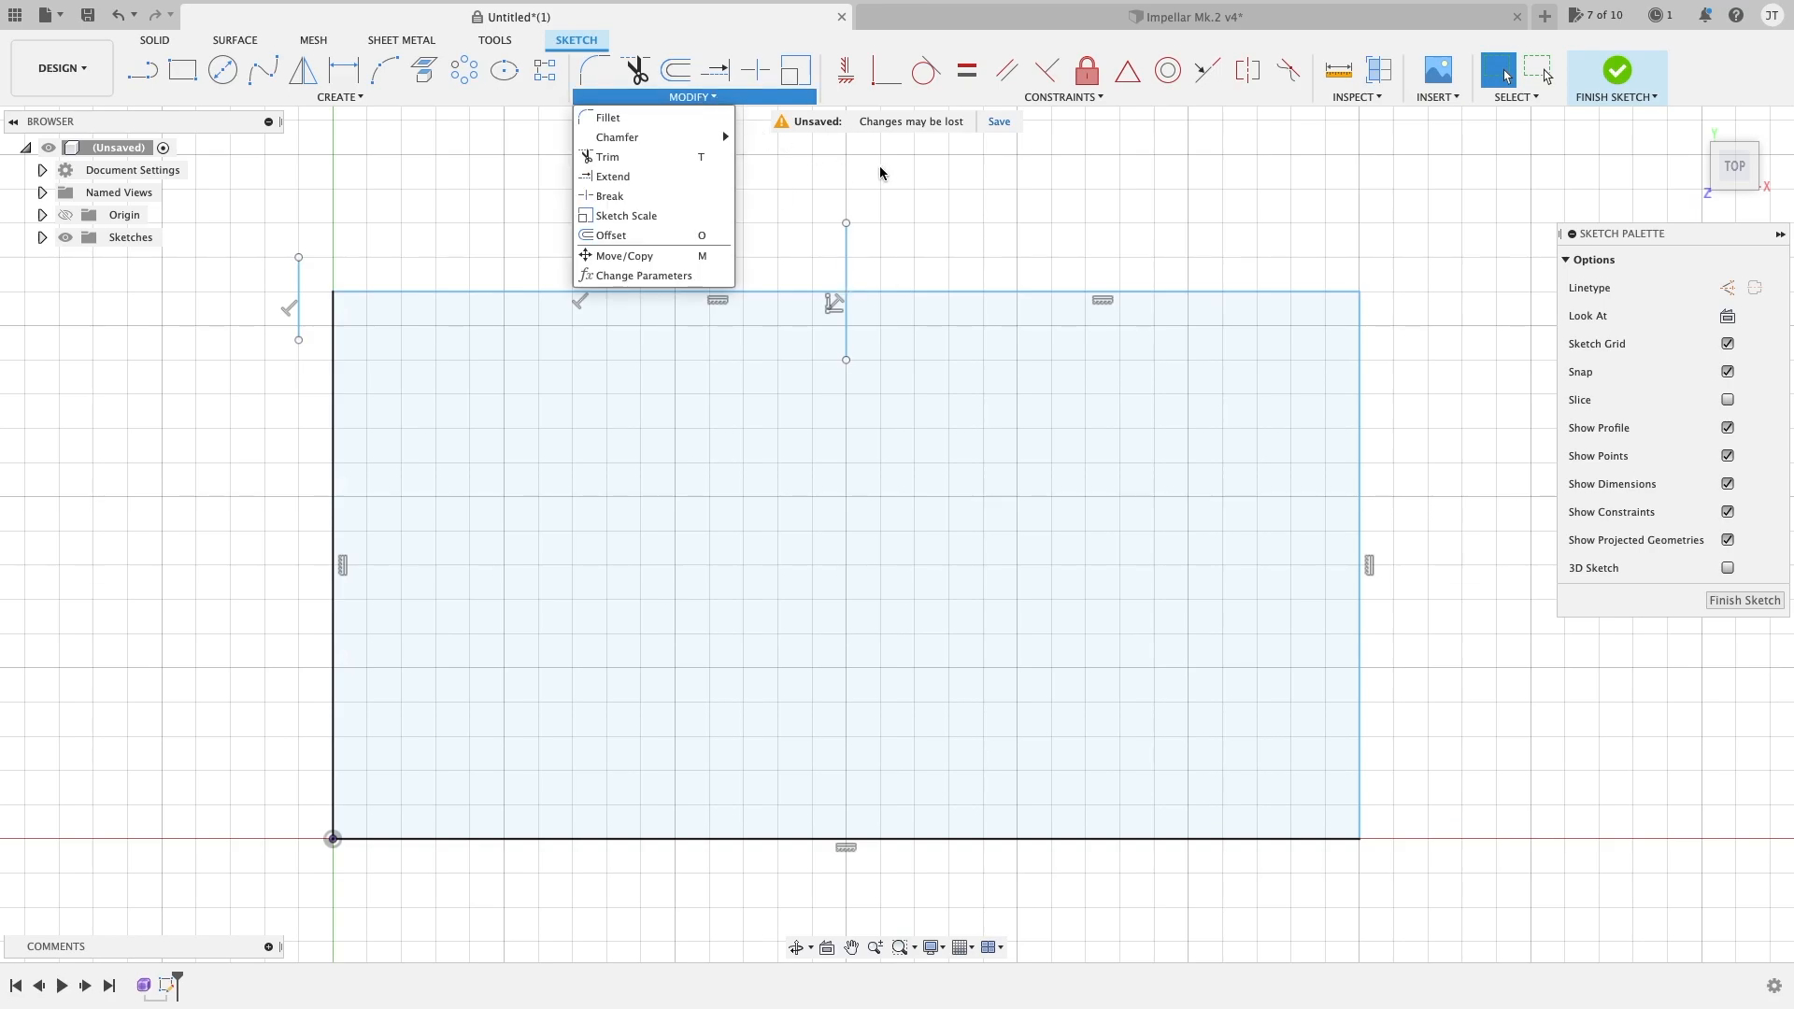